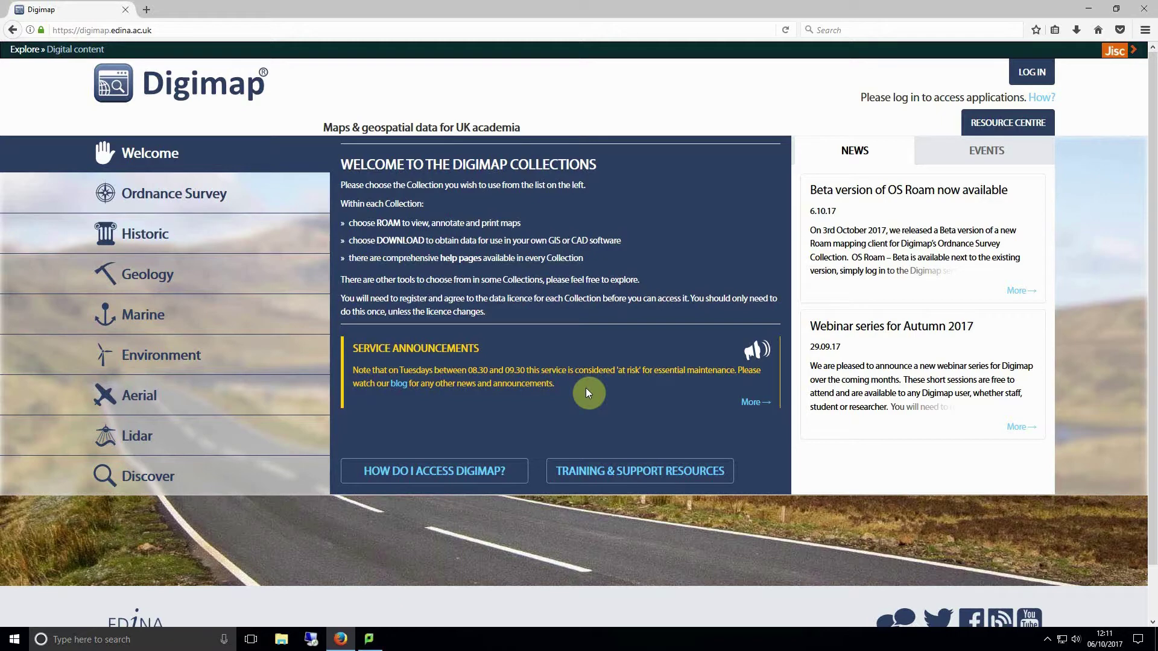
# Log in to Digimap by finding the organisation with "kent" and continuing through its sign-in
pyautogui.click(1031, 71)
pyautogui.click(575, 239)
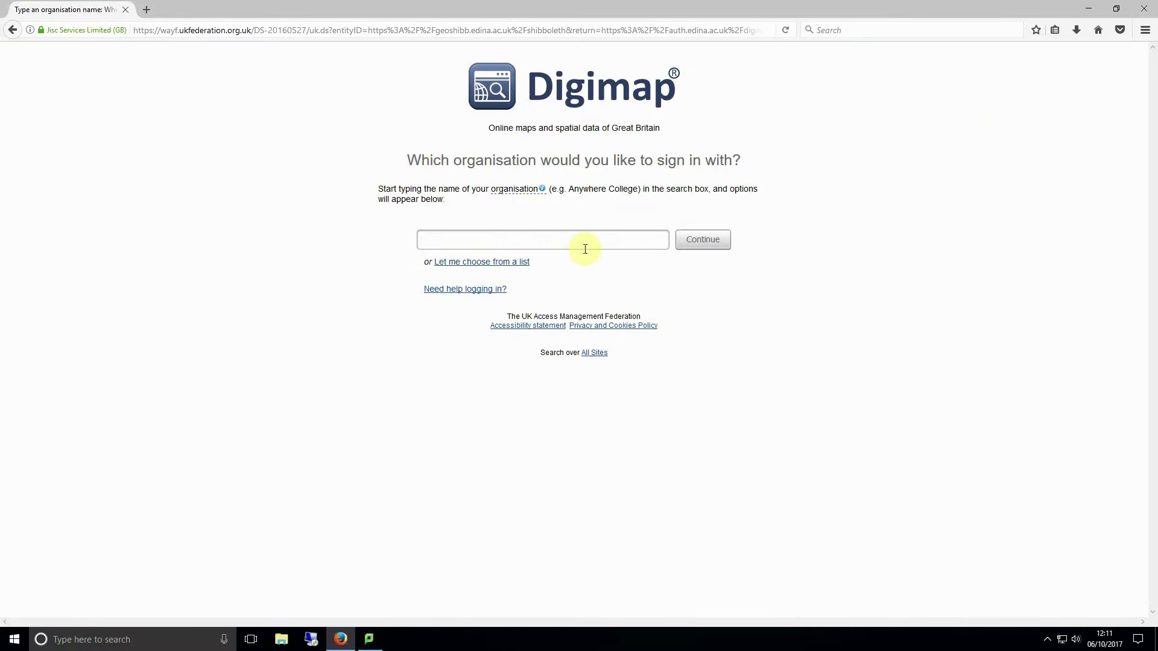
pyautogui.write('kent')
pyautogui.click(516, 315)
pyautogui.click(703, 239)
pyautogui.click(498, 375)
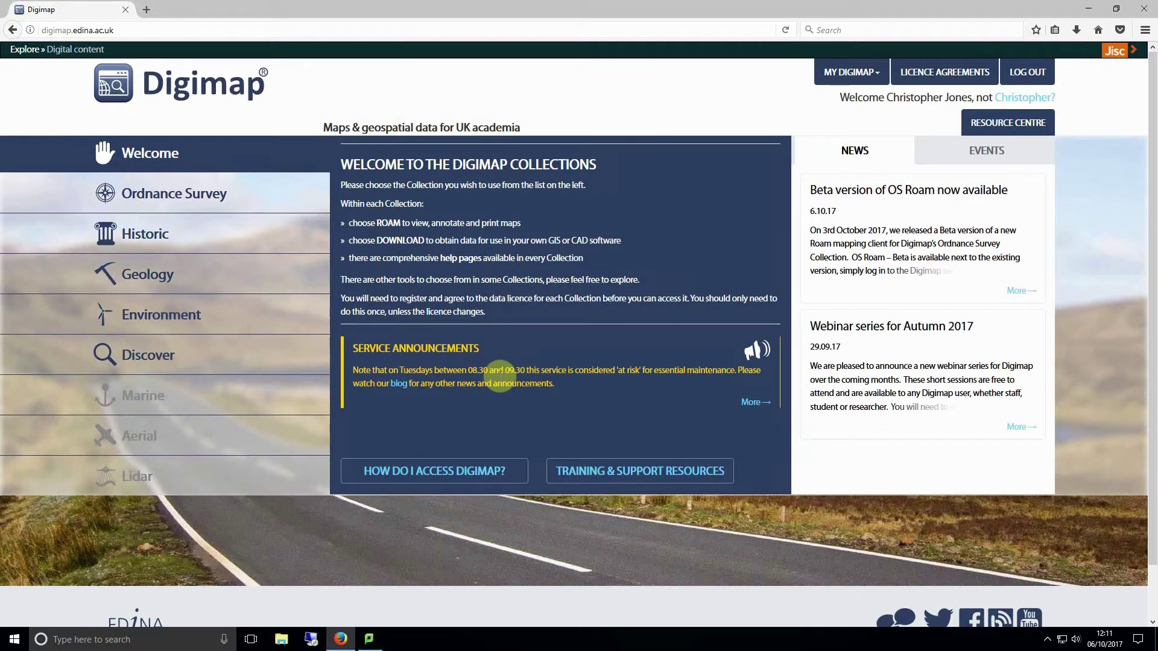
# Open the Ordnance Survey data download, select the OS MasterMap Building Heights (Alpha) product and check its product information
pyautogui.click(288, 208)
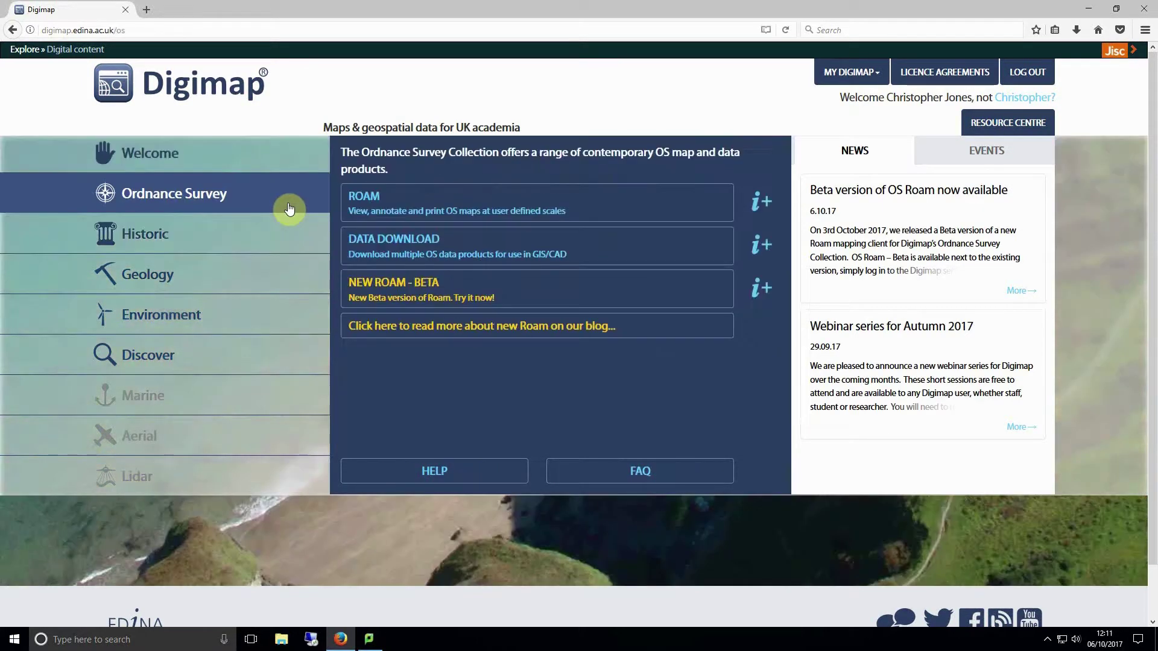
pyautogui.click(386, 240)
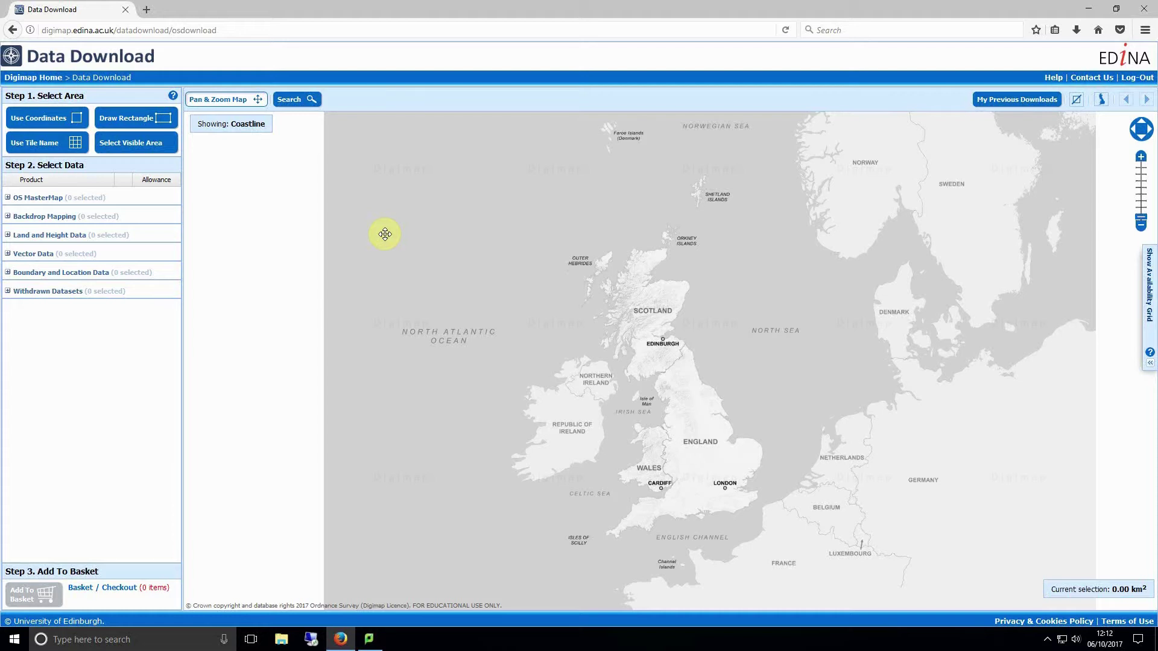
pyautogui.click(32, 200)
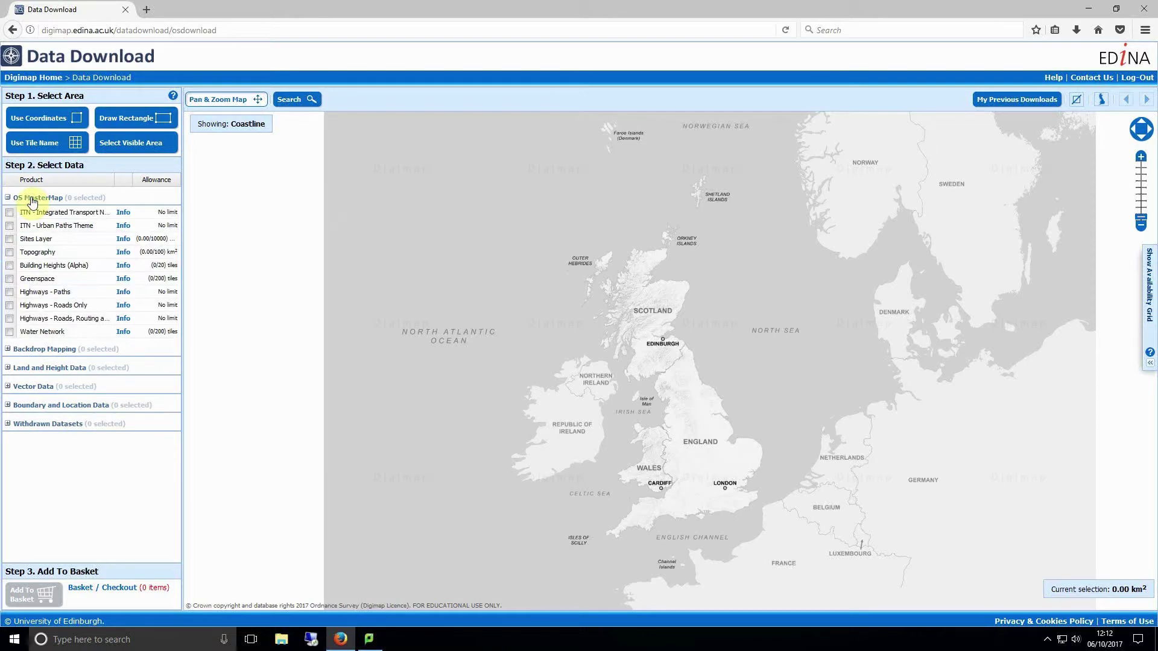
pyautogui.click(25, 267)
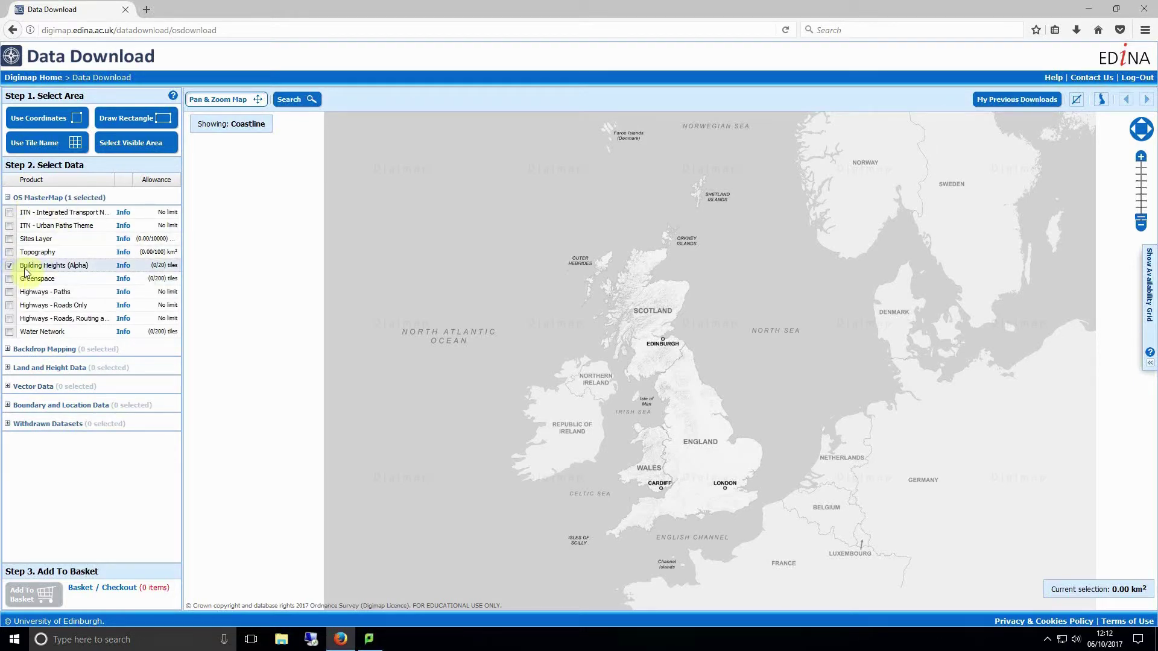
pyautogui.click(121, 267)
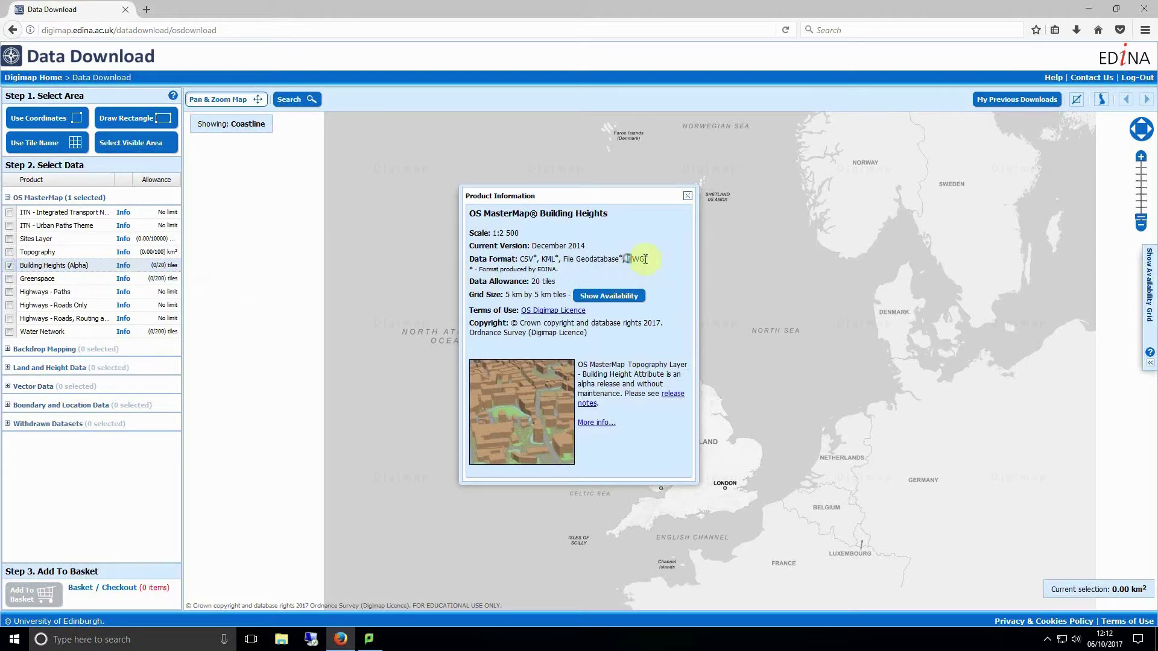
pyautogui.click(688, 197)
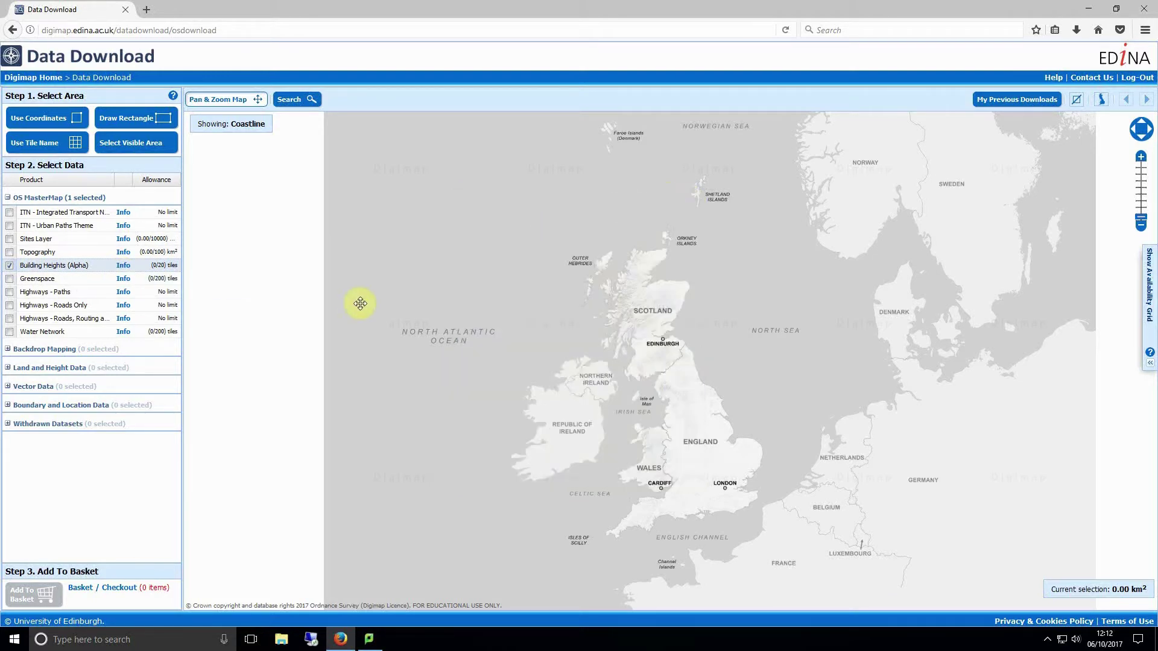
# Select OS Terrain 5 Contours from the land and height data and check the grid size in its product information
pyautogui.click(63, 369)
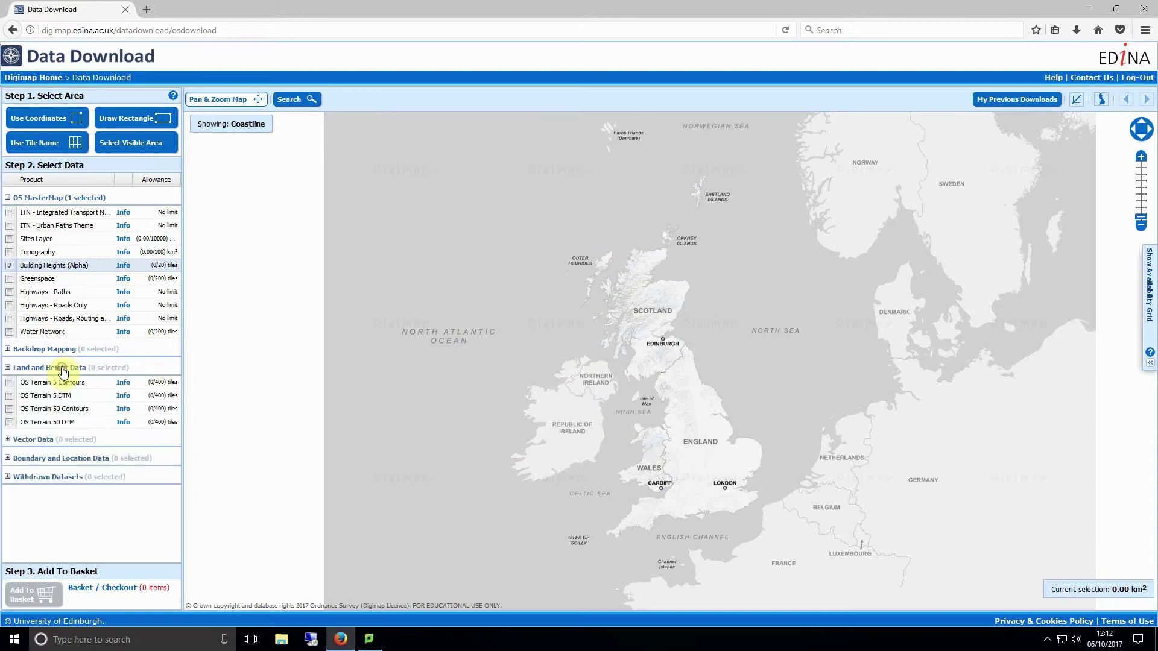
pyautogui.click(10, 382)
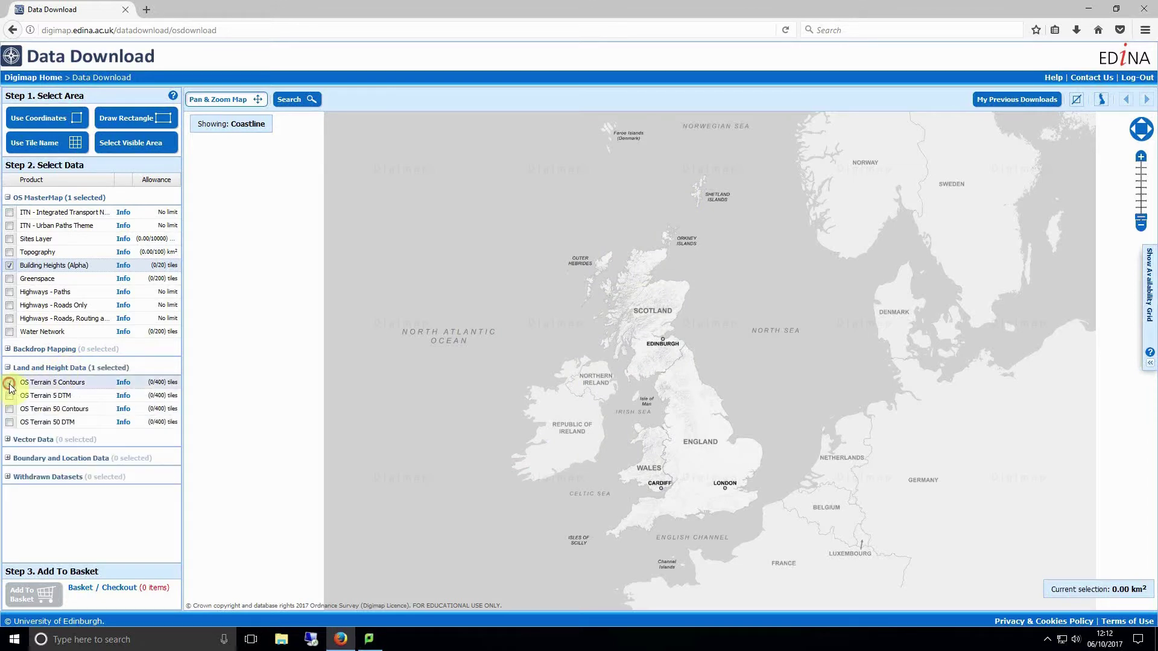
pyautogui.click(123, 384)
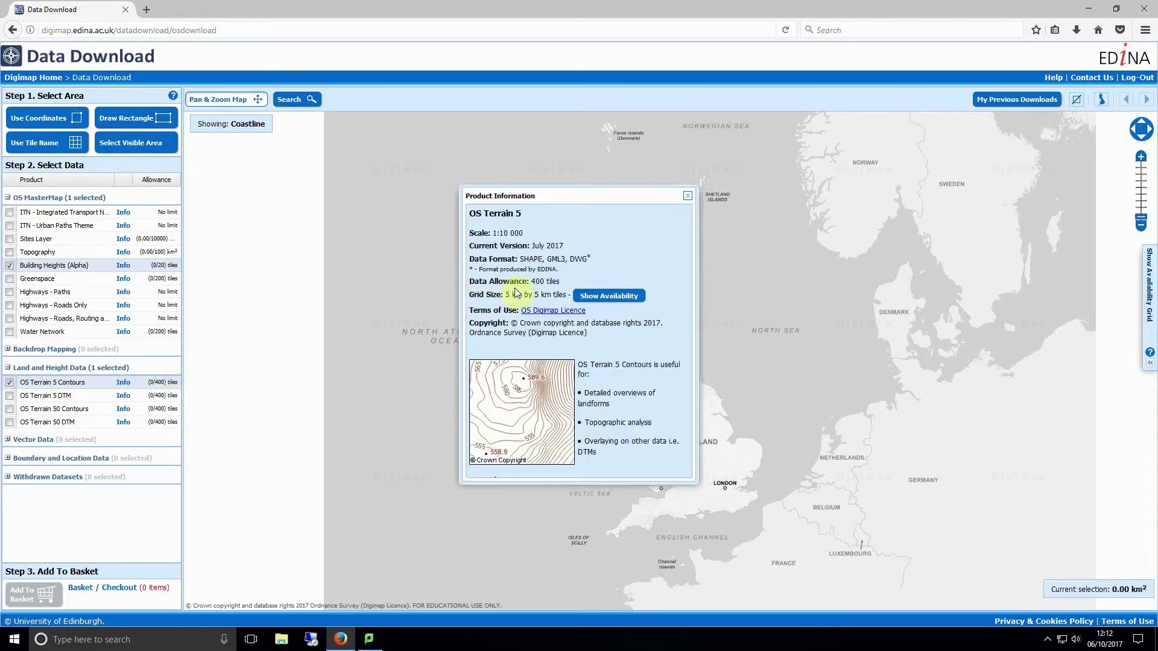
pyautogui.moveTo(506, 295); pyautogui.dragTo(554, 298)
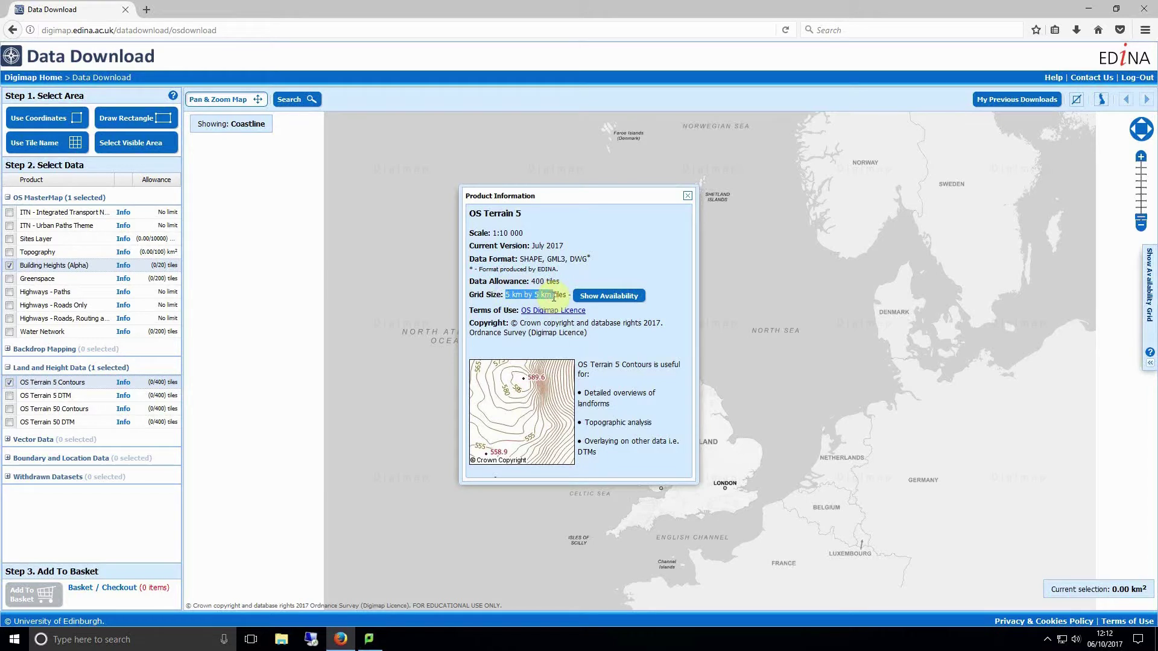
pyautogui.click(688, 197)
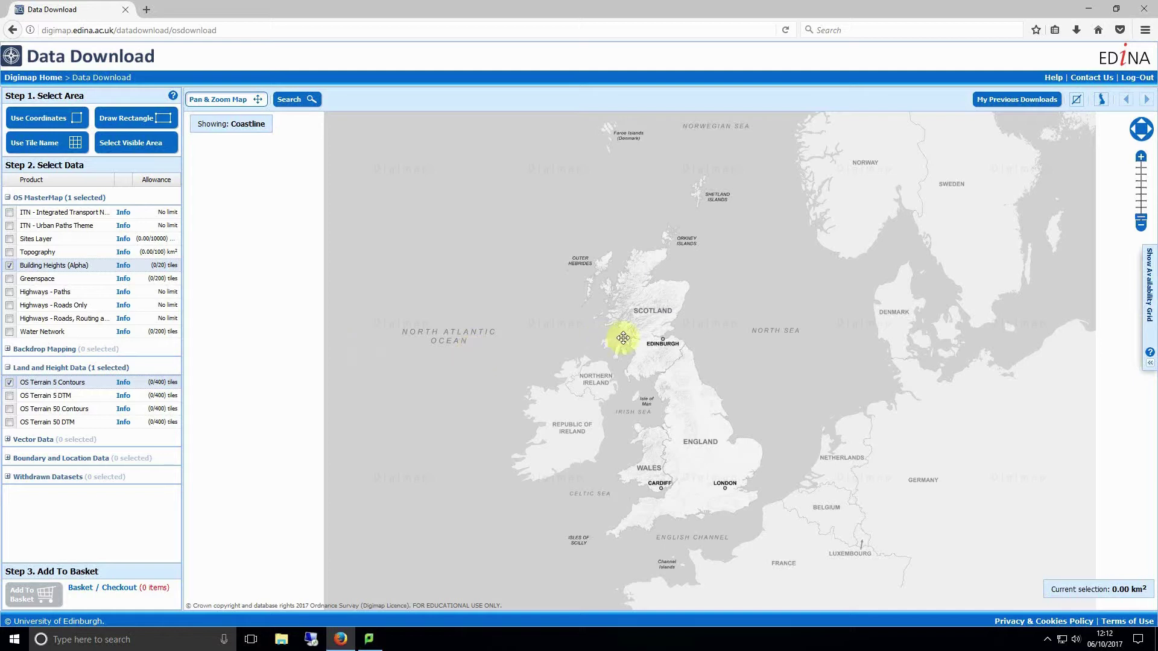
# Bring up the OS reference grid options and locate postcode ct27nr on the map
pyautogui.click(1150, 362)
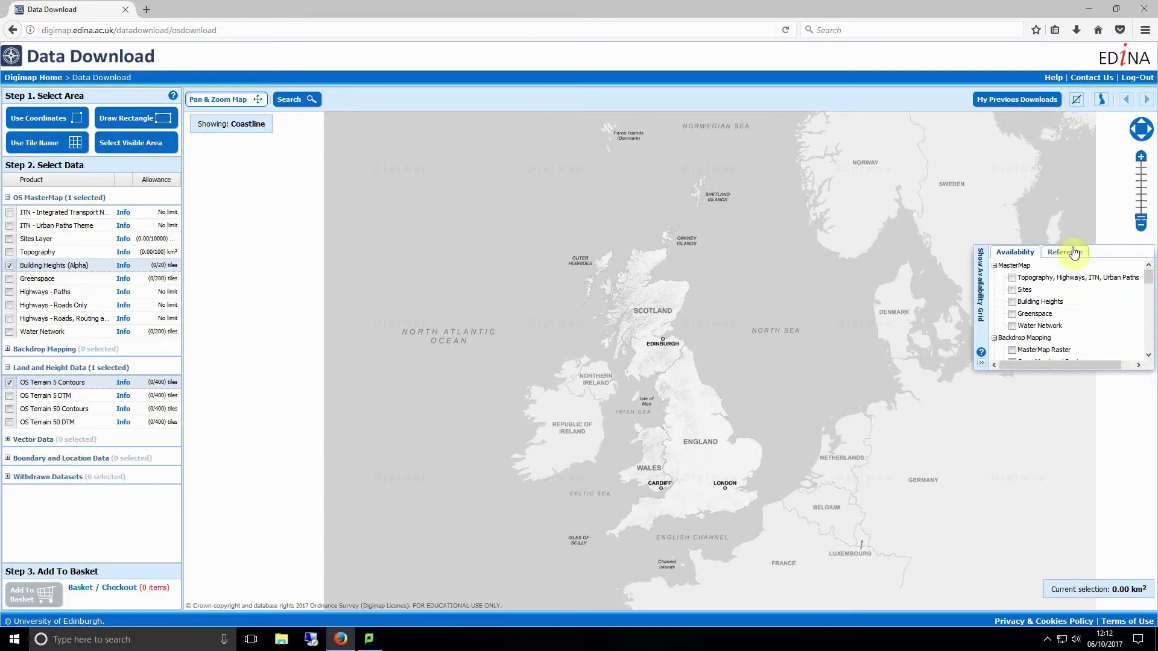
pyautogui.click(1072, 255)
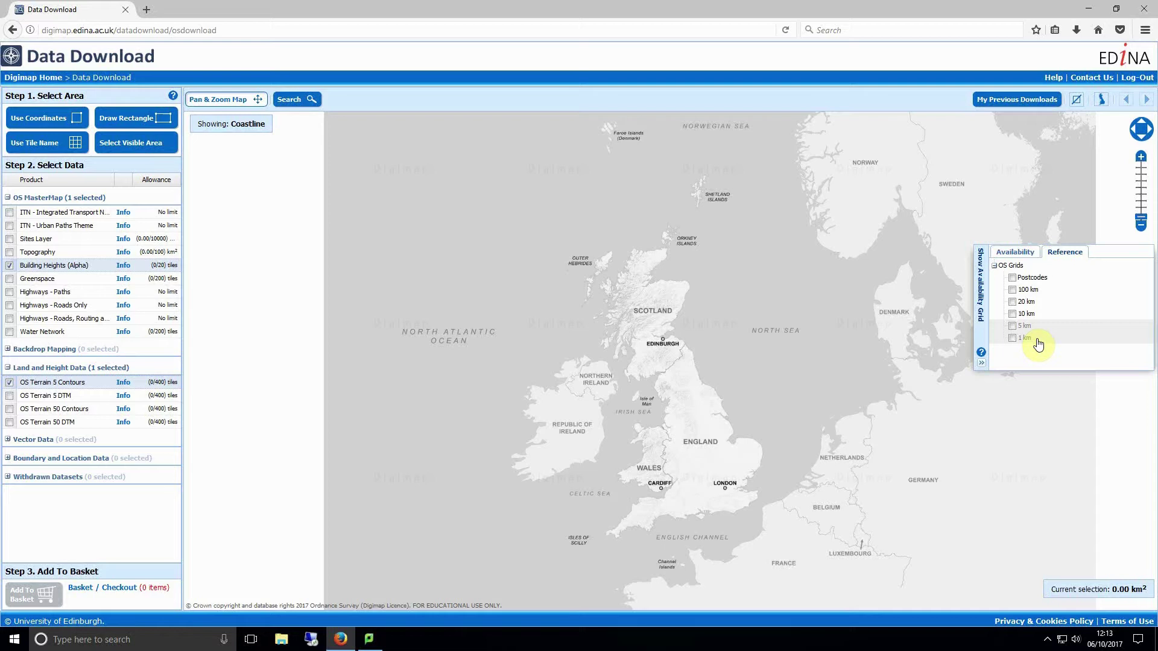
pyautogui.click(305, 99)
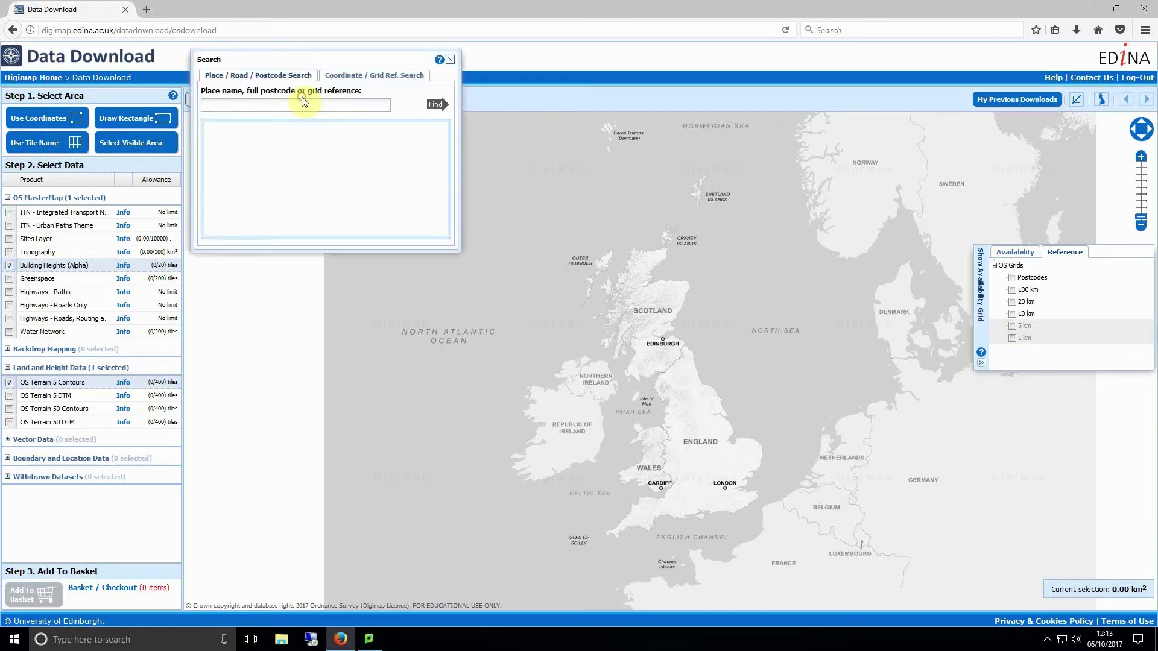
pyautogui.write('ct27nr')
pyautogui.press('Return')
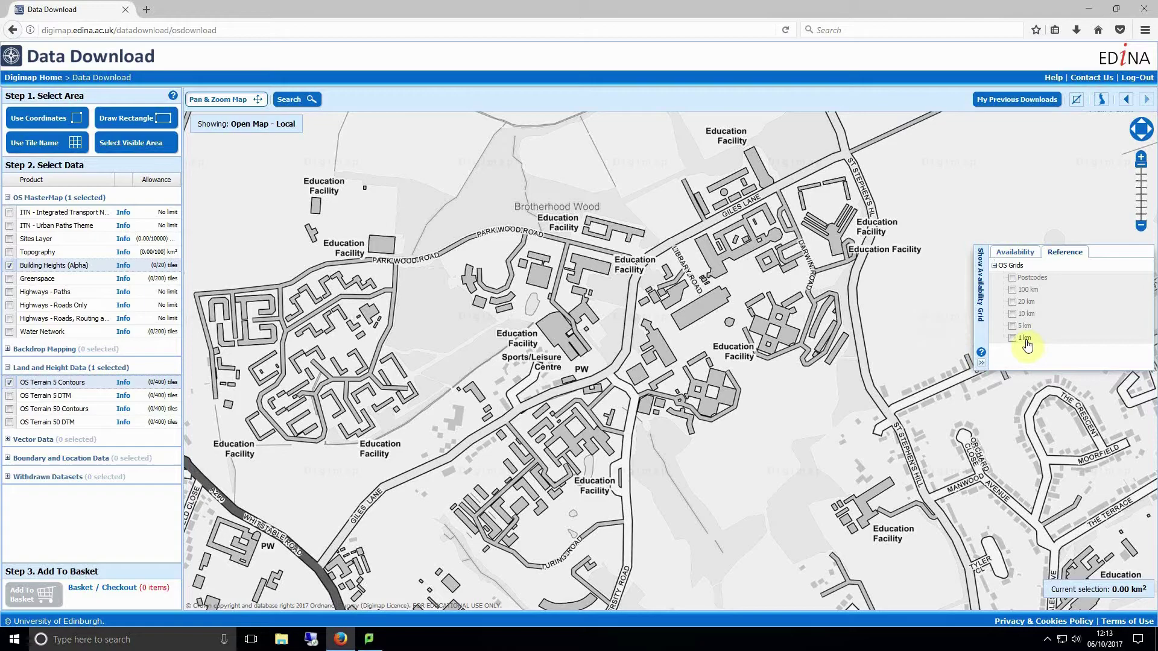
# Show the 1 km OS reference grid over the wider area around the university
pyautogui.click(1018, 339)
pyautogui.scroll(-1, 667, 336)
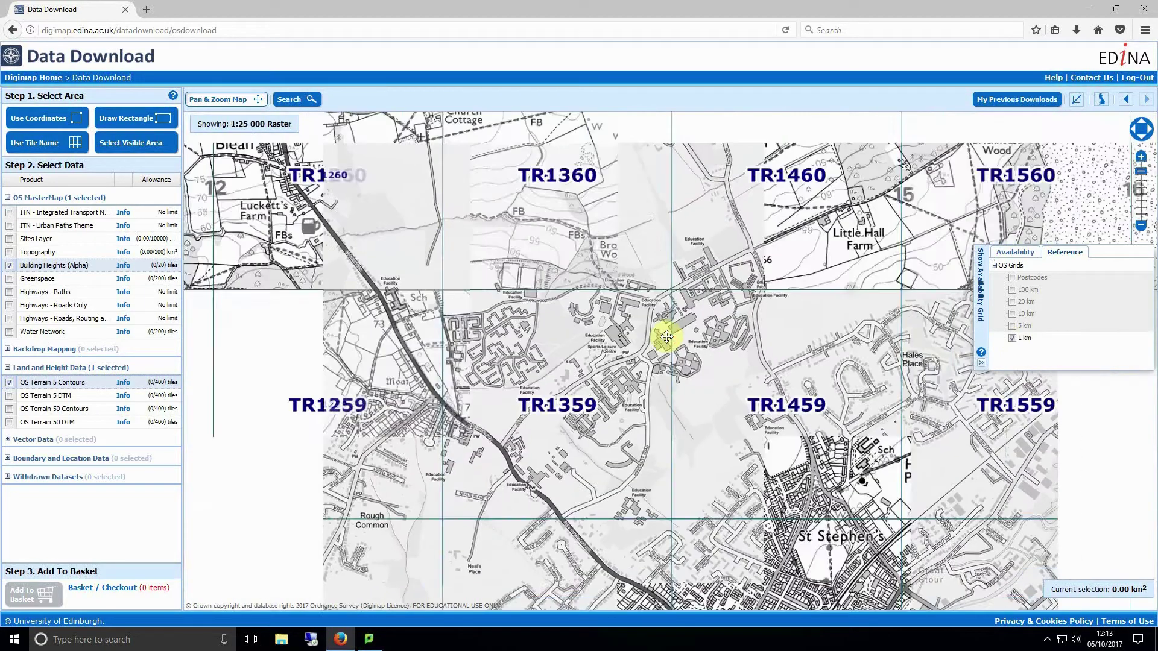
pyautogui.scroll(-1, 667, 336)
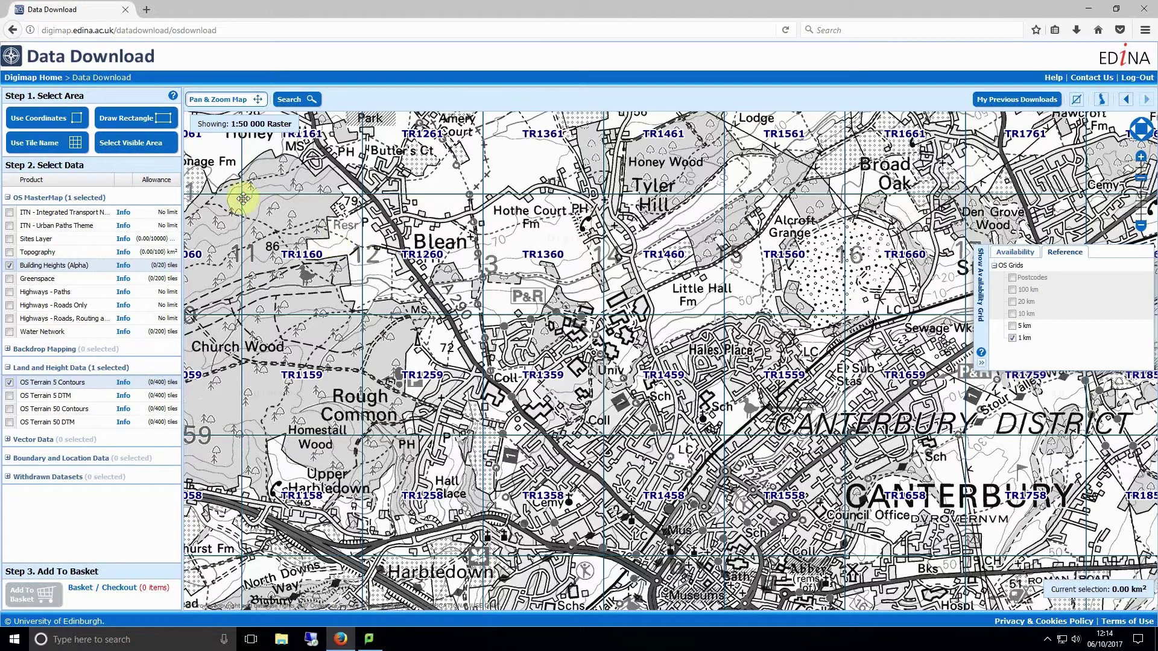
# Draw a selection rectangle of about 4.4 km² over tiles TR1260, TR1360, TR1259 and TR1359, and add the selected products to the basket
pyautogui.click(128, 118)
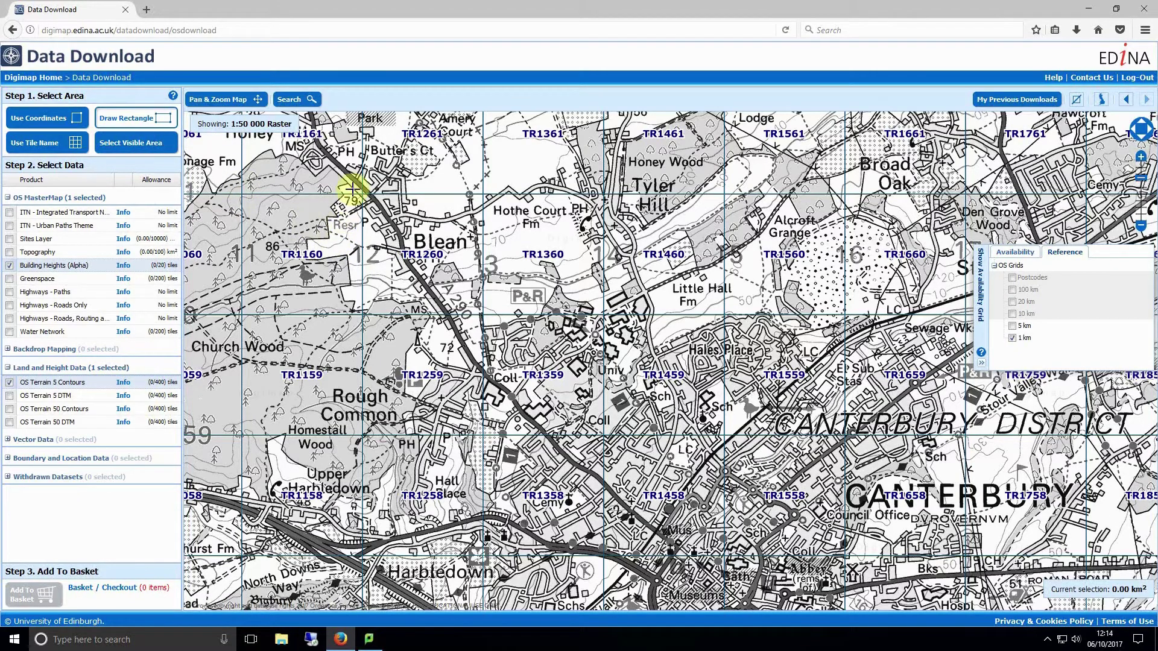
pyautogui.moveTo(359, 189)
pyautogui.mouseDown()
pyautogui.moveTo(530, 298)
pyautogui.moveTo(634, 414)
pyautogui.moveTo(607, 441)
pyautogui.mouseUp()
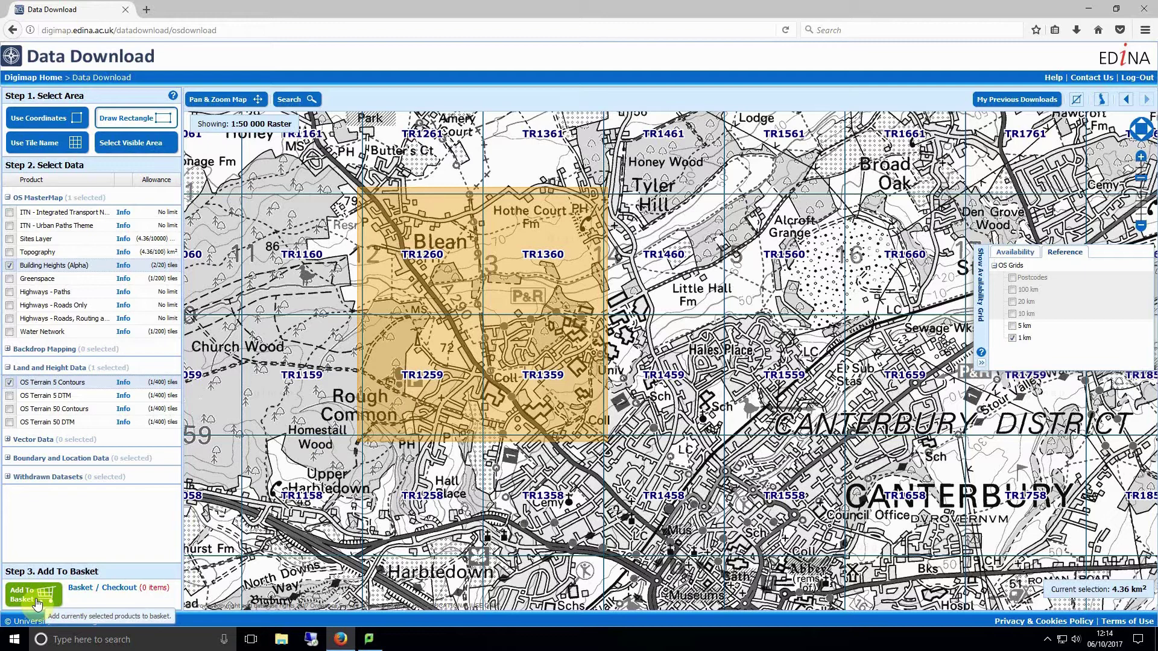
pyautogui.click(35, 596)
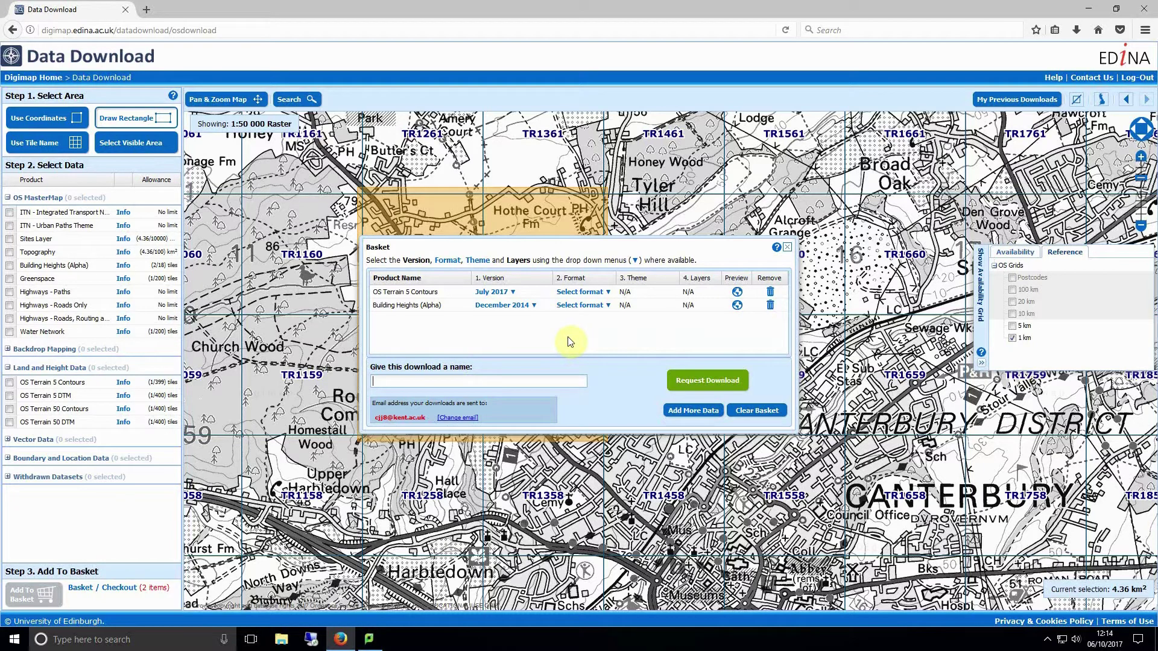
# Set both basket products to DWG format and request the download under the name "bh and contour data"
pyautogui.click(588, 292)
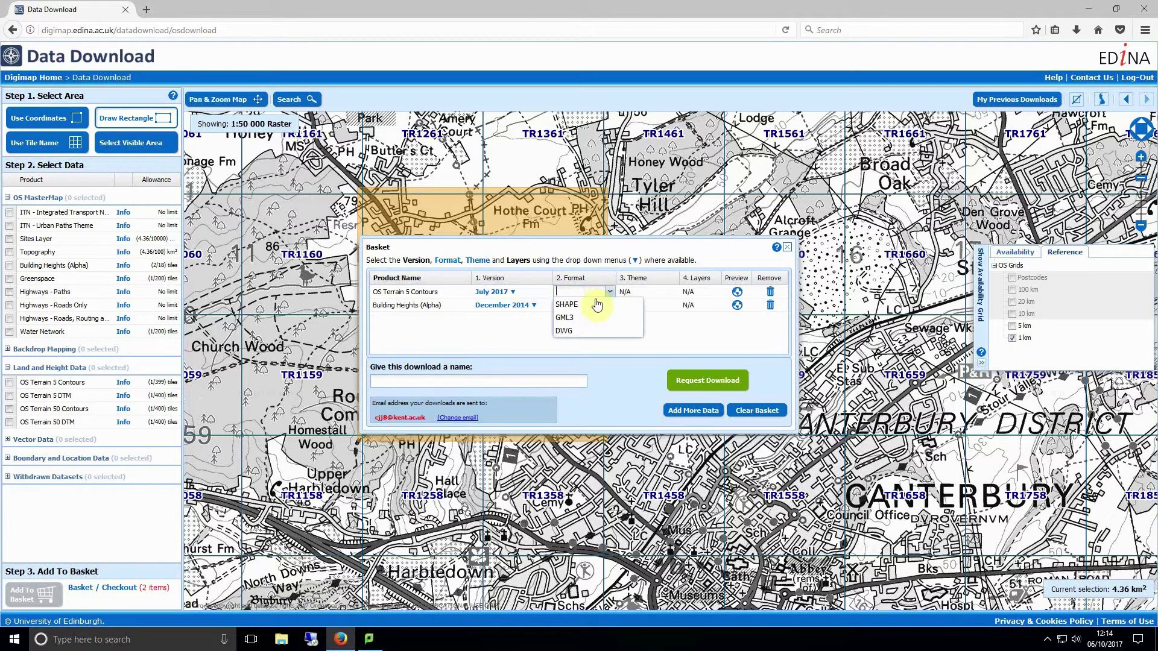
pyautogui.click(574, 329)
pyautogui.click(580, 305)
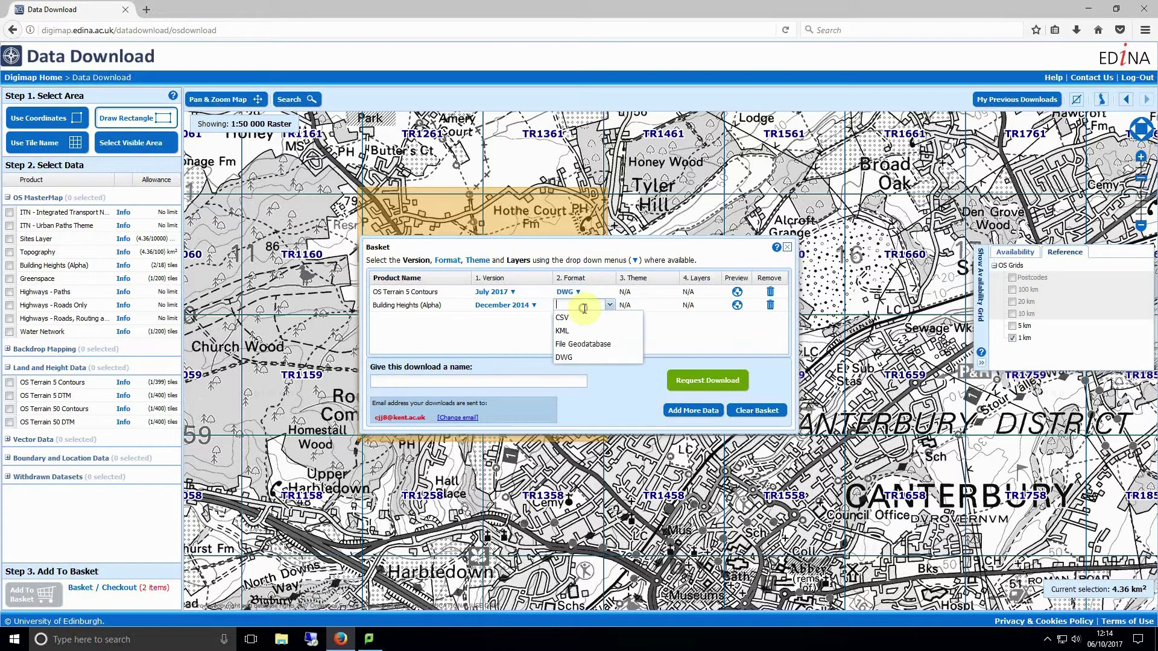
pyautogui.click(566, 344)
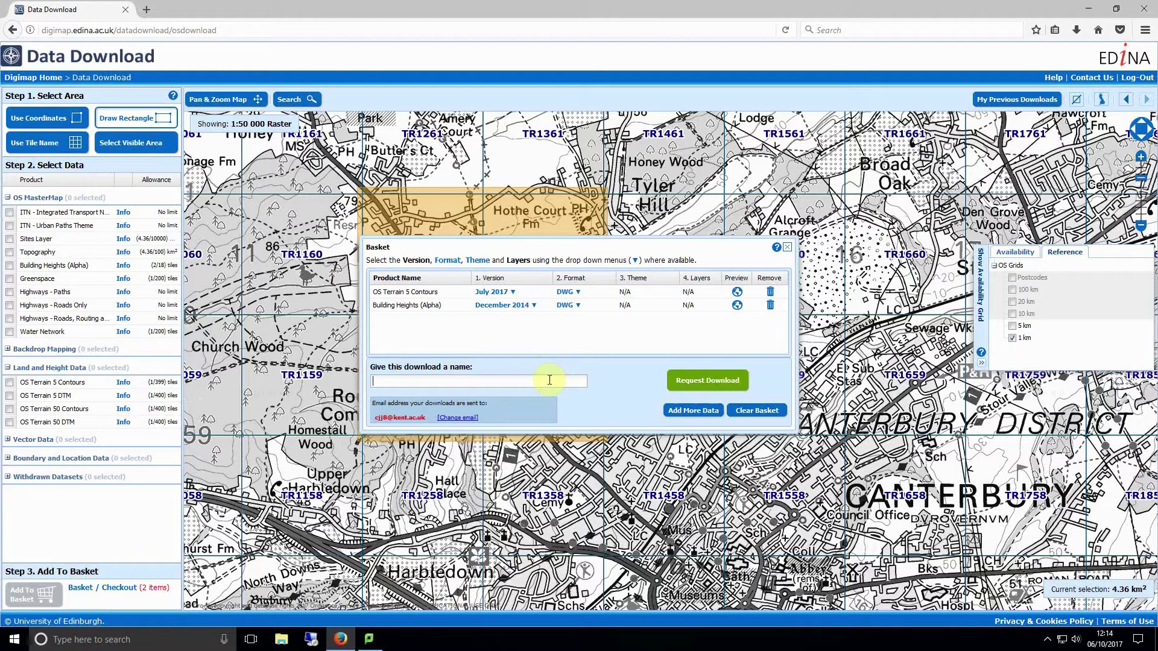
pyautogui.write('bh and contour data')
pyautogui.click(690, 381)
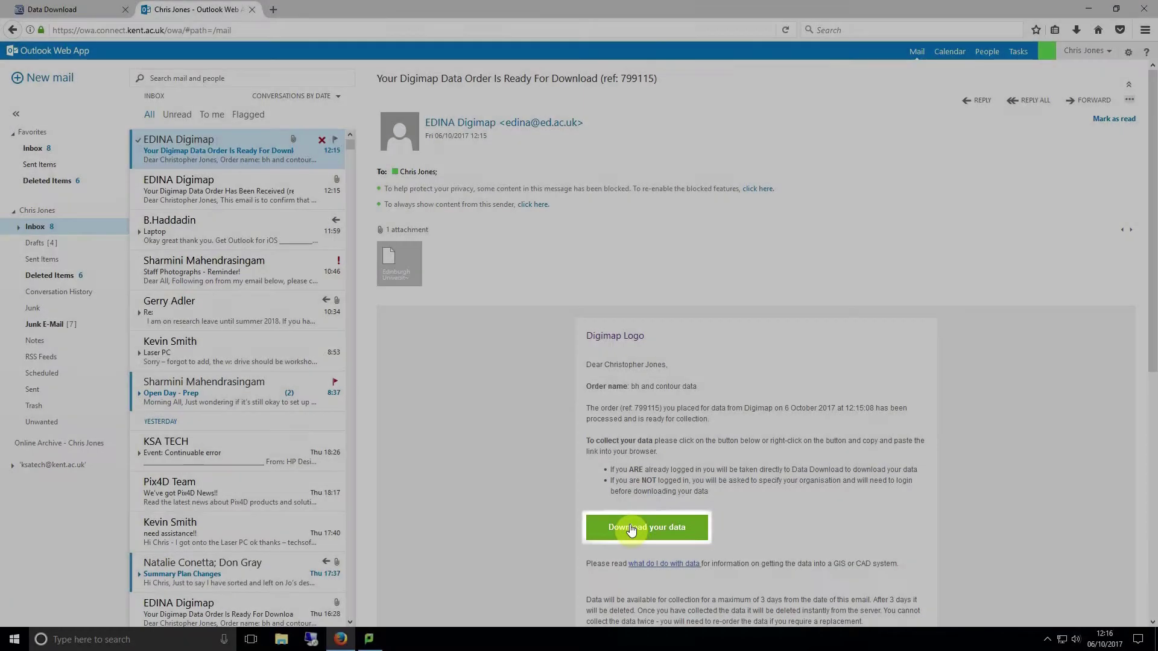
# Download the data order from the link in the Digimap order-ready email and save the zip file
pyautogui.click(630, 528)
pyautogui.click(710, 201)
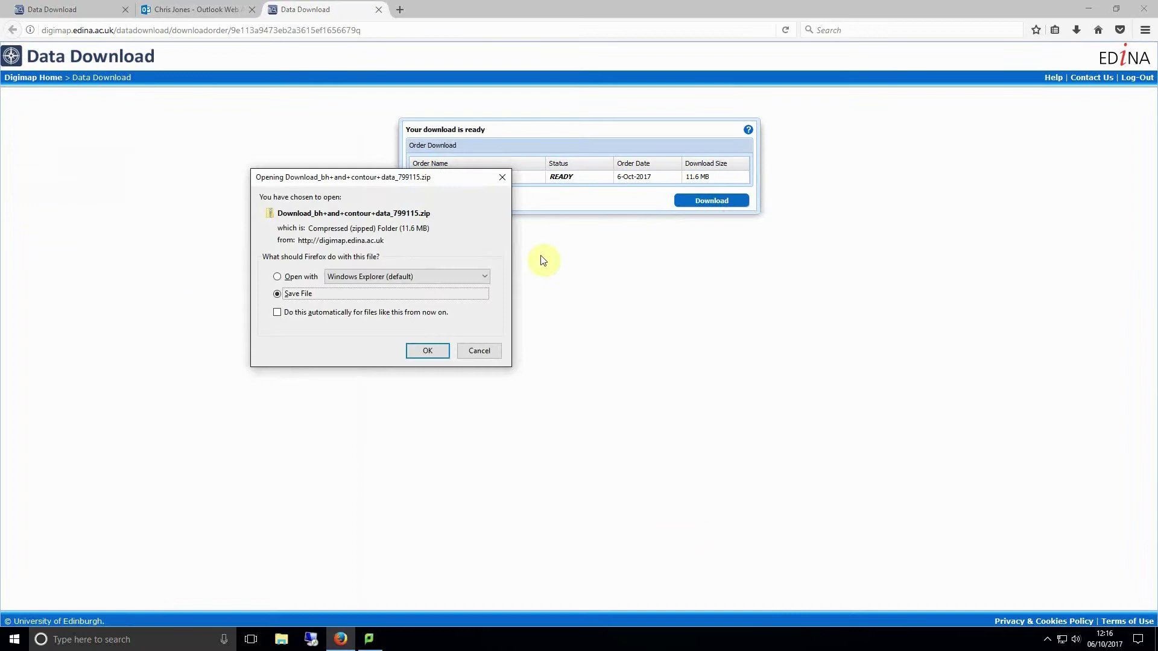
pyautogui.click(427, 351)
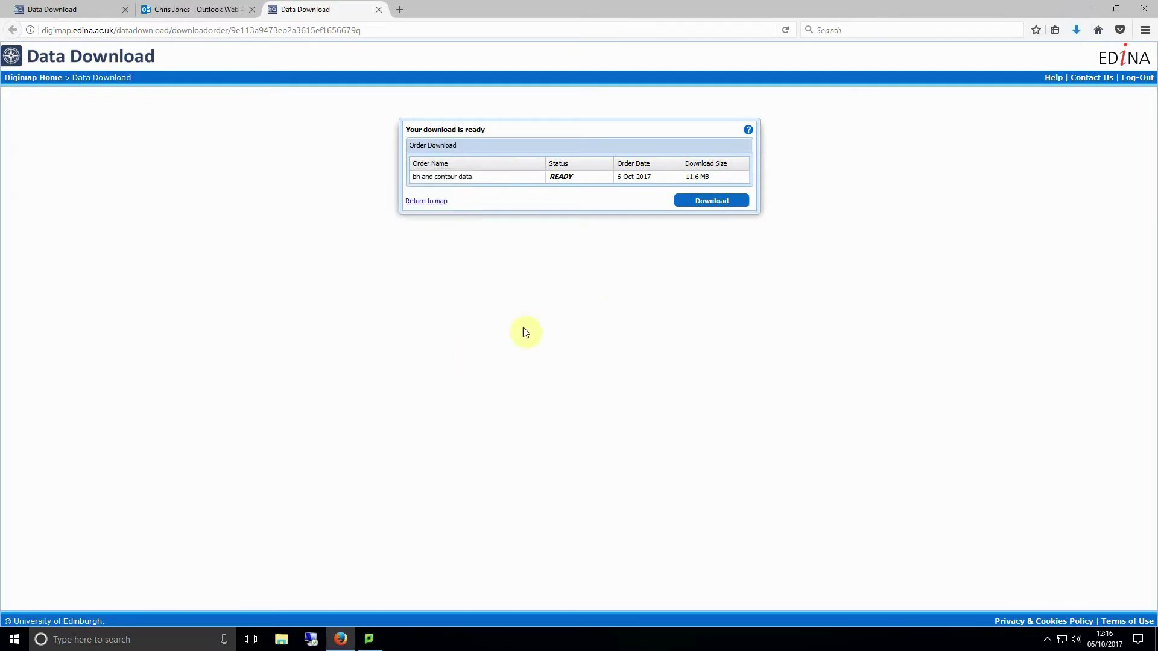
# Restore the browser window to a smaller size and close it to get to the desktop
pyautogui.doubleClick(1011, 13)
pyautogui.moveTo(875, 106); pyautogui.dragTo(52, 79)
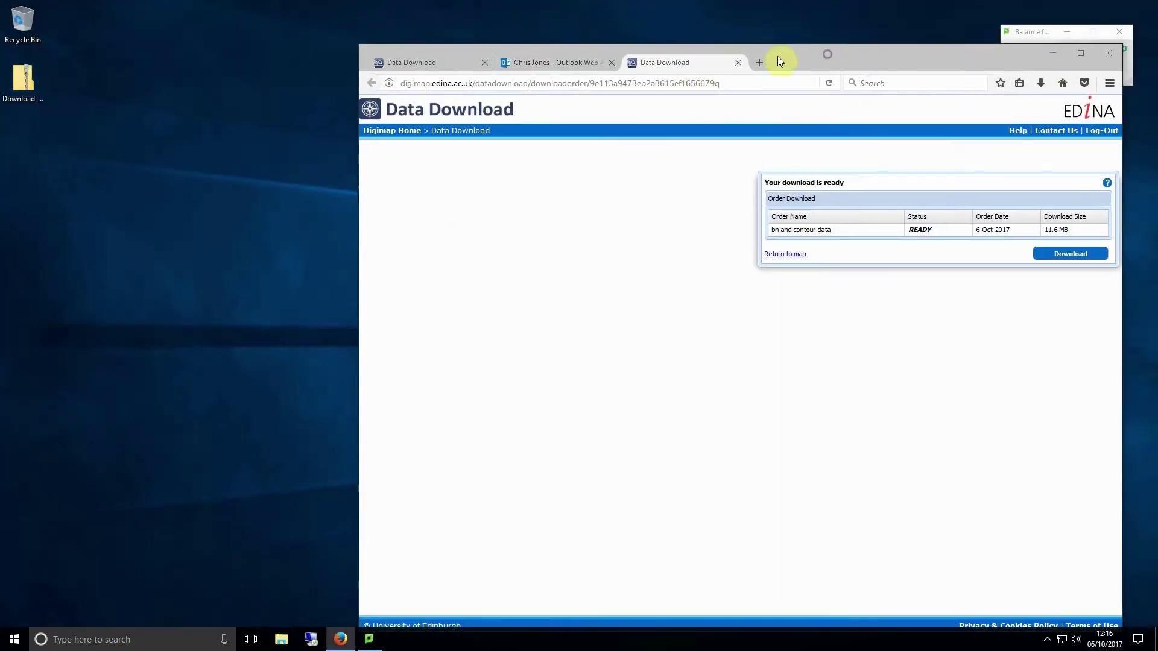
pyautogui.click(1109, 53)
pyautogui.click(507, 363)
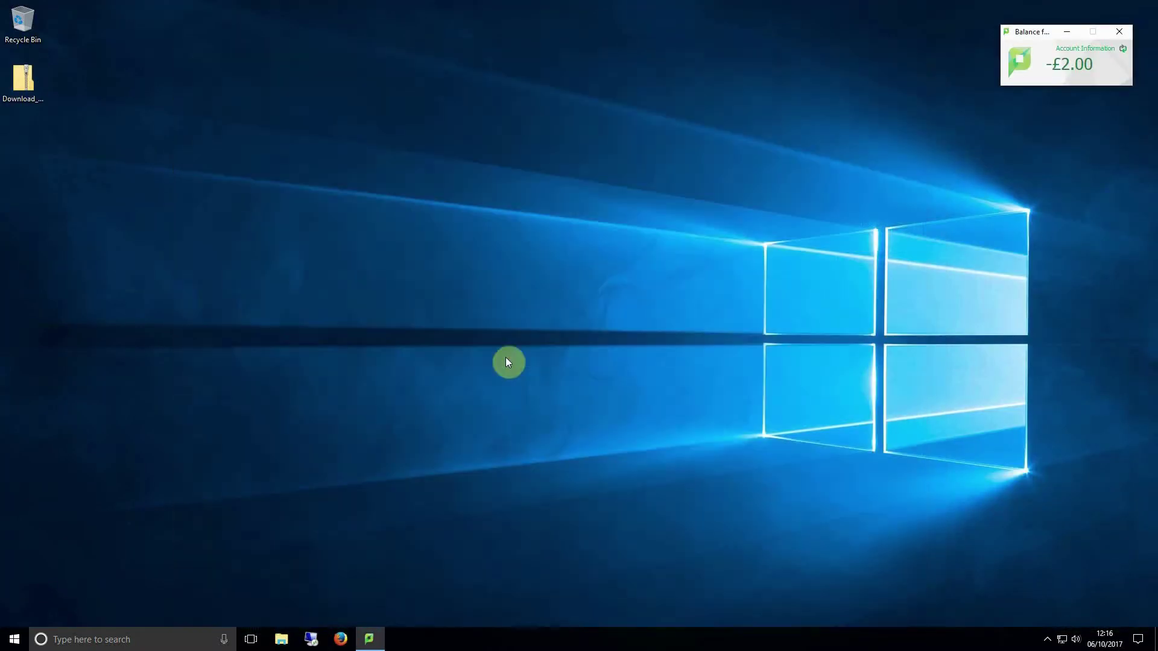
# Extract the downloaded zip to its default desktop folder and open the tr subfolder inside the terrain-5 folder
pyautogui.rightClick(33, 92)
pyautogui.click(42, 111)
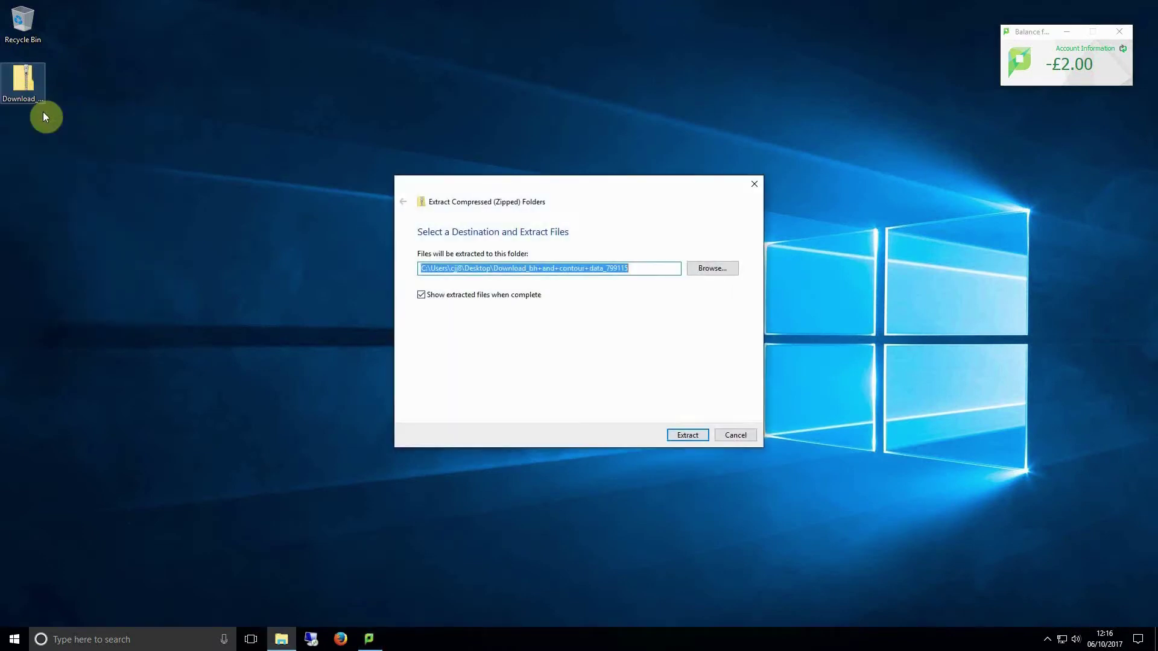
pyautogui.click(686, 435)
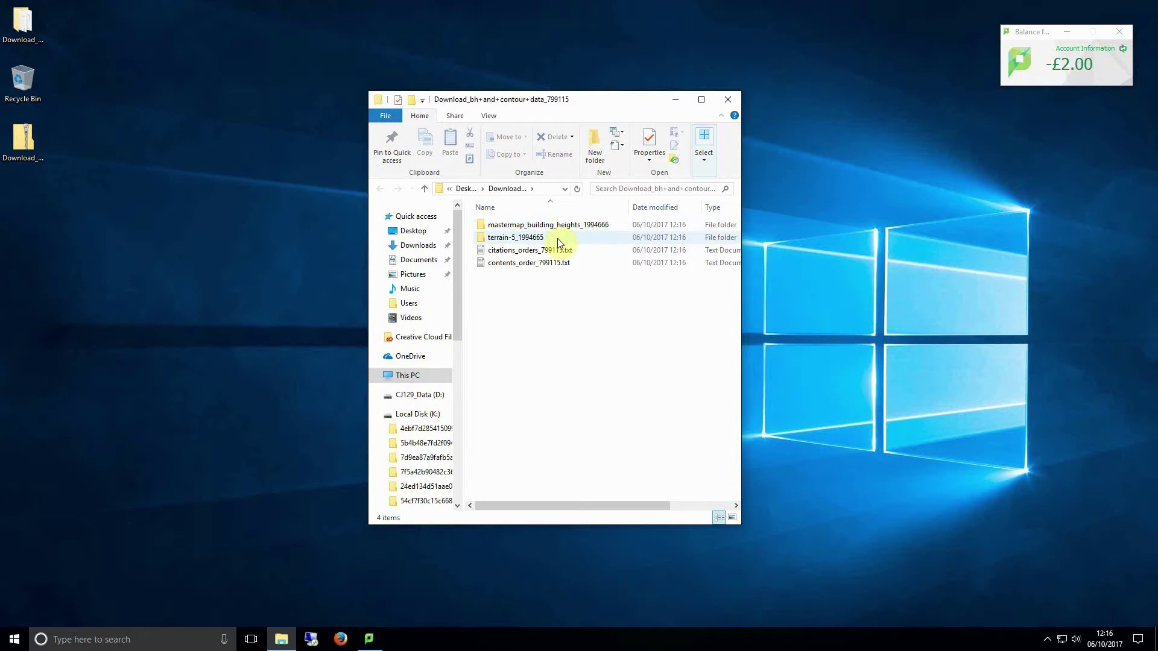
pyautogui.moveTo(557, 241)
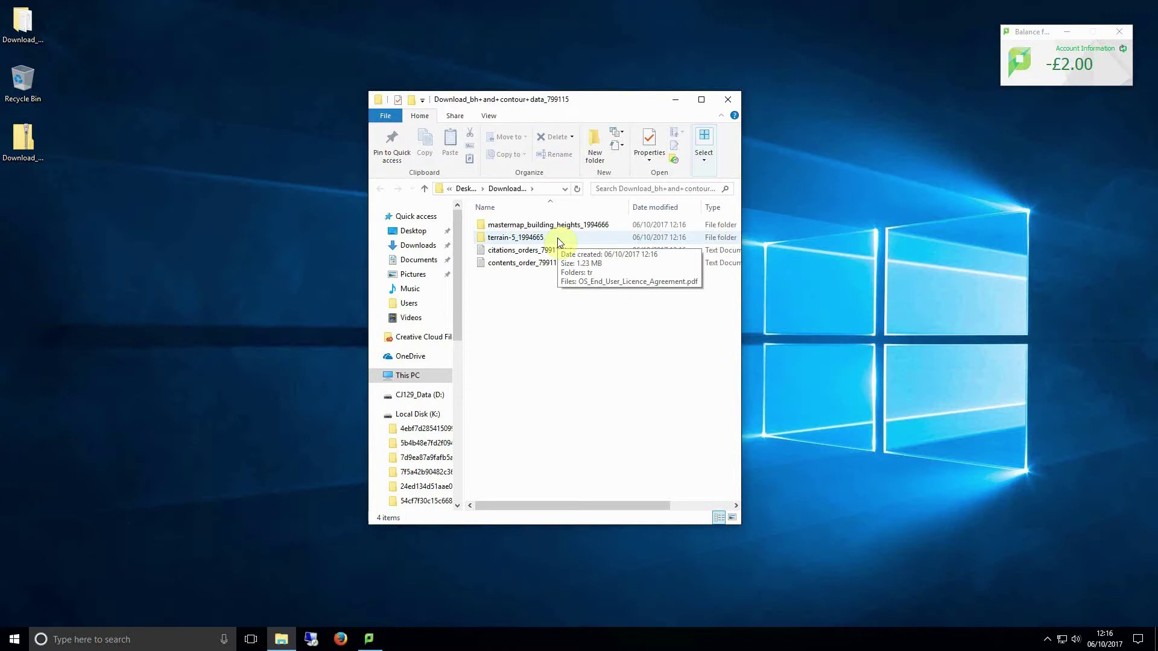
pyautogui.doubleClick(558, 238)
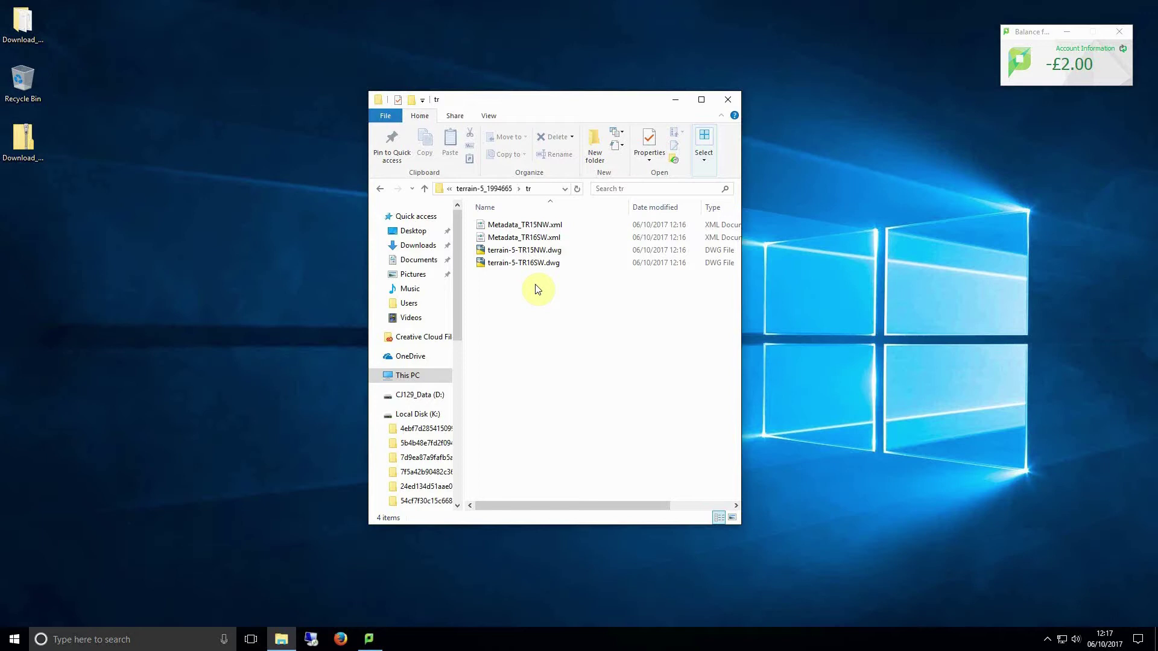
# Launch AutoCAD from the Windows search
pyautogui.press('super')
pyautogui.write('autoc')
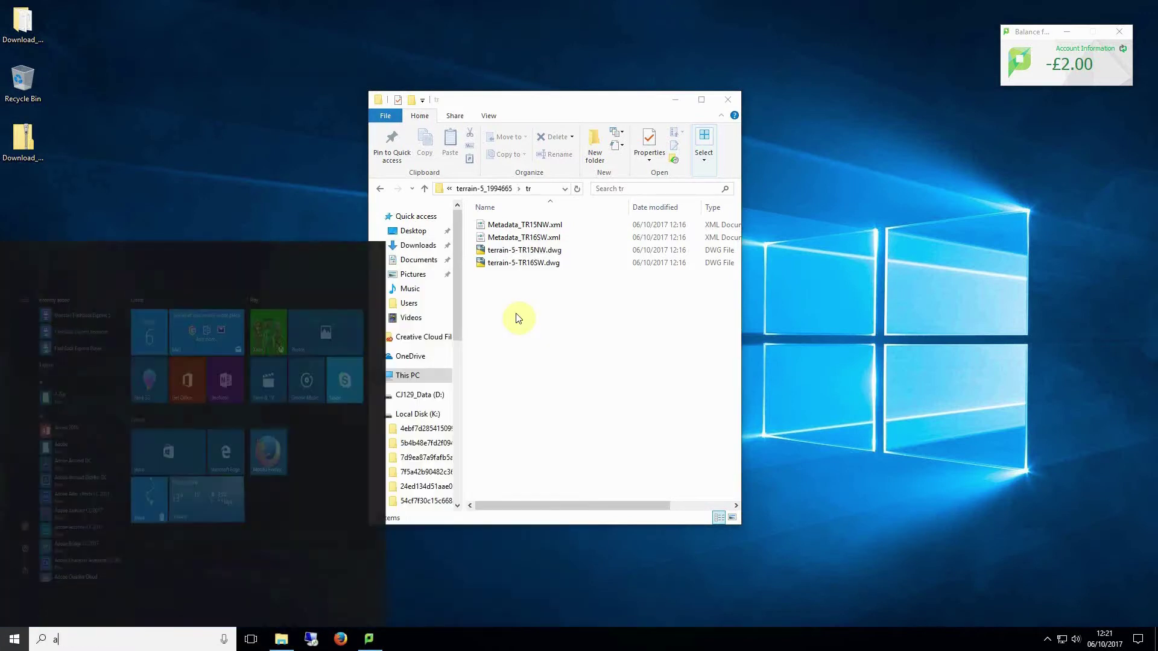
pyautogui.press('Return')
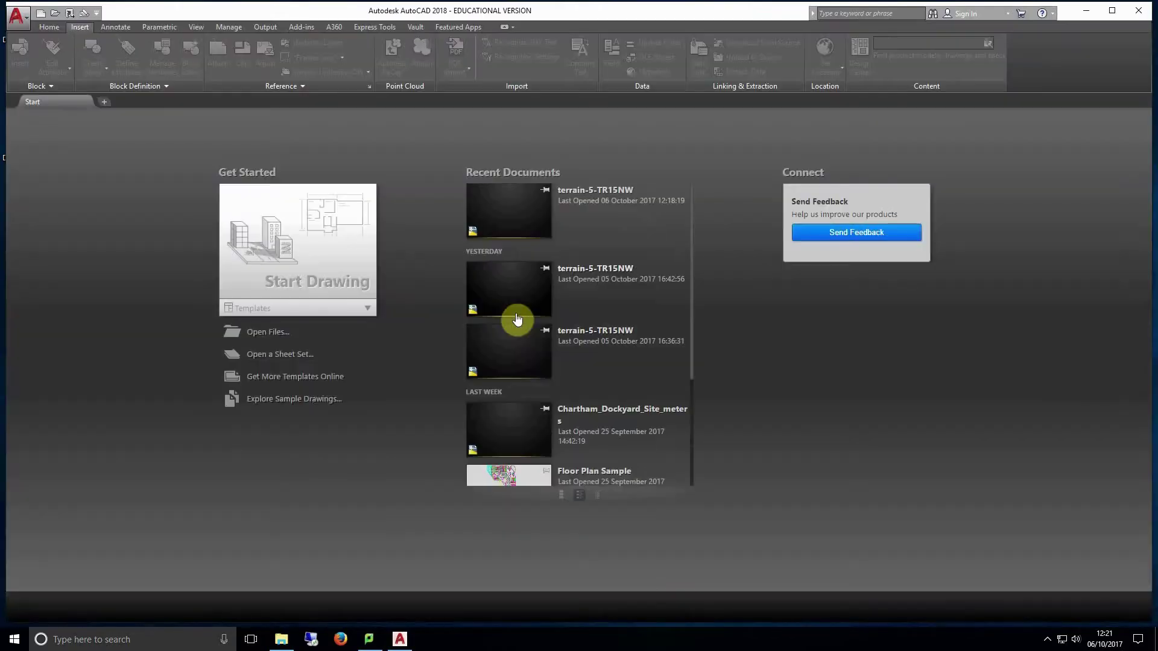
# Open terrain-5-TR15NW.dwg from the tr subfolder of the extracted terrain-5 data on the desktop, continuing past the foreign DWG prompt
pyautogui.click(277, 336)
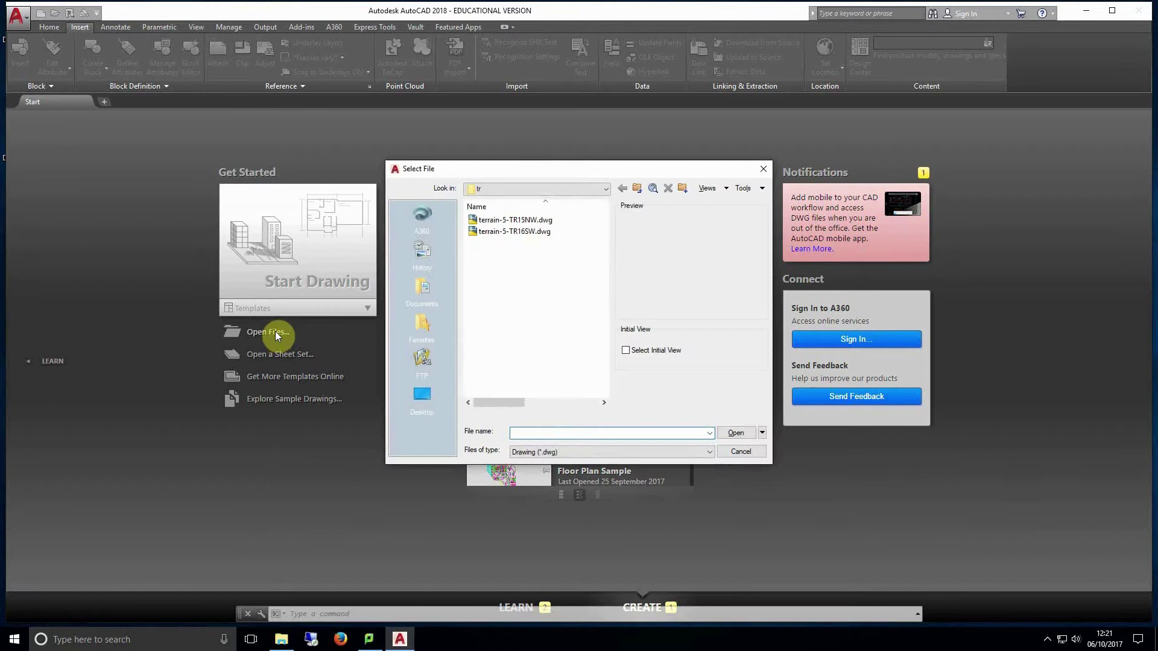
pyautogui.click(421, 396)
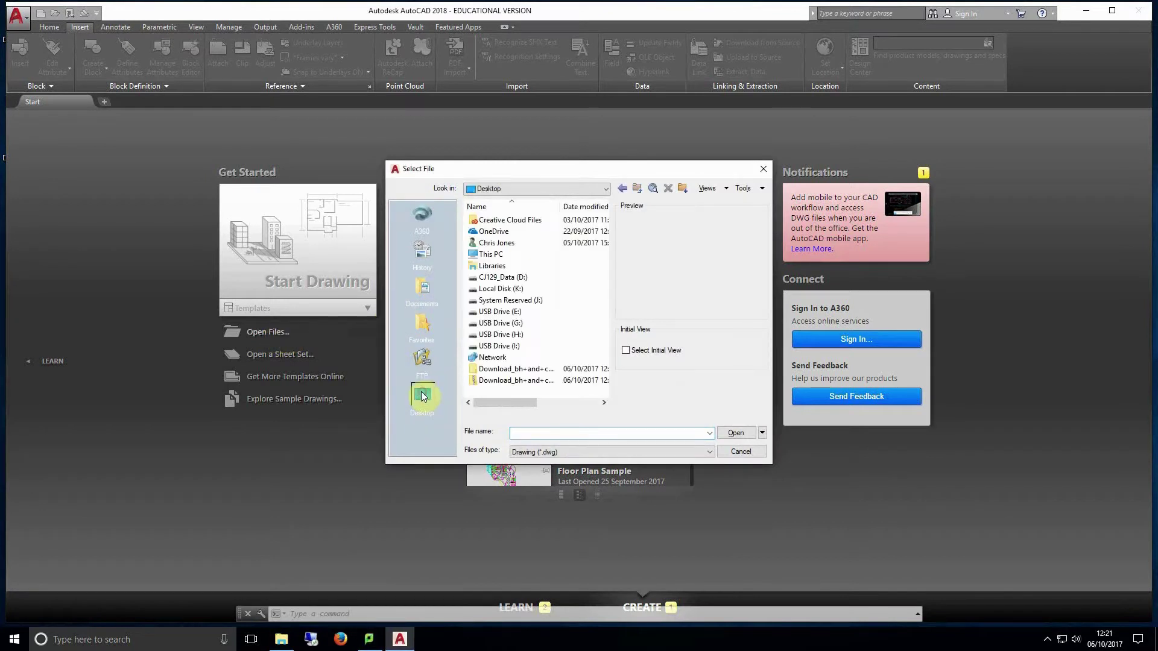
pyautogui.doubleClick(494, 369)
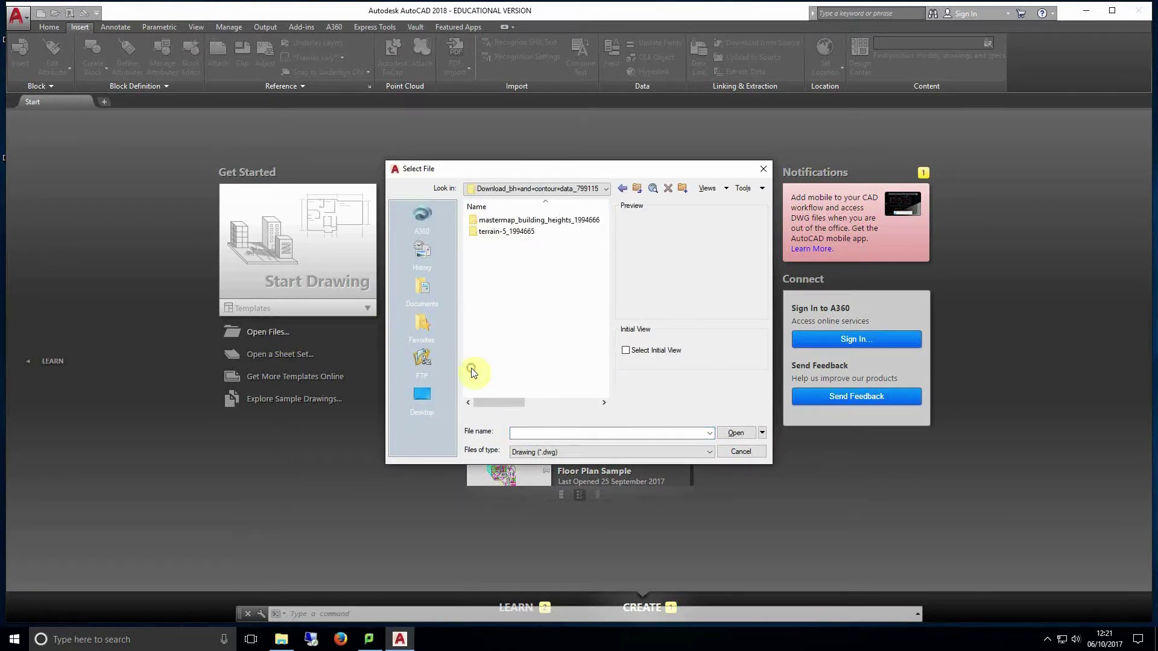
pyautogui.doubleClick(496, 231)
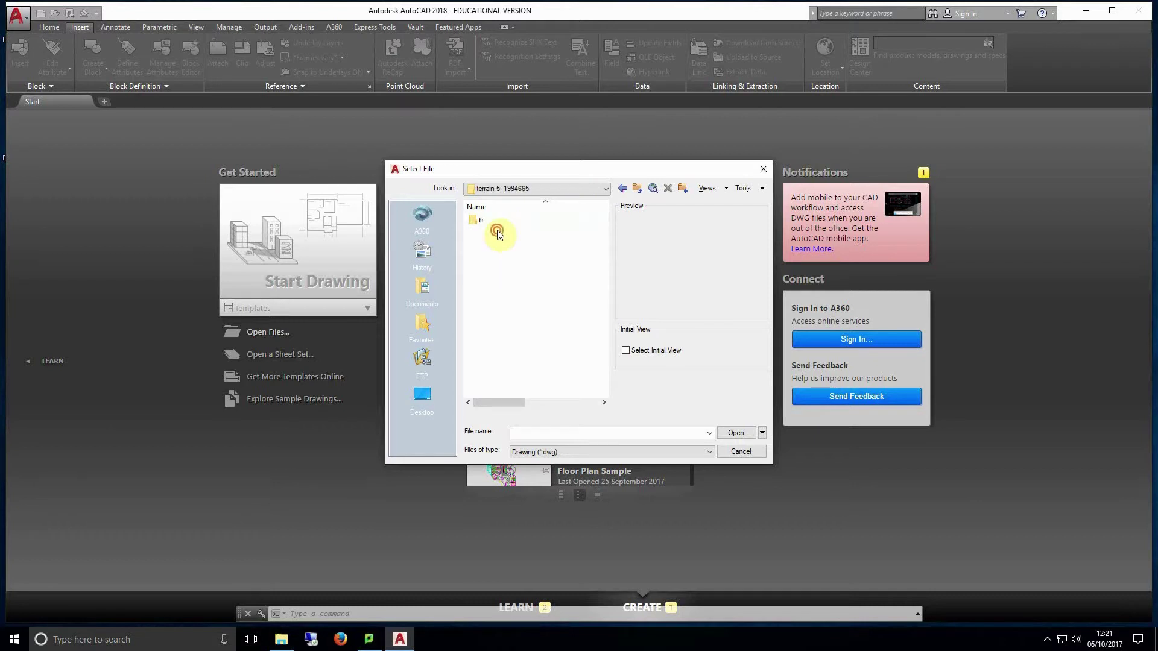
pyautogui.doubleClick(492, 222)
pyautogui.click(491, 222)
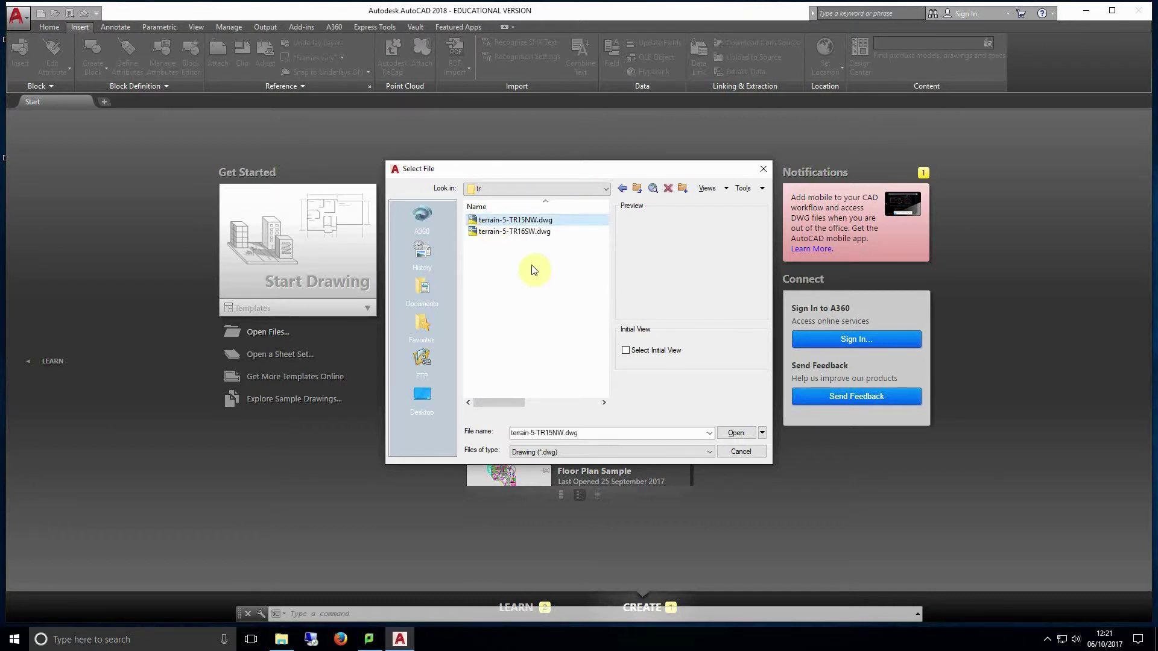
pyautogui.click(733, 432)
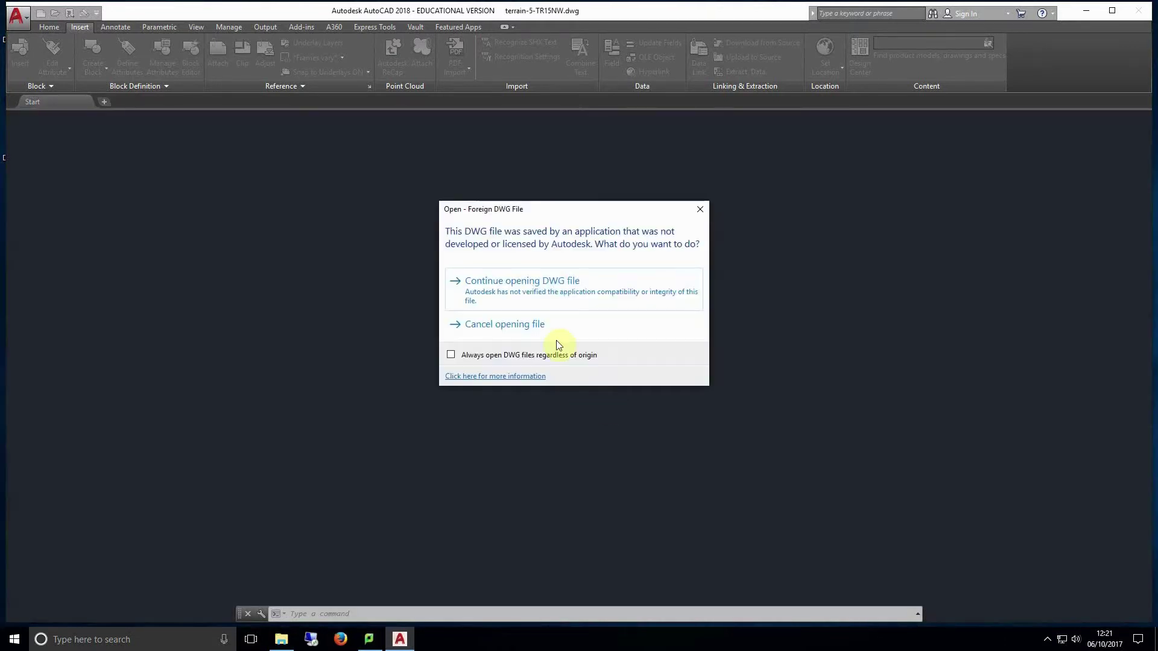
pyautogui.click(483, 280)
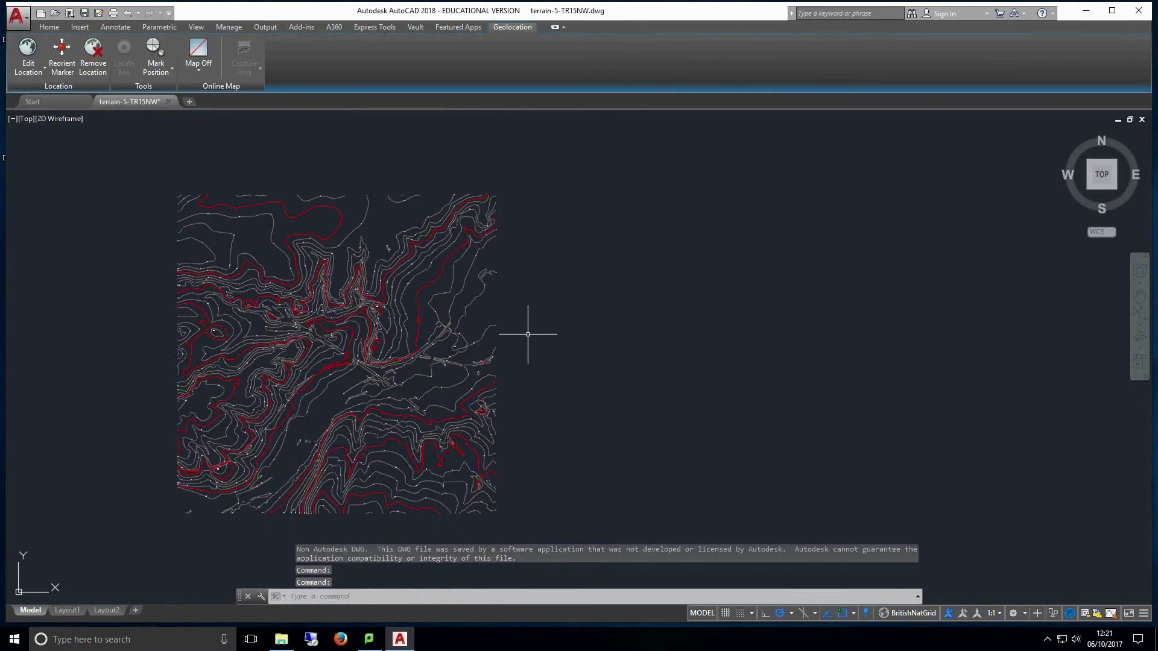
# Examine the contour lines, their height labels and the spot heights up close, and return to an overview of the whole tile
pyautogui.scroll(-2, 501, 344)
pyautogui.scroll(8, 474, 355)
pyautogui.rightClick(457, 359)
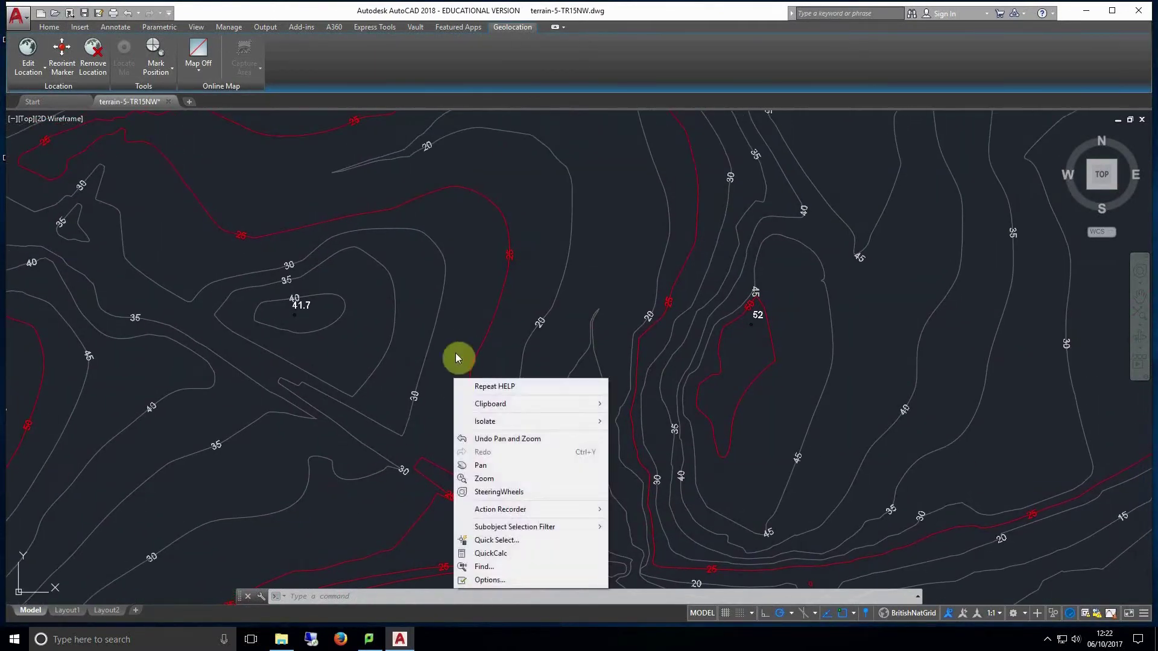
pyautogui.click(457, 356)
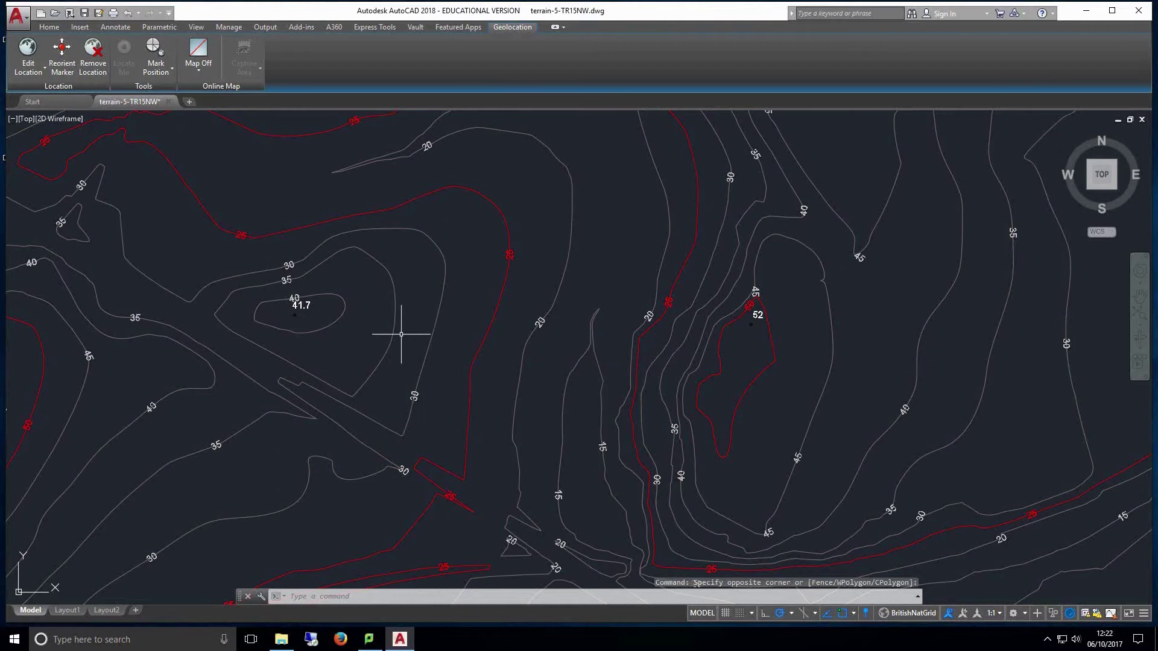
pyautogui.press('Escape')
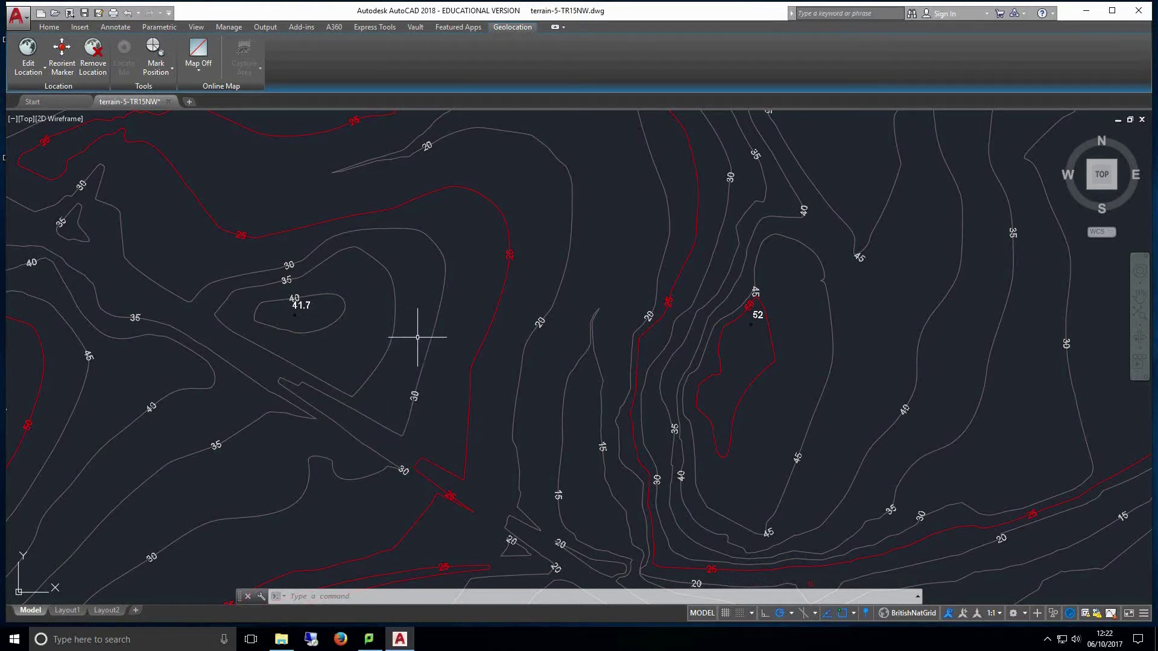
pyautogui.moveTo(483, 338)
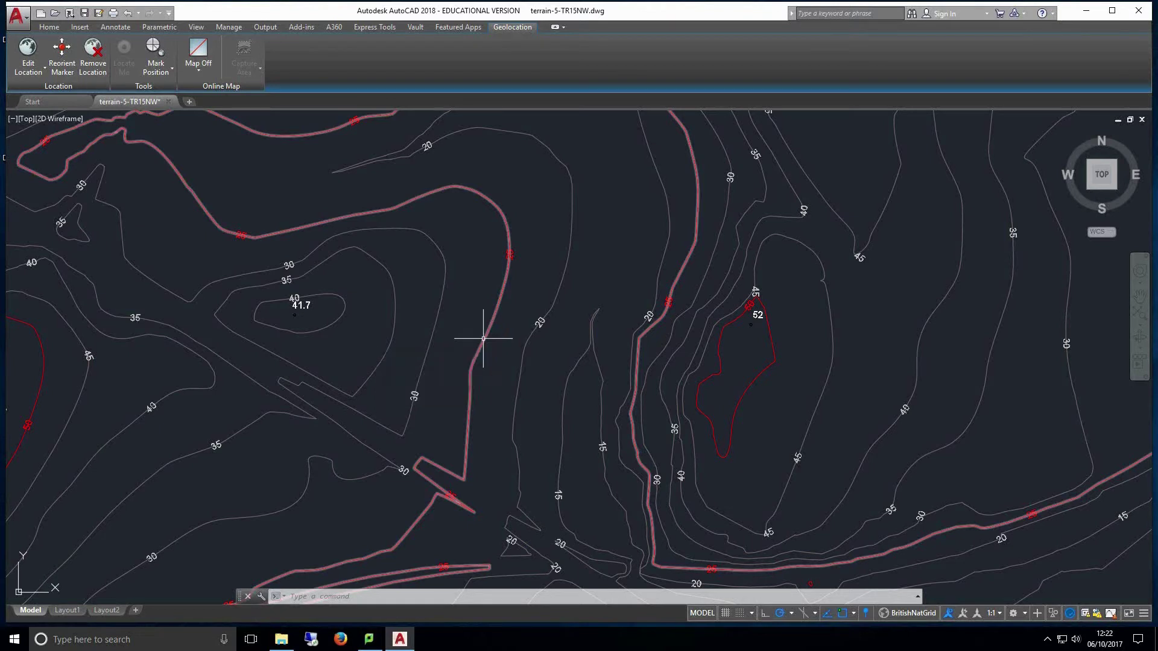
pyautogui.moveTo(434, 332)
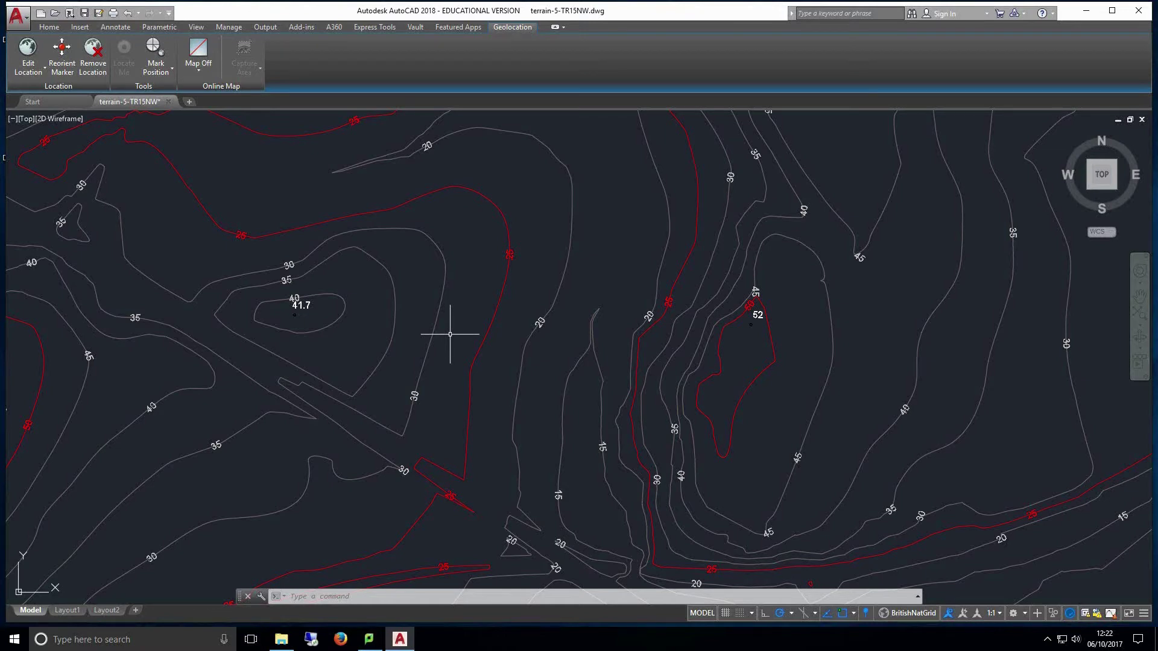
pyautogui.scroll(-8, 450, 334)
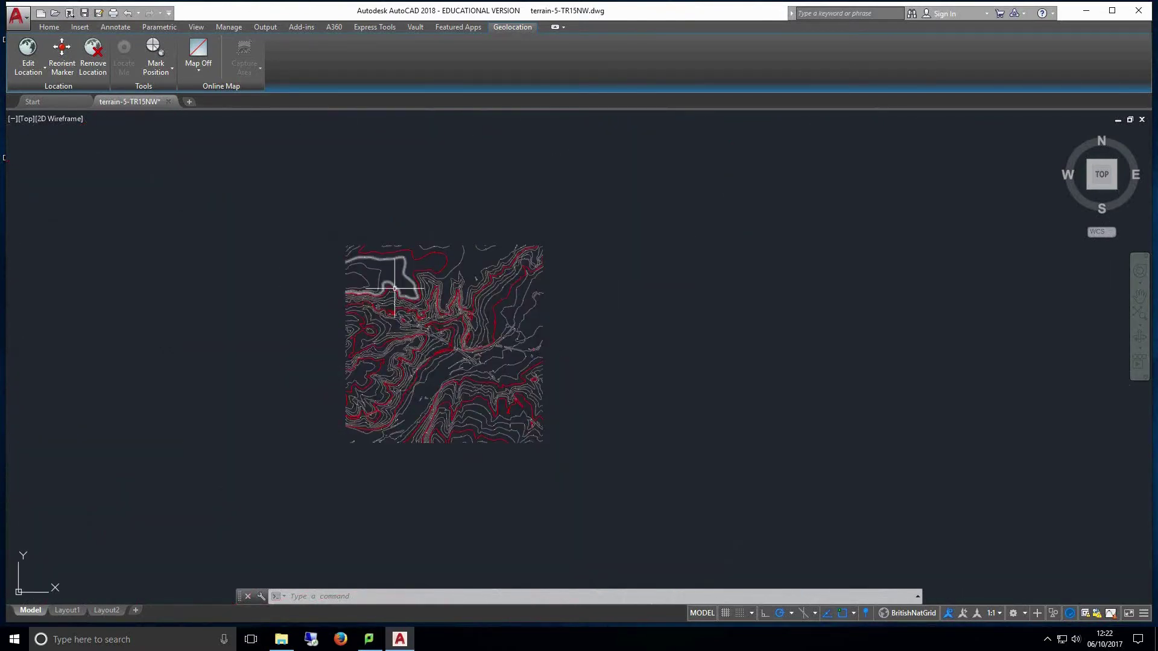
pyautogui.moveTo(314, 272); pyautogui.dragTo(326, 304, button='middle')
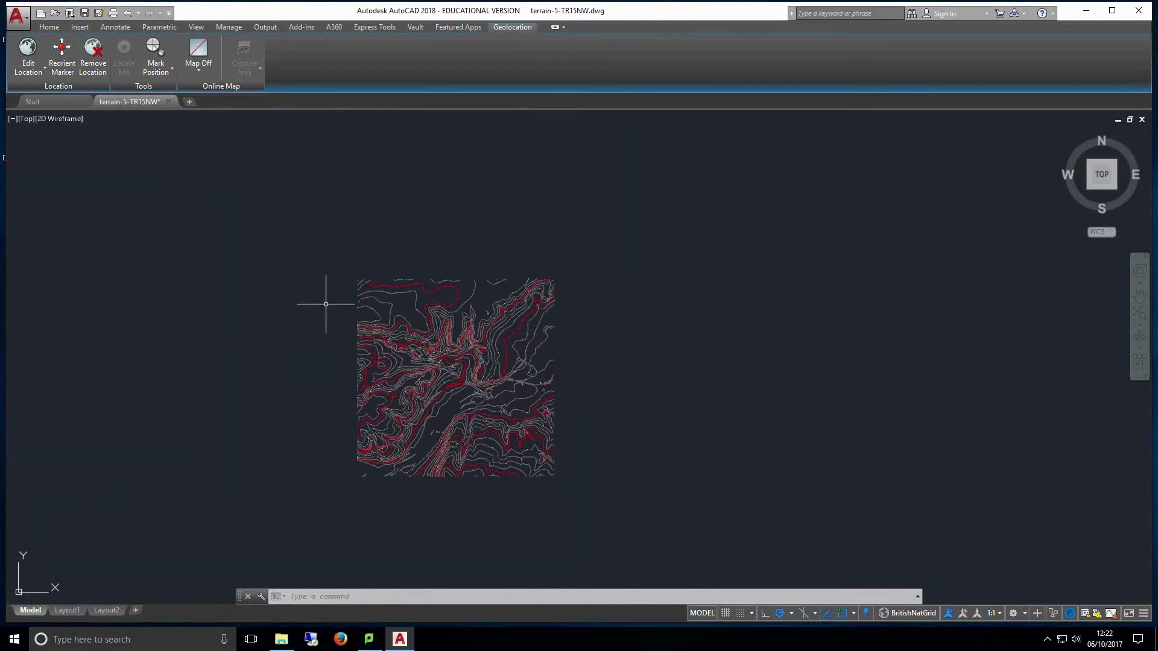
# Insert terrain-5-TR16SW.dwg as a block into the drawing, located using geographic data
pyautogui.click(90, 29)
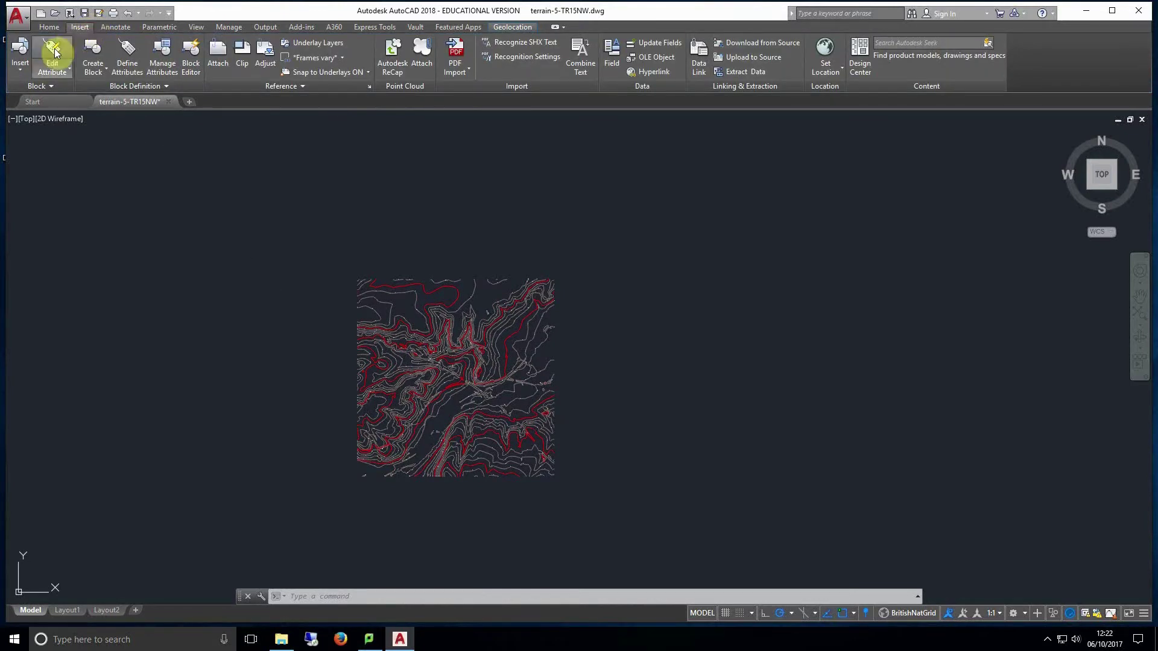
pyautogui.click(19, 65)
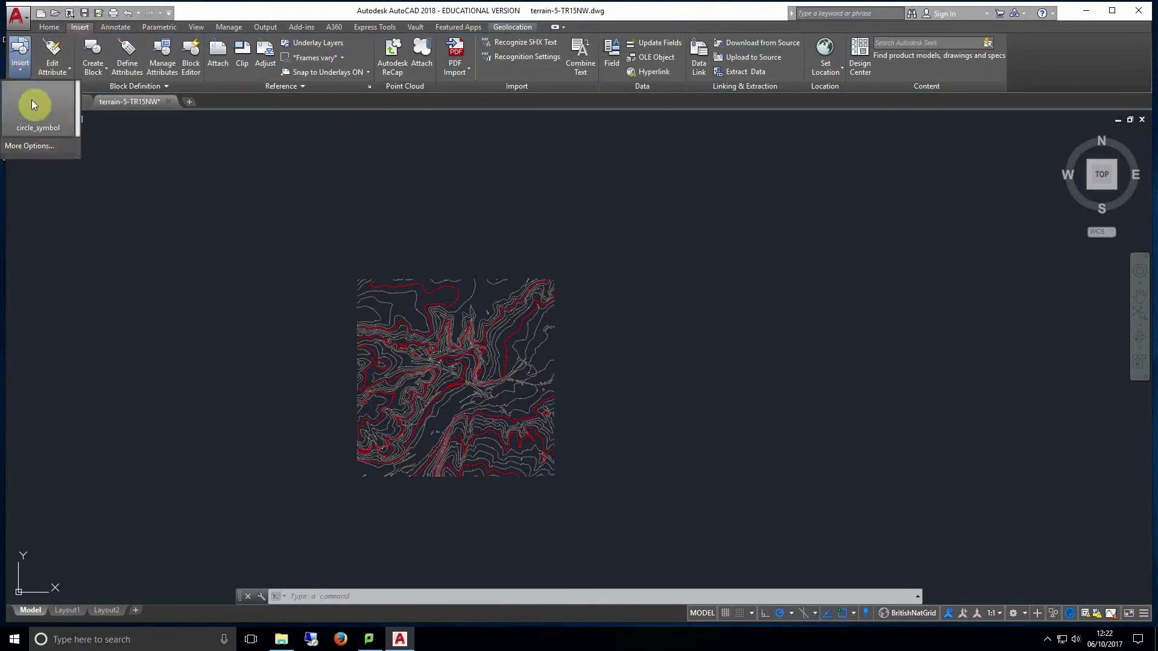
pyautogui.click(46, 147)
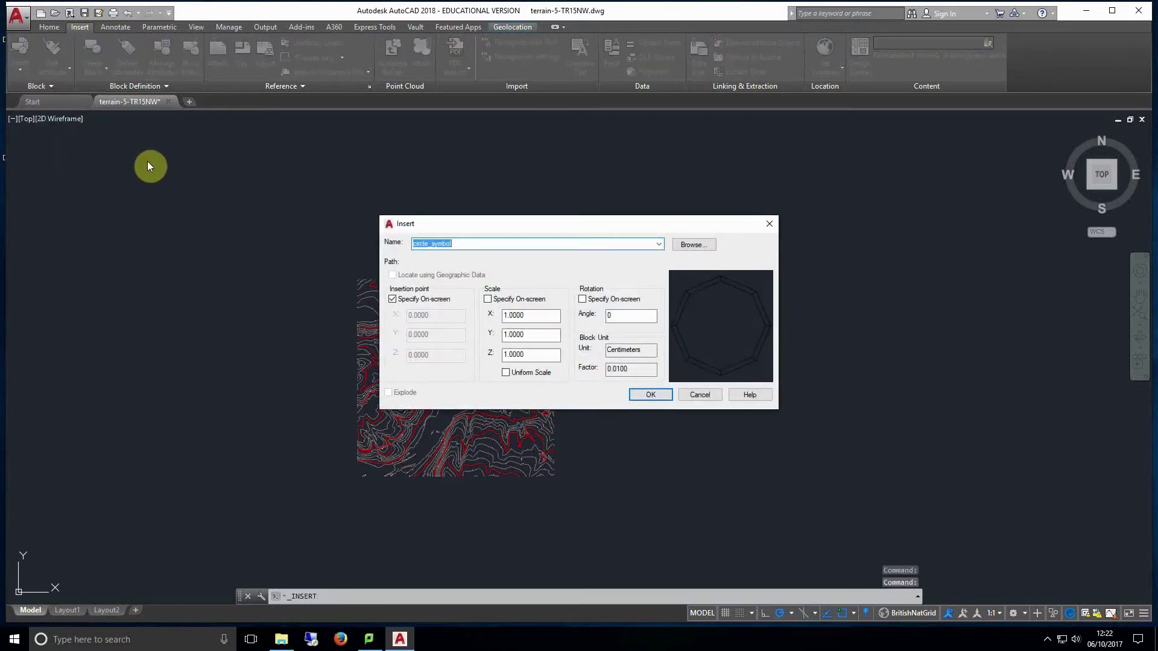
pyautogui.click(693, 245)
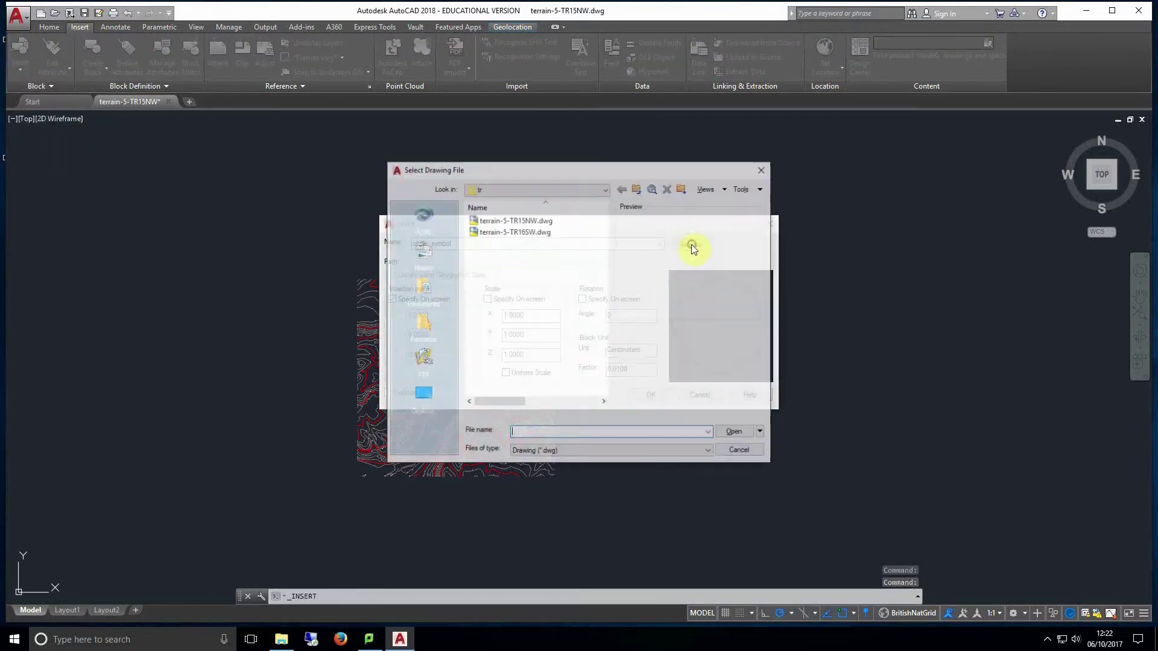
pyautogui.click(534, 234)
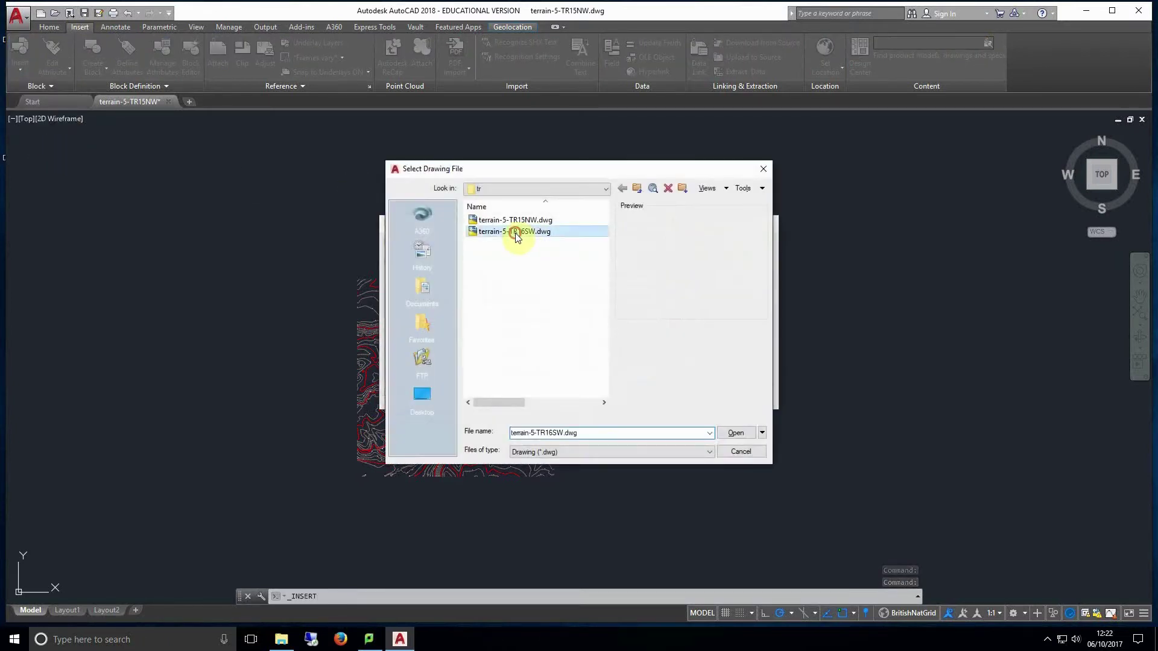
pyautogui.click(734, 433)
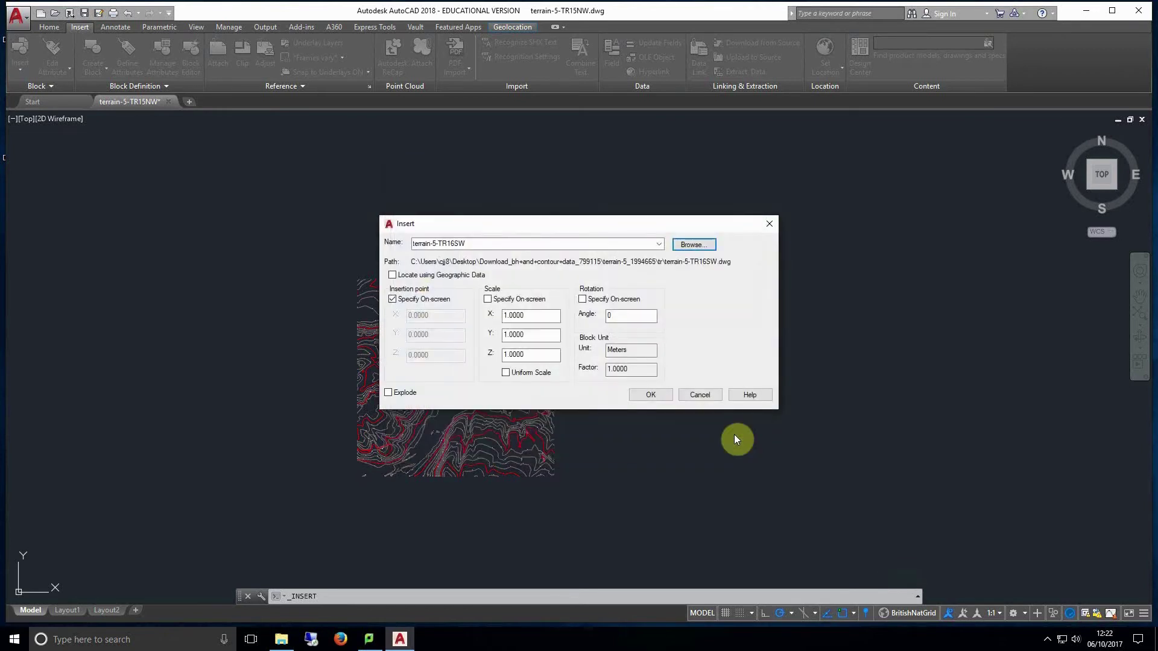
pyautogui.click(415, 277)
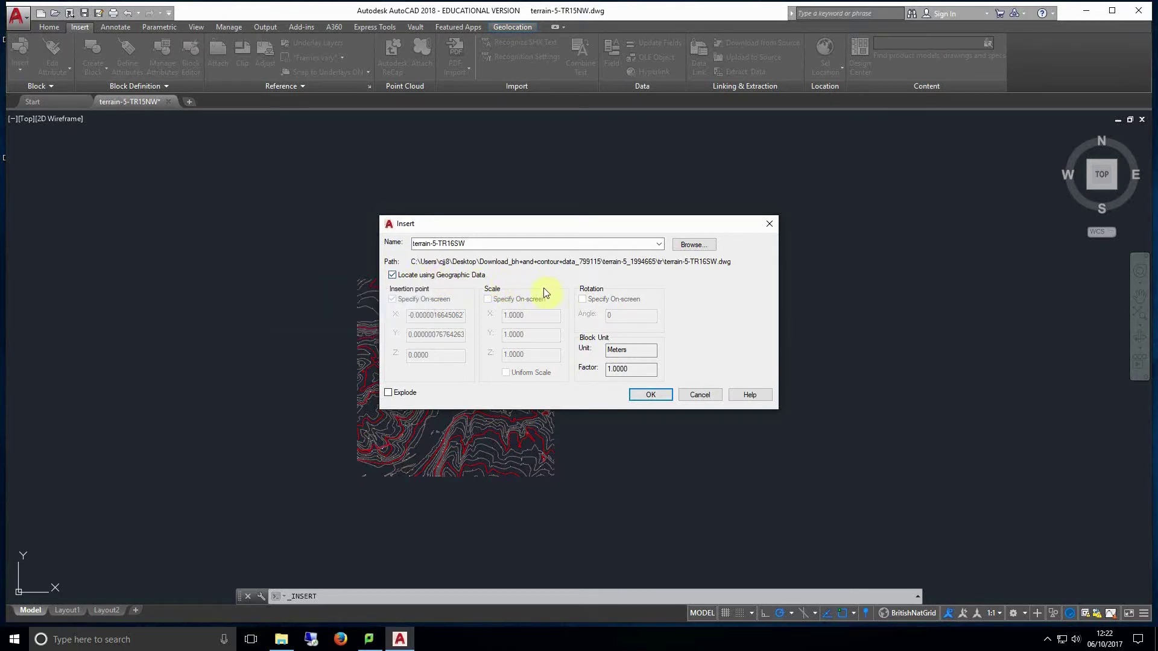
pyautogui.click(654, 396)
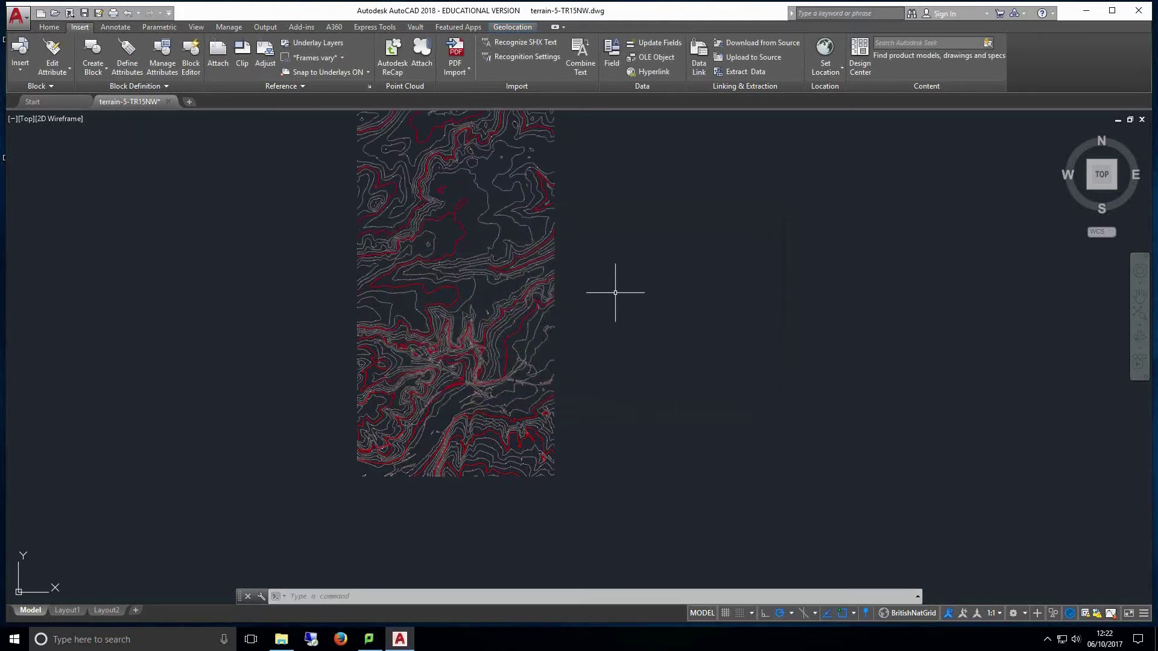
pyautogui.moveTo(616, 293); pyautogui.dragTo(621, 341, button='middle')
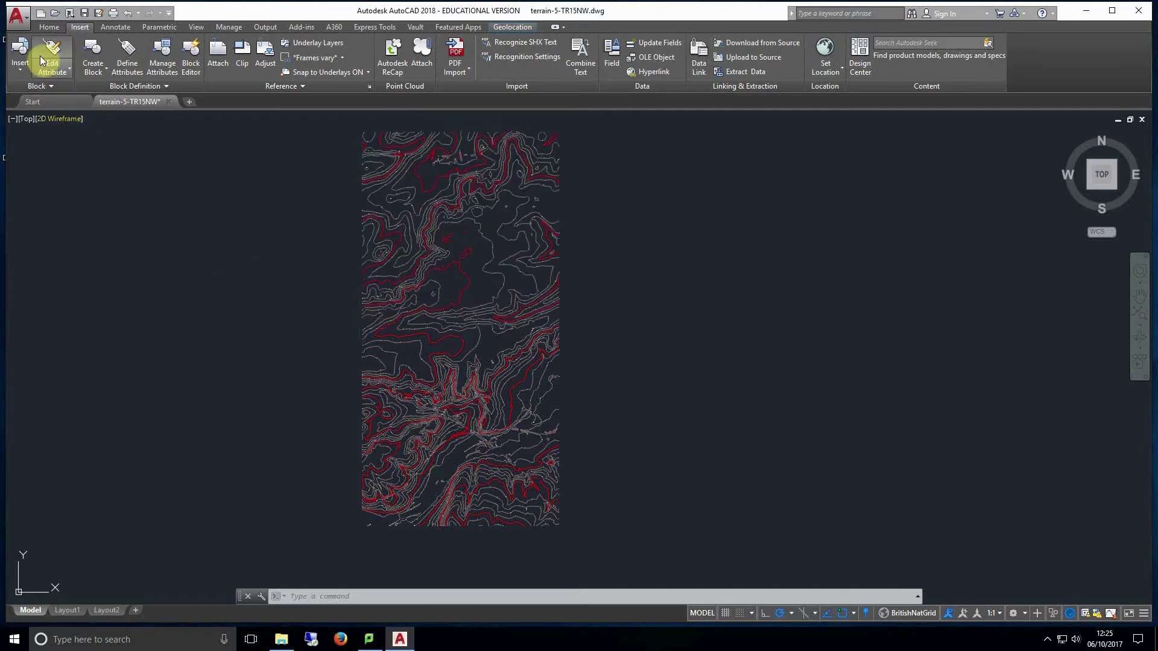
# Save a copy of the combined contour drawing to the desktop as terrain-5-TR15NW.dwg in AutoCAD 2018 format
pyautogui.click(21, 21)
pyautogui.click(54, 163)
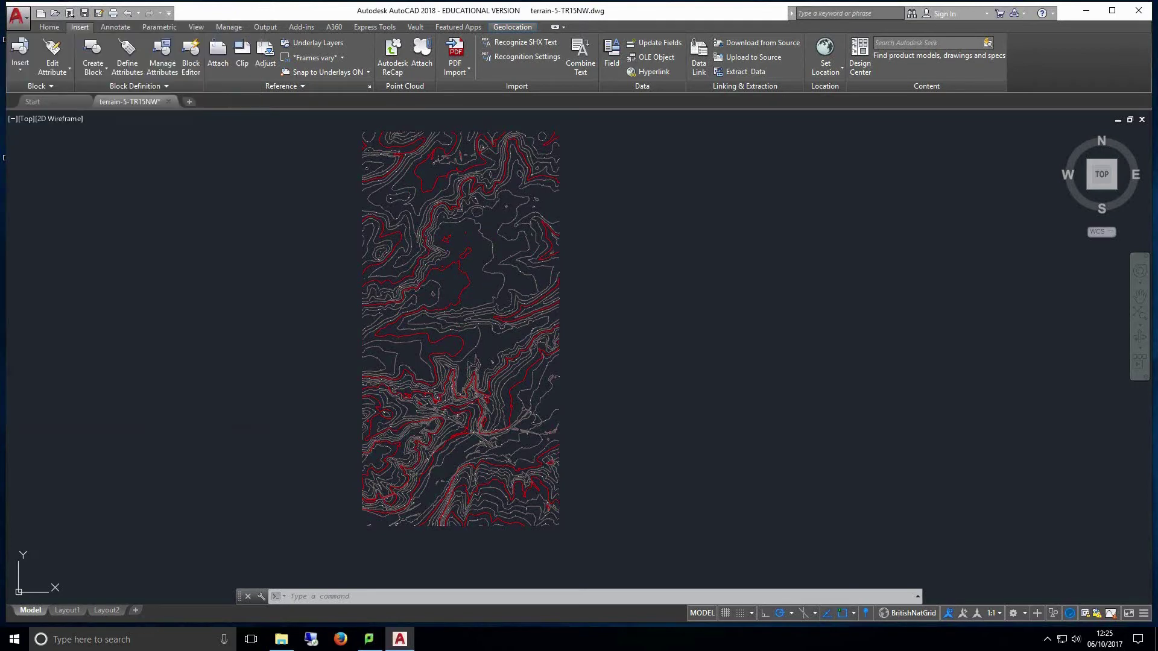
pyautogui.click(421, 395)
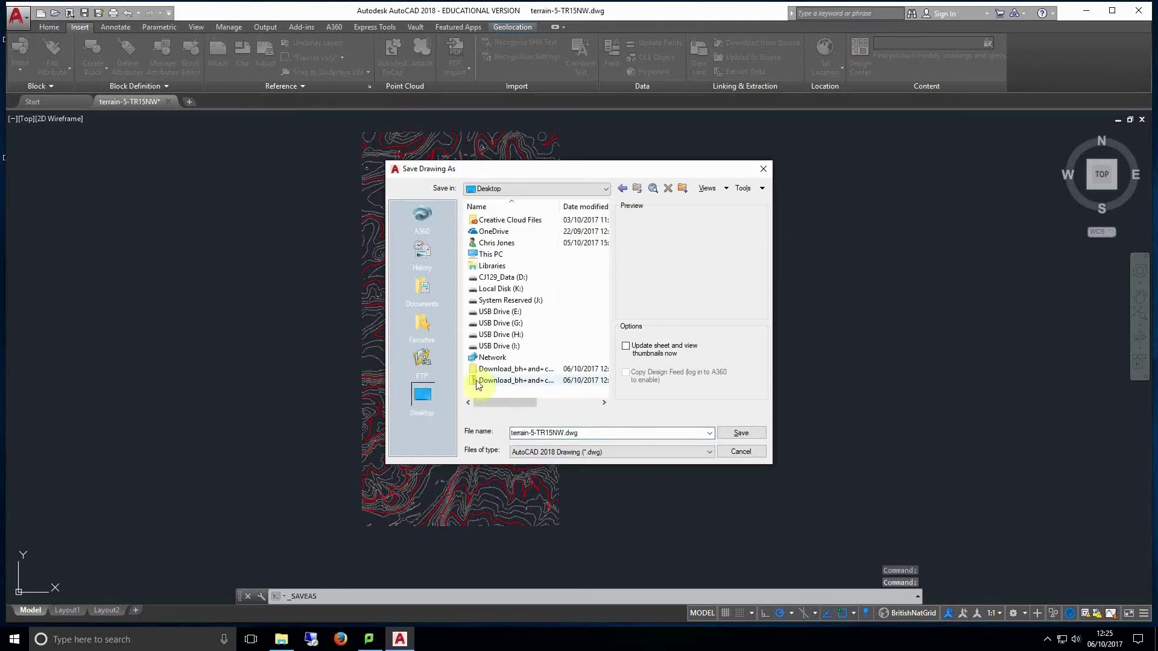
pyautogui.click(739, 434)
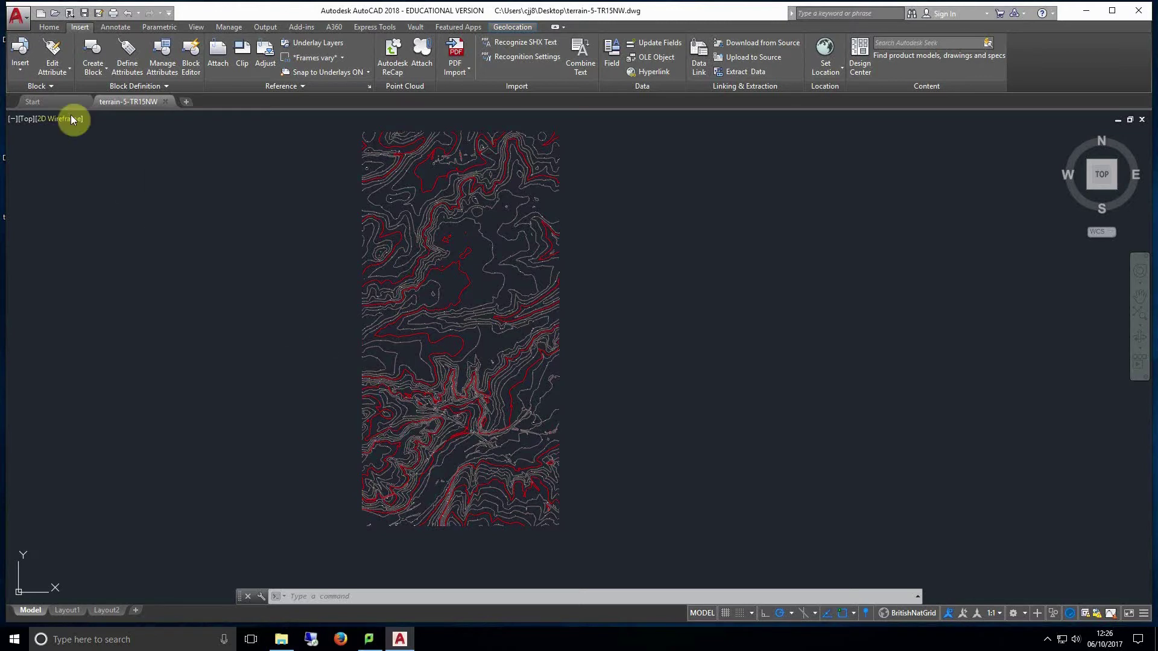
# Insert the building heights drawing BHA_tr16sw.dwg from the mastermap_building_heights tr subfolder, located using geographic data
pyautogui.click(22, 72)
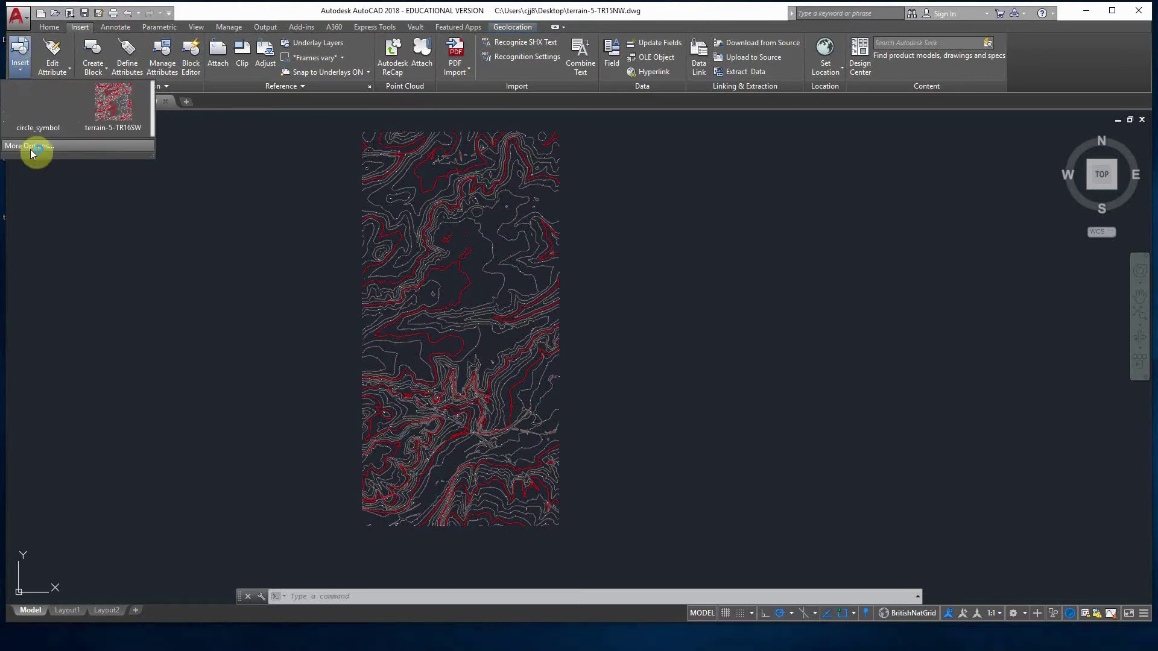
pyautogui.click(34, 147)
pyautogui.click(689, 248)
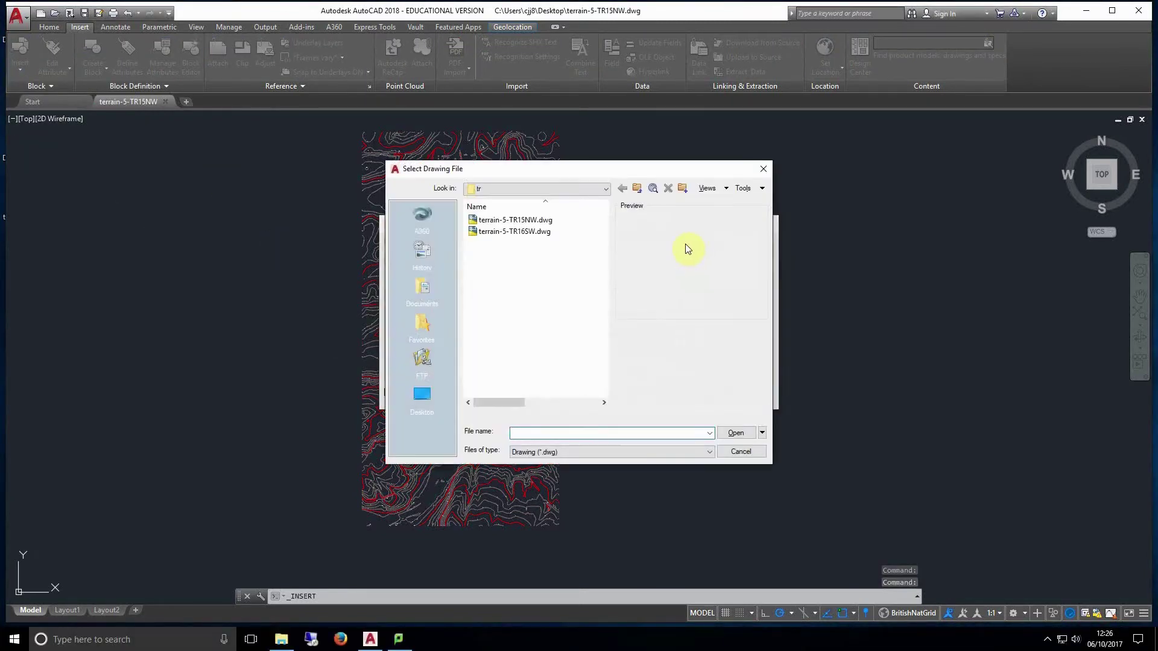
pyautogui.click(514, 220)
pyautogui.click(517, 232)
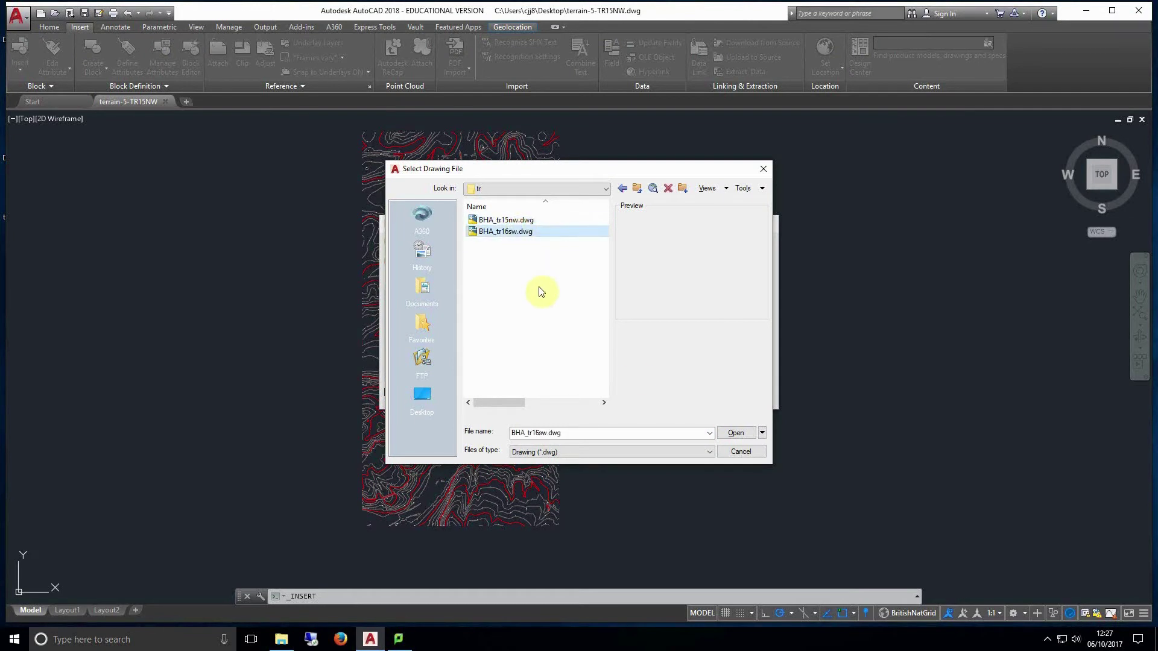
pyautogui.click(733, 434)
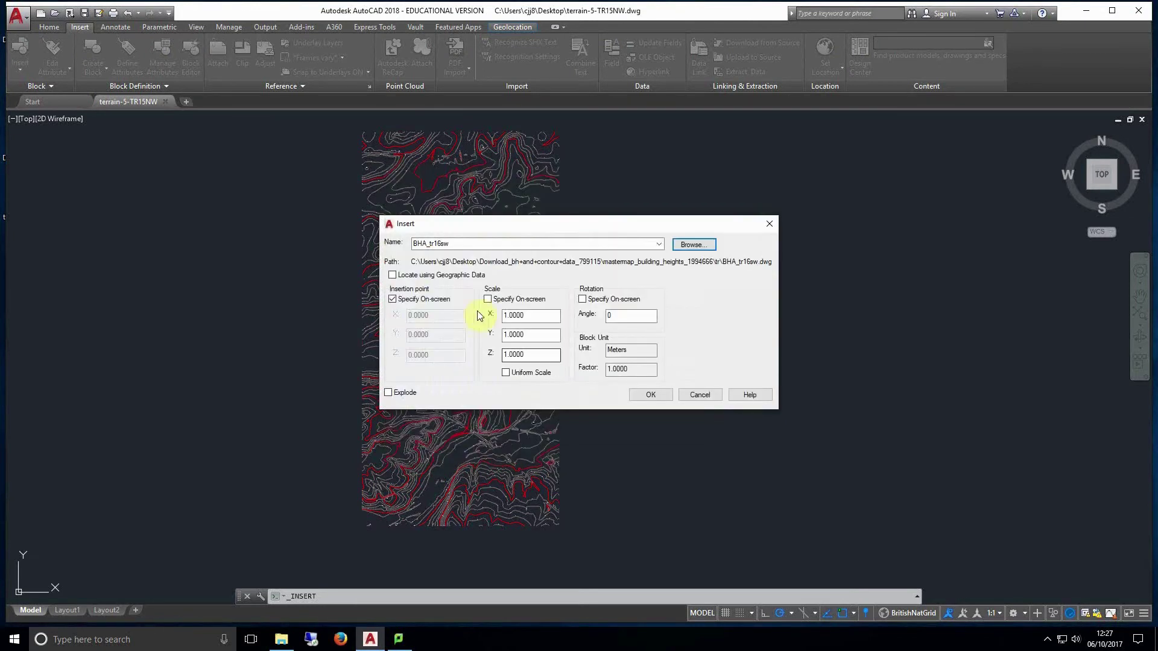
pyautogui.click(426, 277)
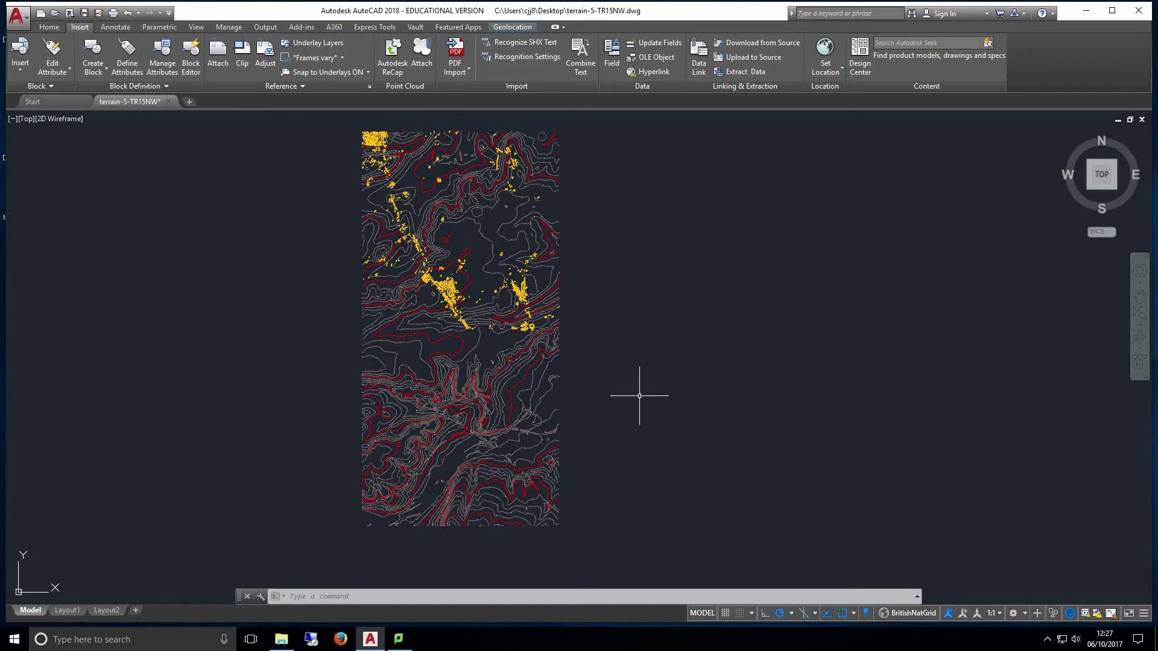
# Turn off and freeze the SpotHeight_Text and SpotHeight layers of the combined drawing
pyautogui.click(52, 28)
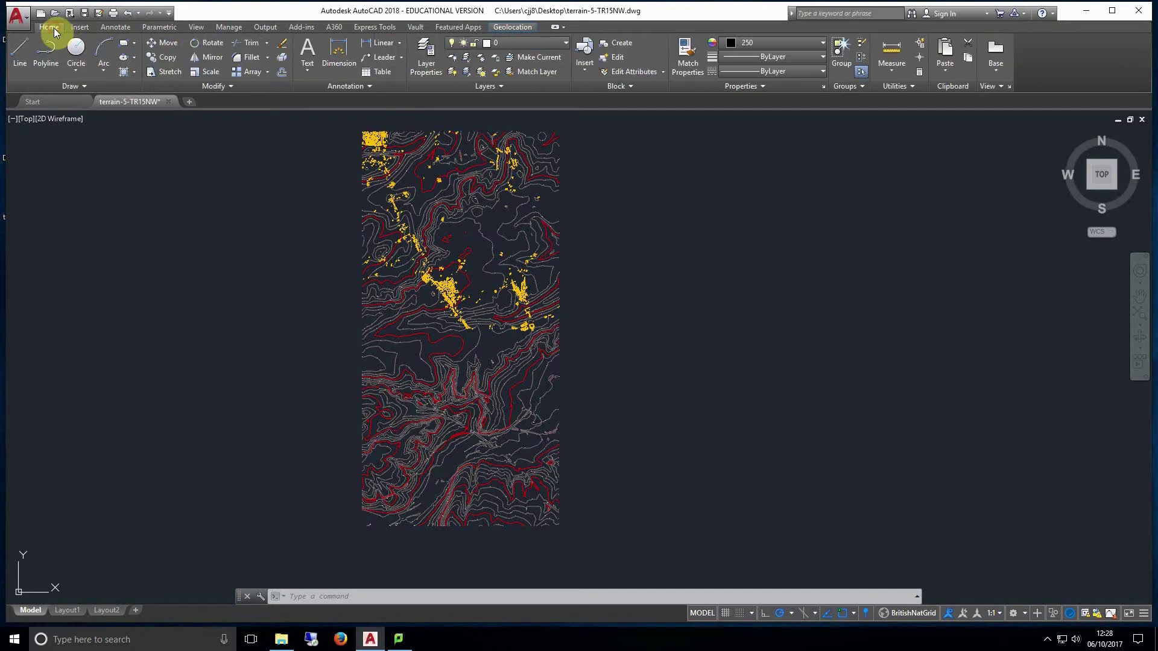
pyautogui.click(427, 65)
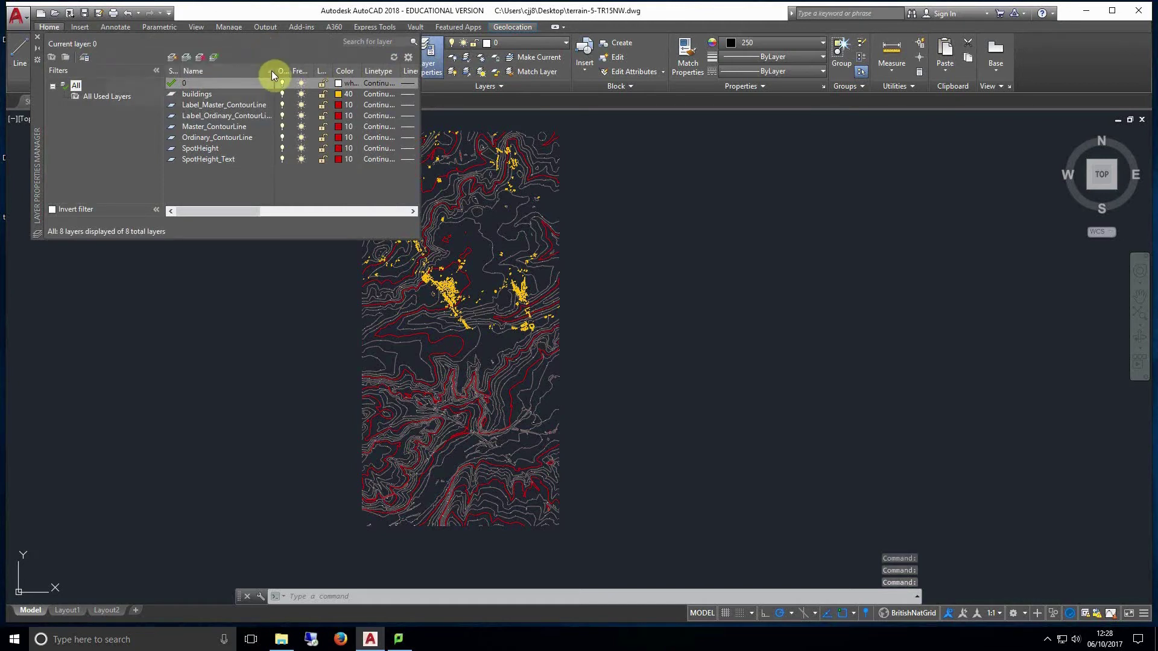
pyautogui.moveTo(272, 71); pyautogui.dragTo(291, 71)
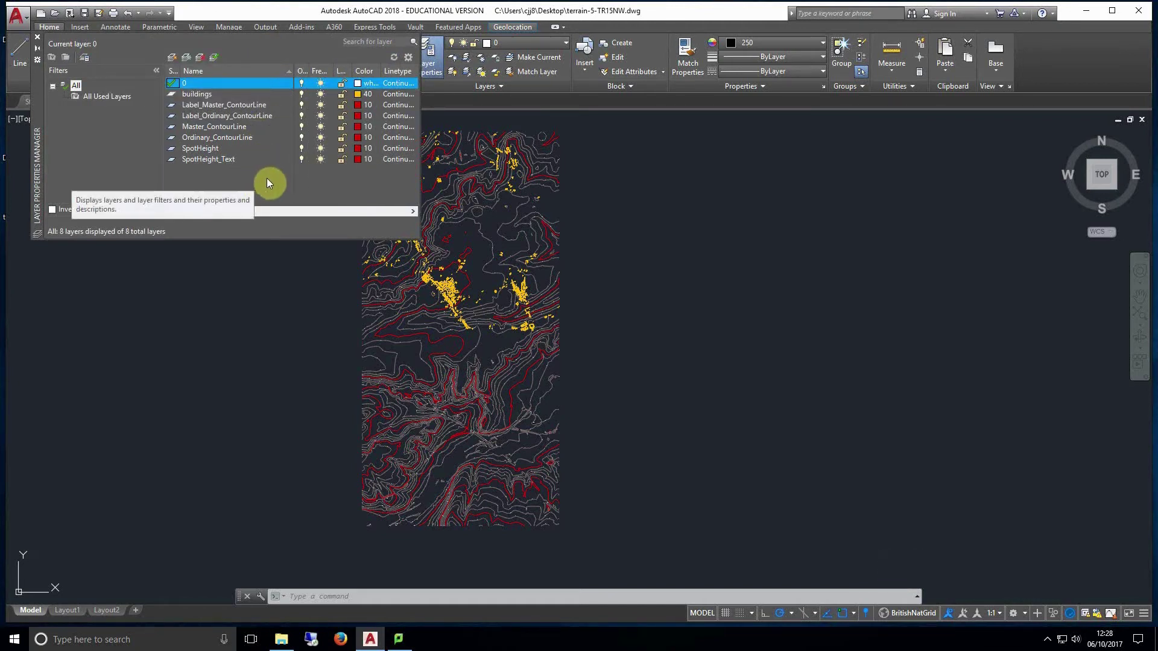
pyautogui.click(301, 159)
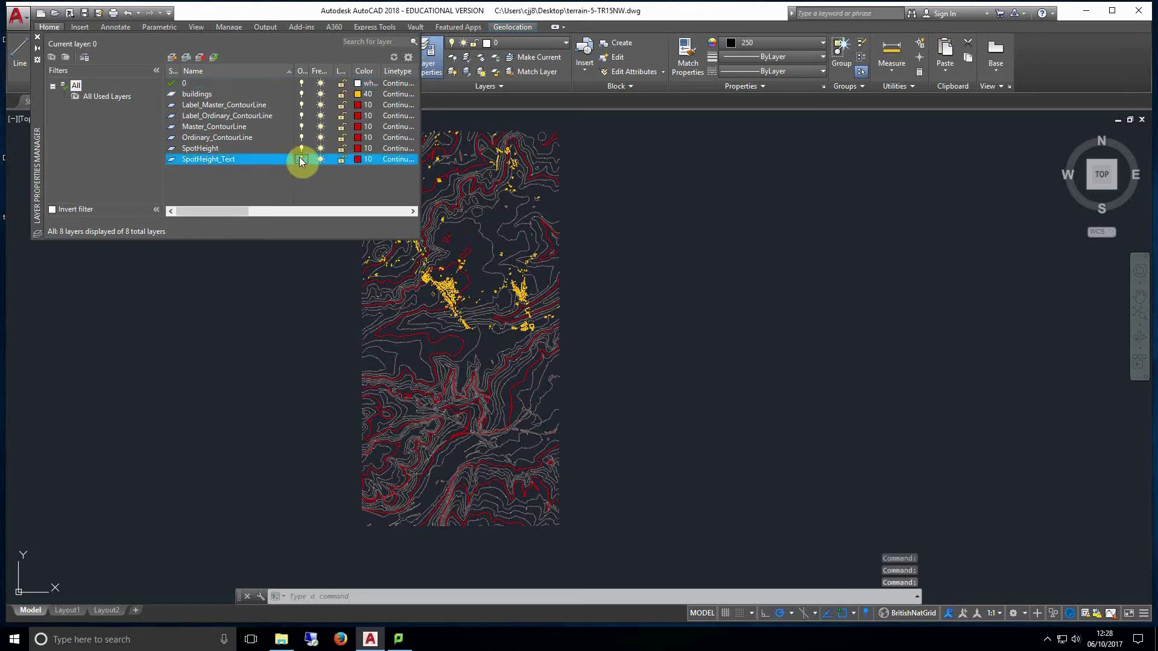
pyautogui.click(318, 158)
pyautogui.click(301, 148)
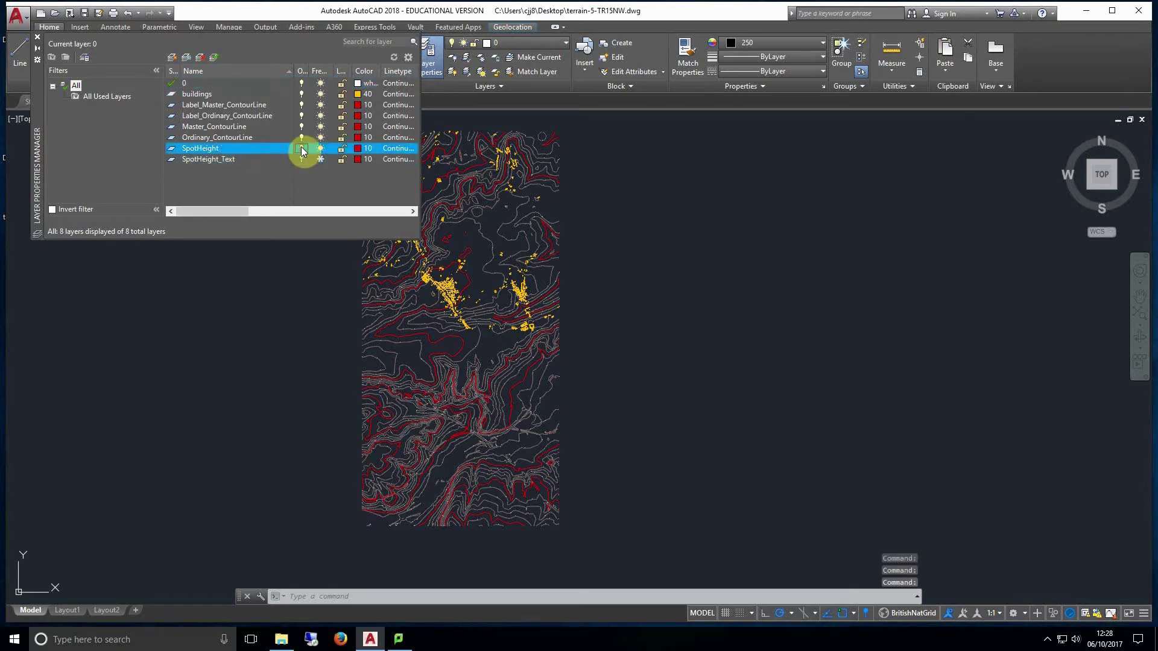
pyautogui.click(321, 148)
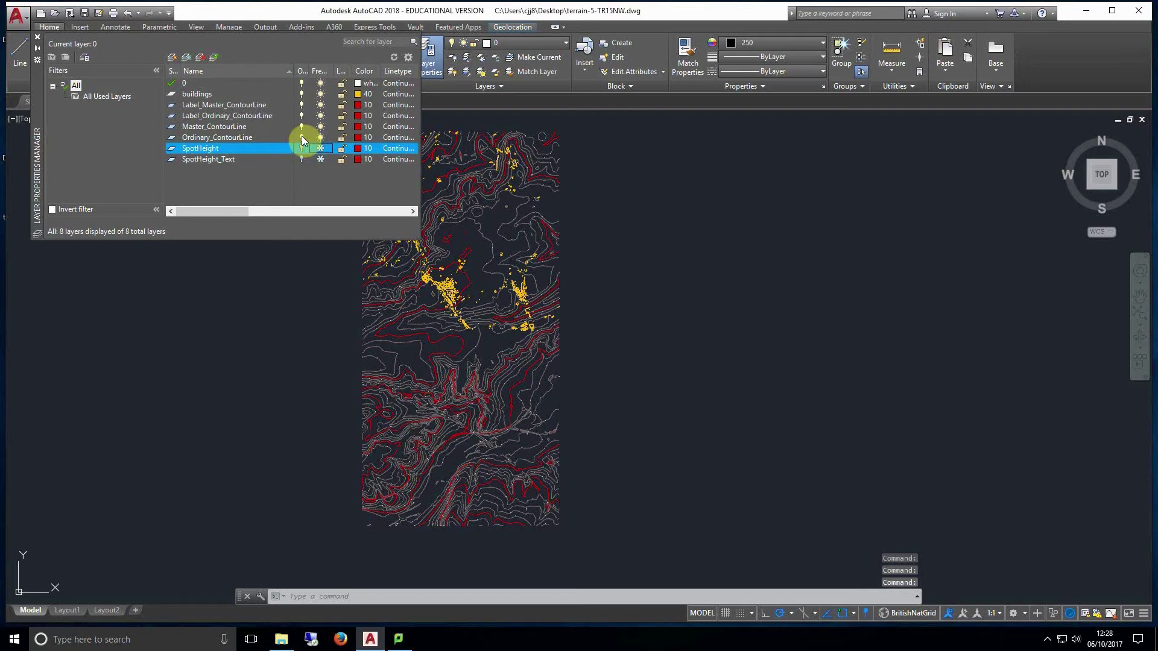
# Turn off and freeze the Label_Ordinary_ContourLine and Label_Master_ContourLine layers, leaving both contour line layers on
pyautogui.click(301, 139)
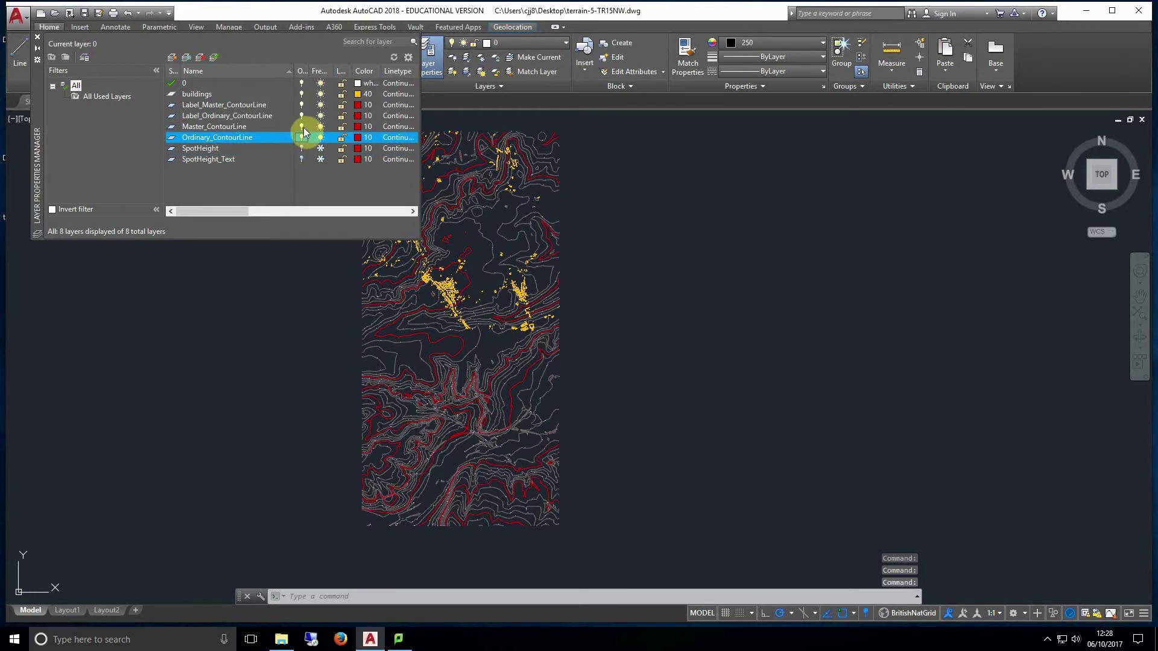
pyautogui.click(302, 128)
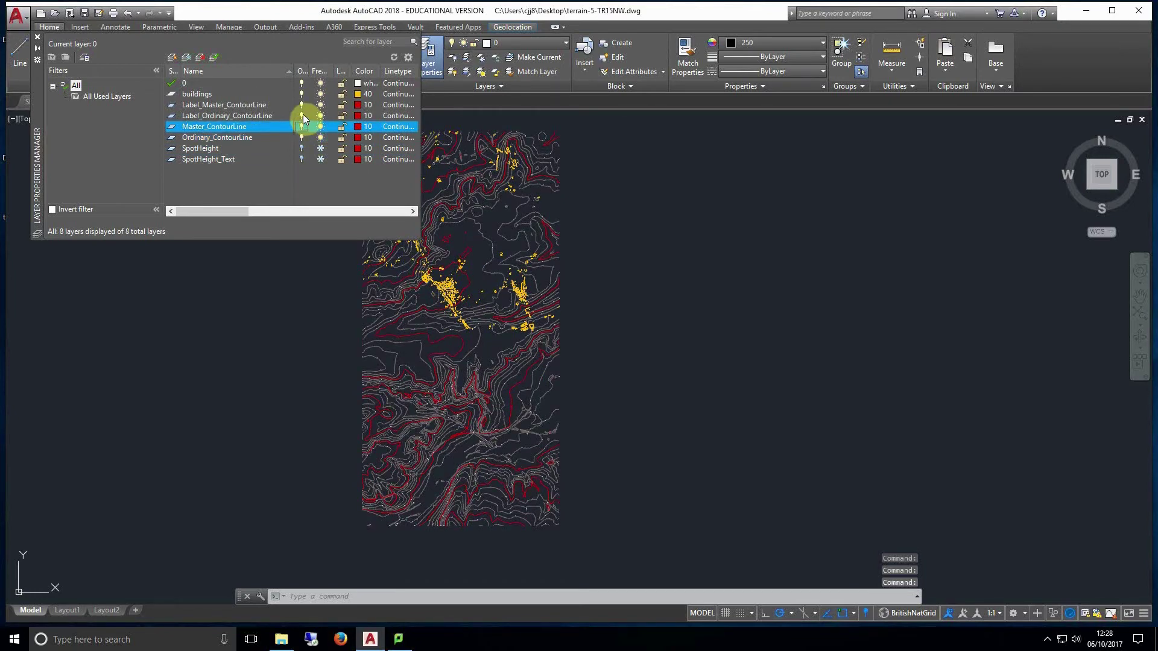
pyautogui.click(303, 115)
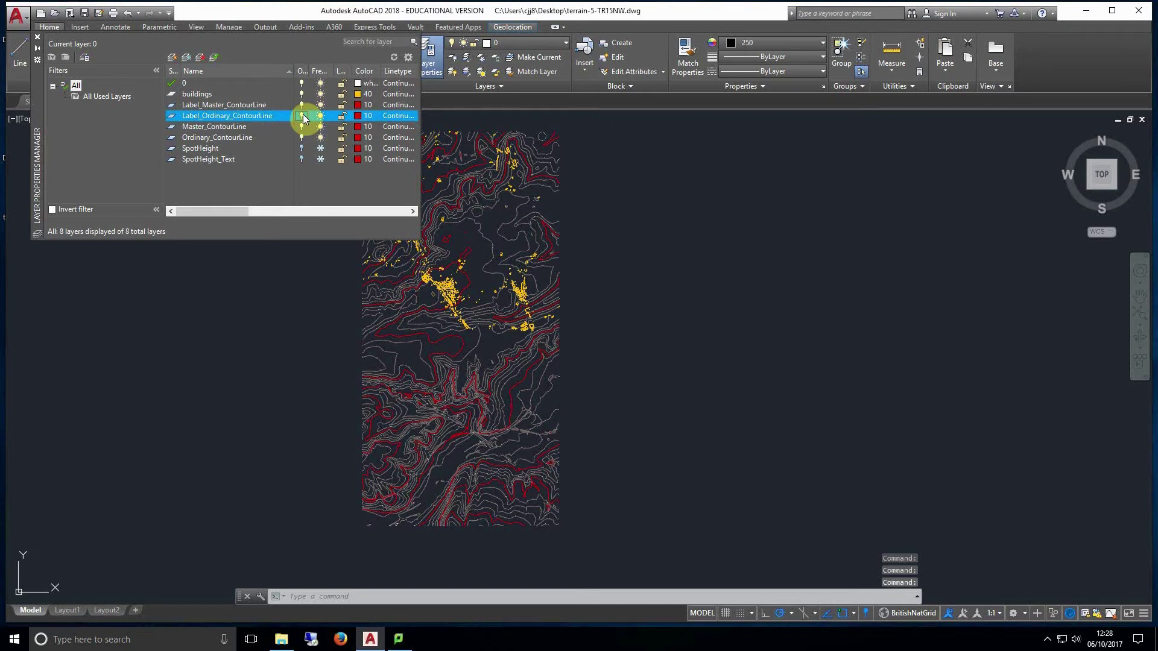
pyautogui.click(302, 104)
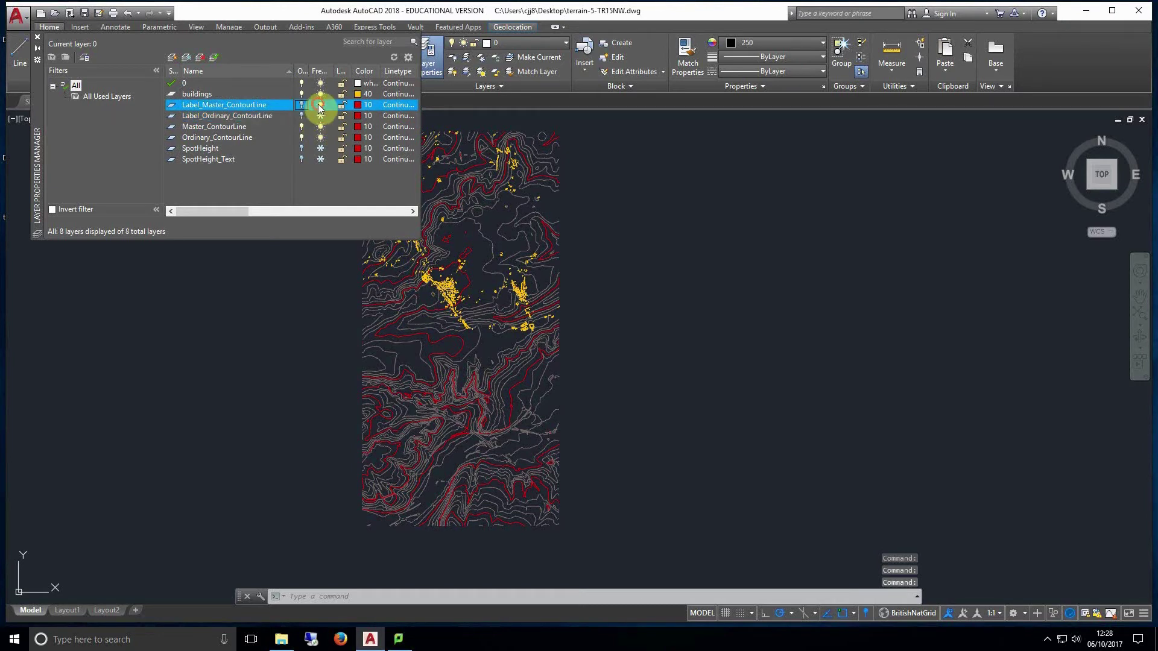
pyautogui.click(319, 106)
pyautogui.click(431, 65)
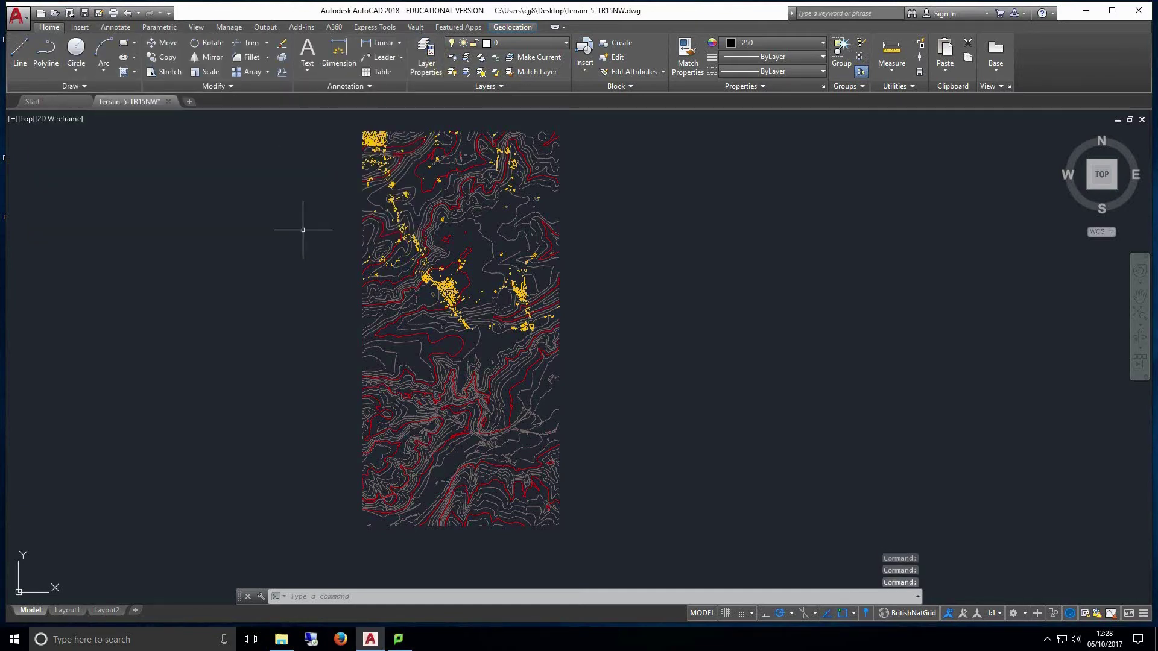
# Save a copy of the drawing to the desktop as terrain-5-TR15NW2007.dwg in AutoCAD 2007/LT2007 format
pyautogui.click(24, 23)
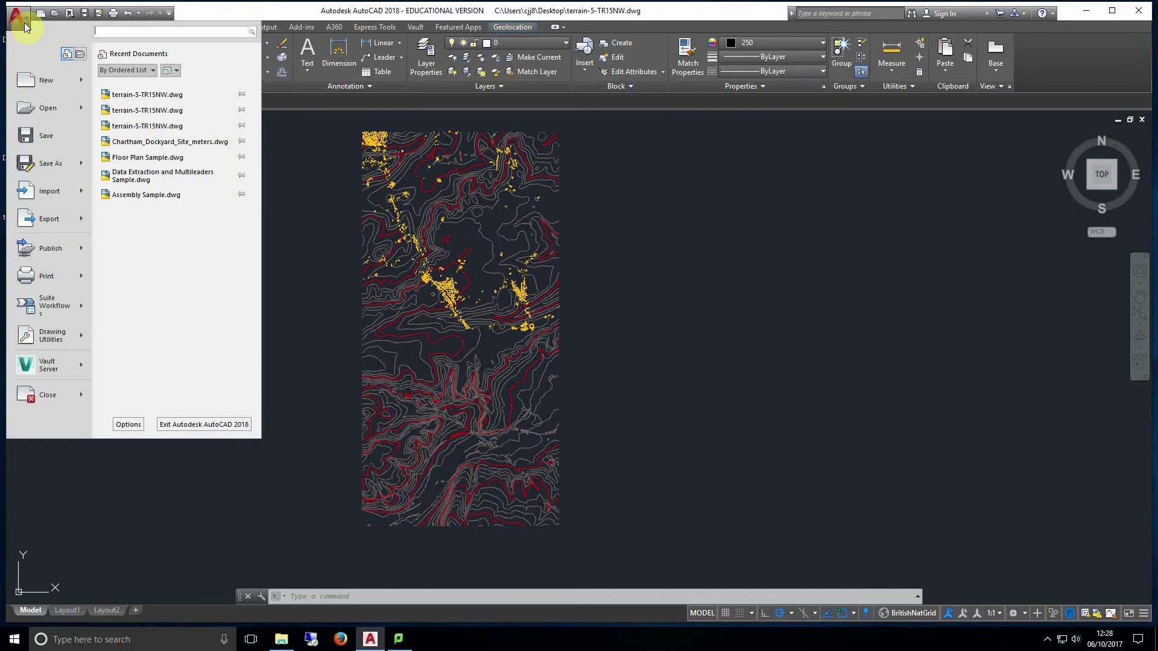
pyautogui.click(61, 162)
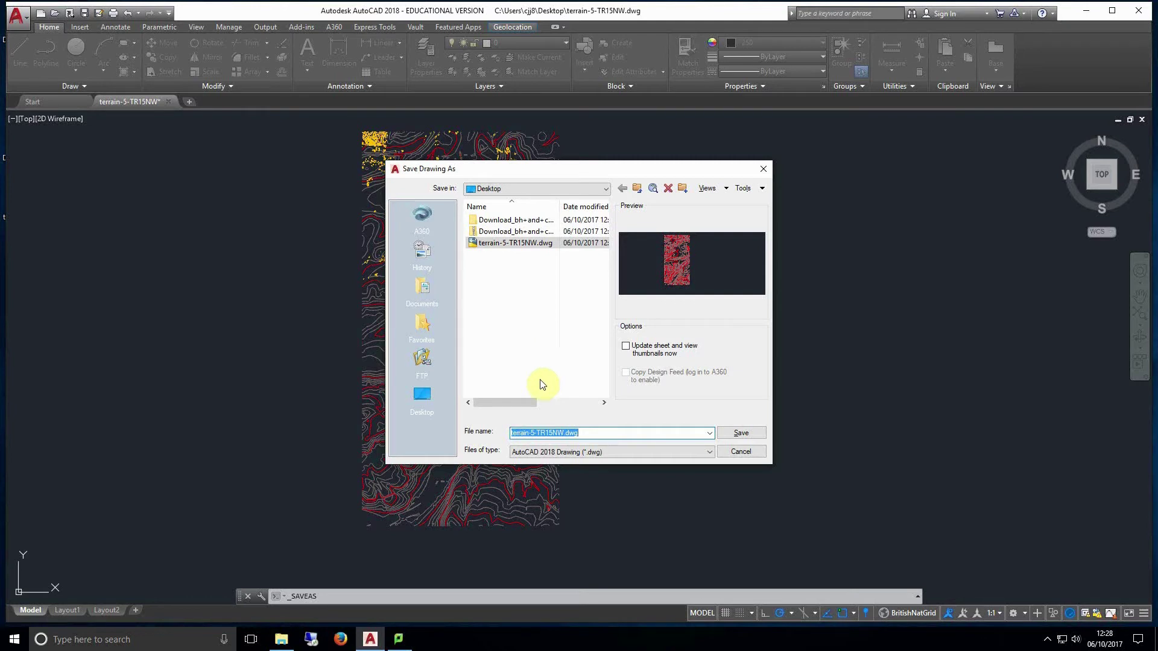
pyautogui.click(606, 451)
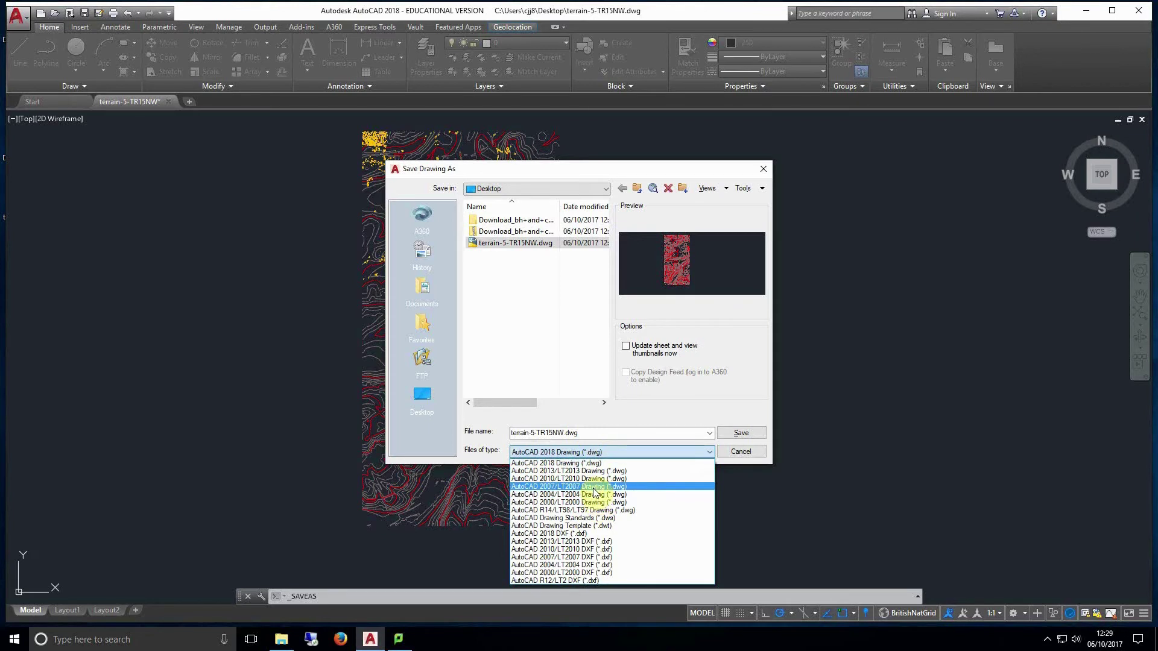
pyautogui.click(594, 489)
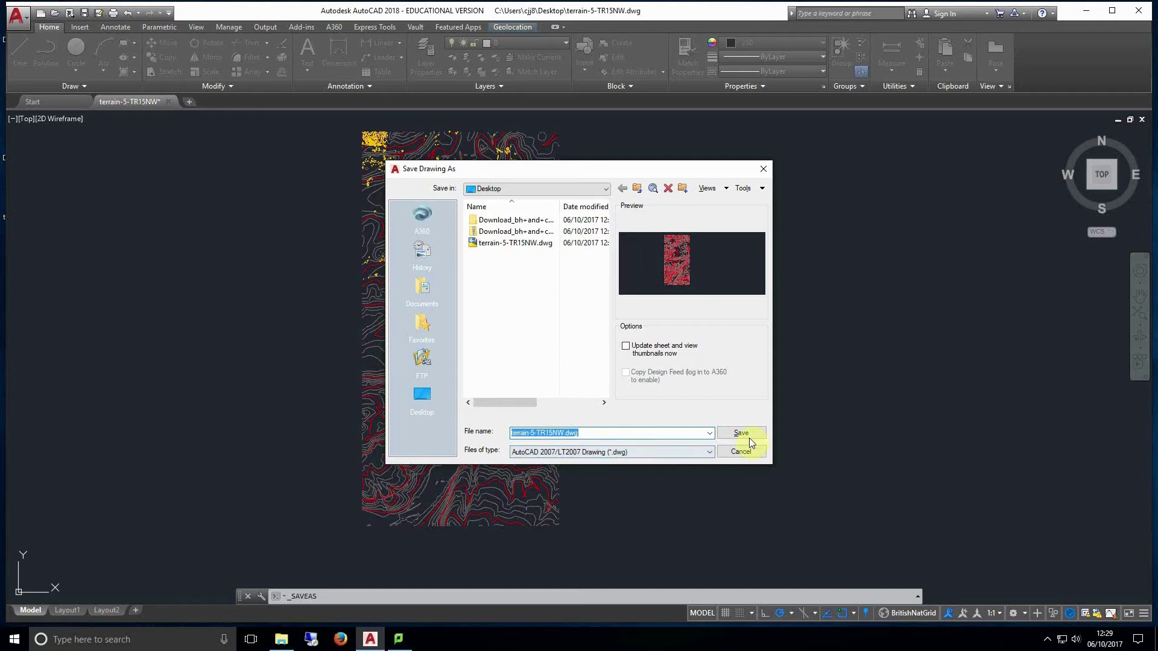
pyautogui.click(566, 434)
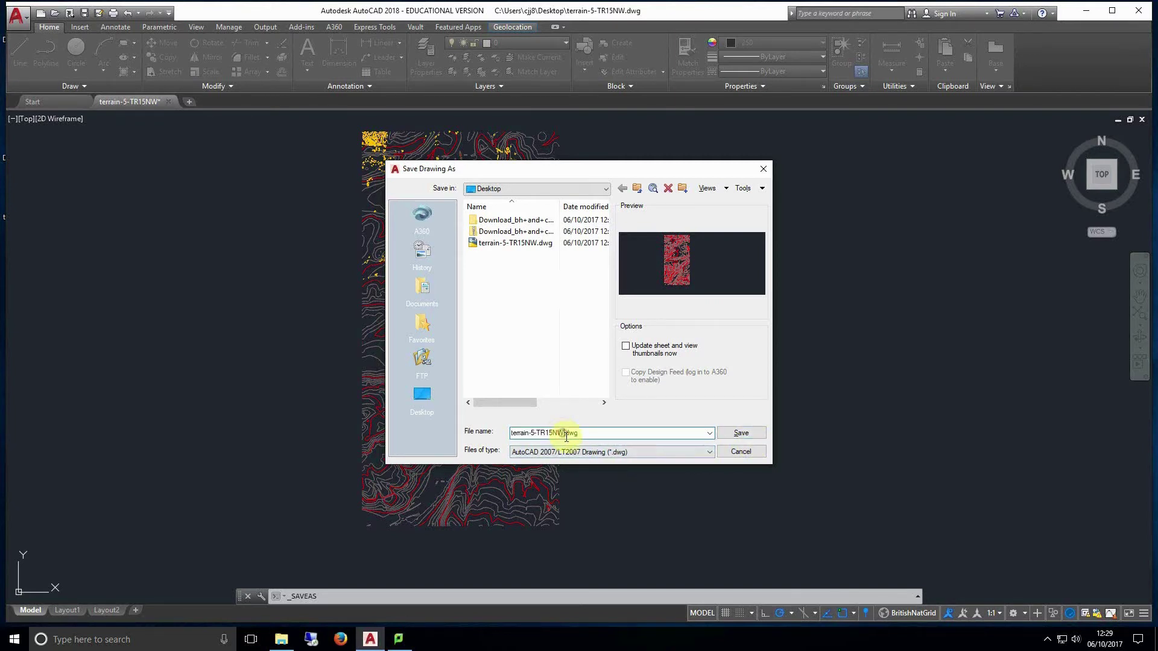
pyautogui.write('200')
pyautogui.click(742, 434)
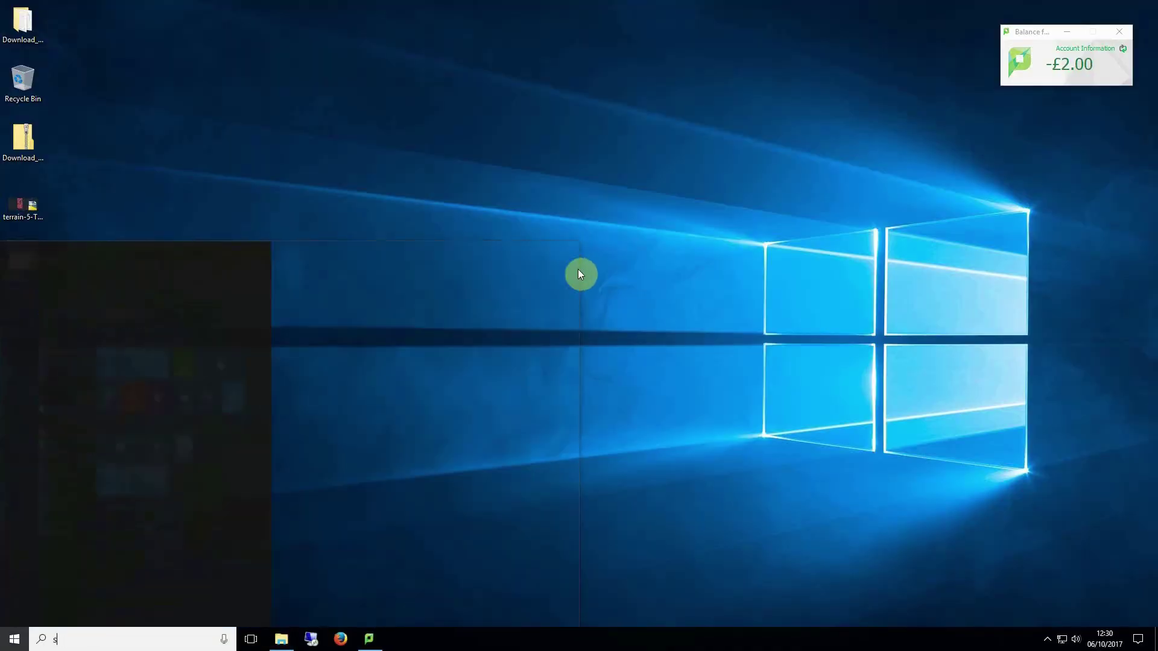
# Launch SketchUp Pro 2017 and start a new model with the Urban Planning - Meters template
pyautogui.write('ketch')
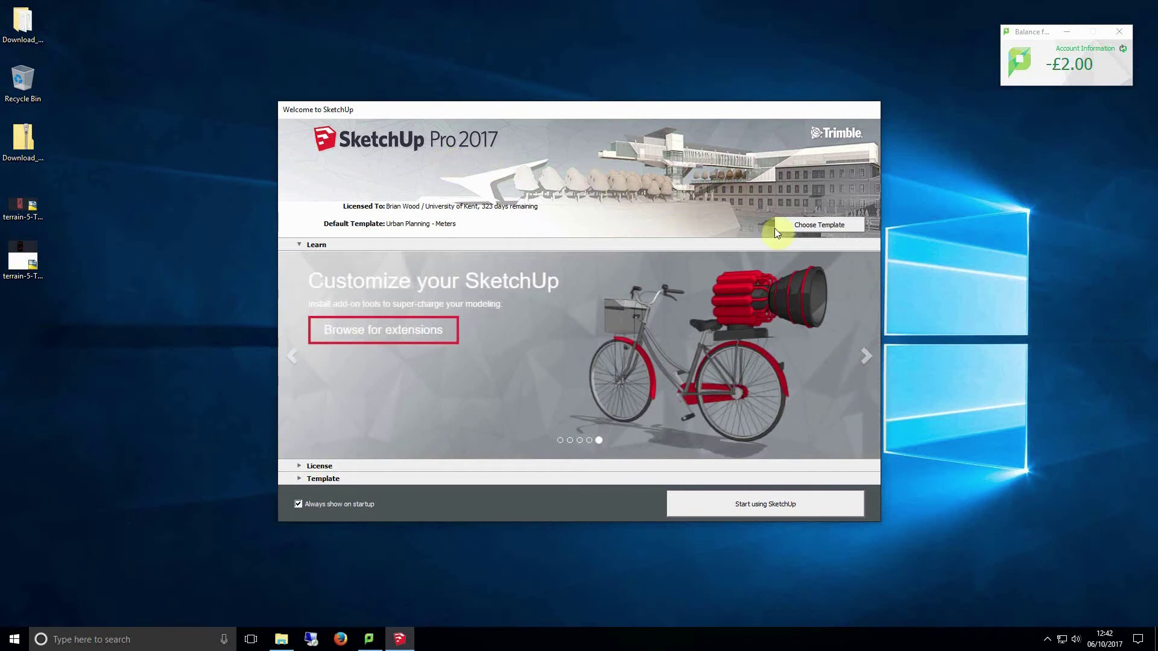
pyautogui.click(818, 228)
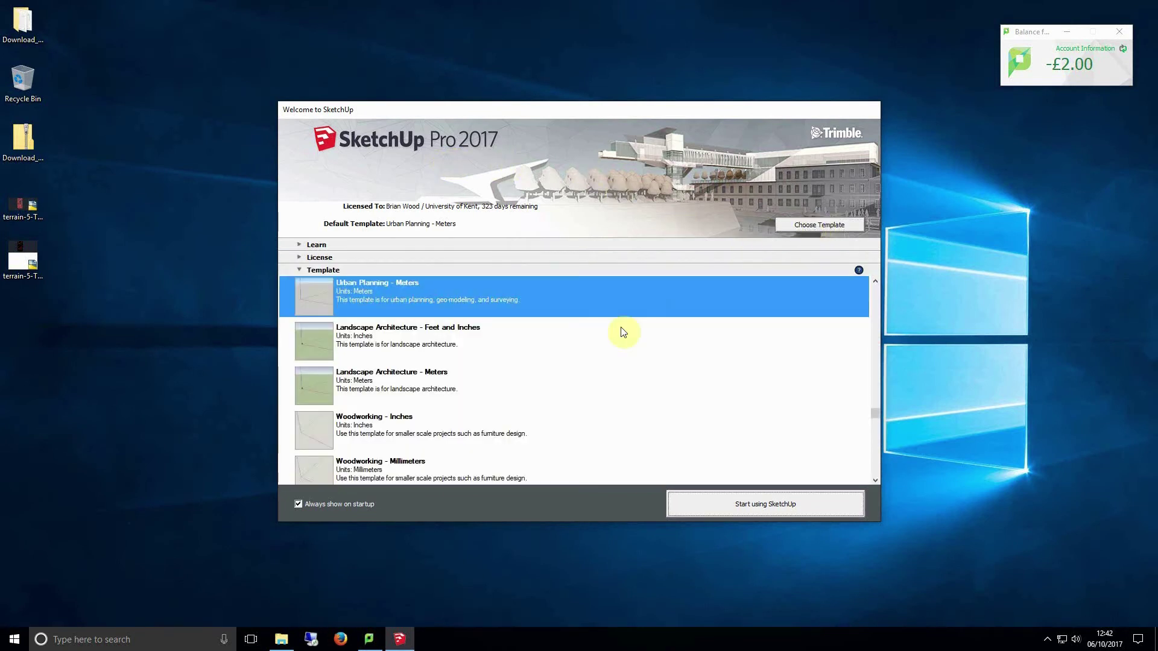
pyautogui.scroll(2, 483, 350)
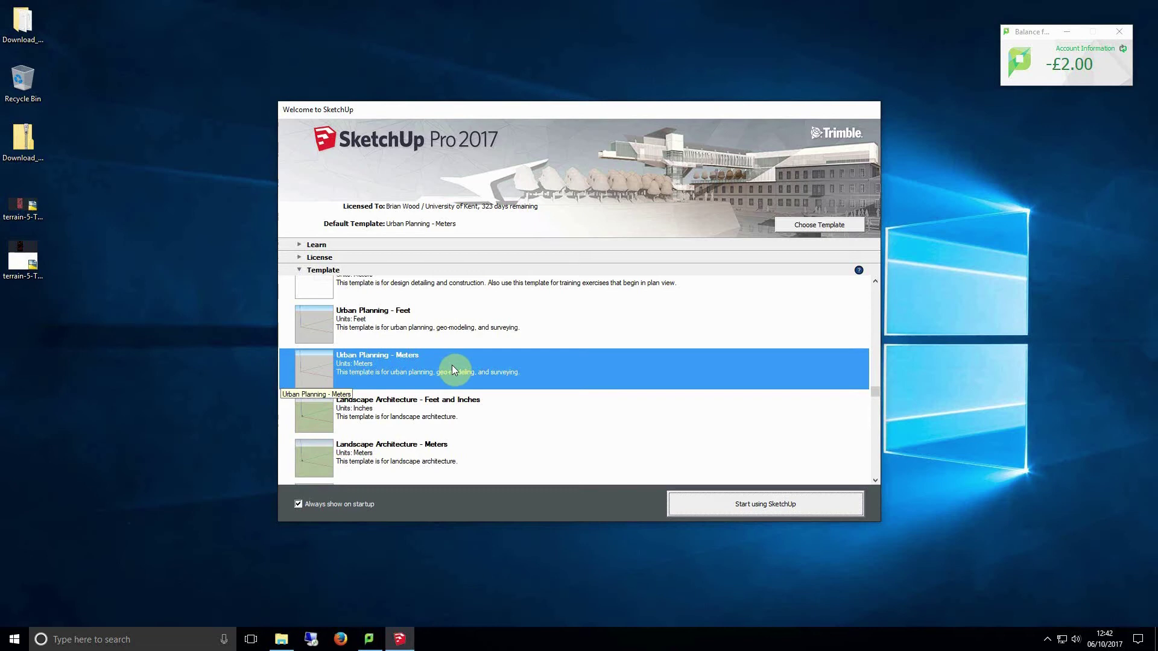
pyautogui.scroll(5, 455, 369)
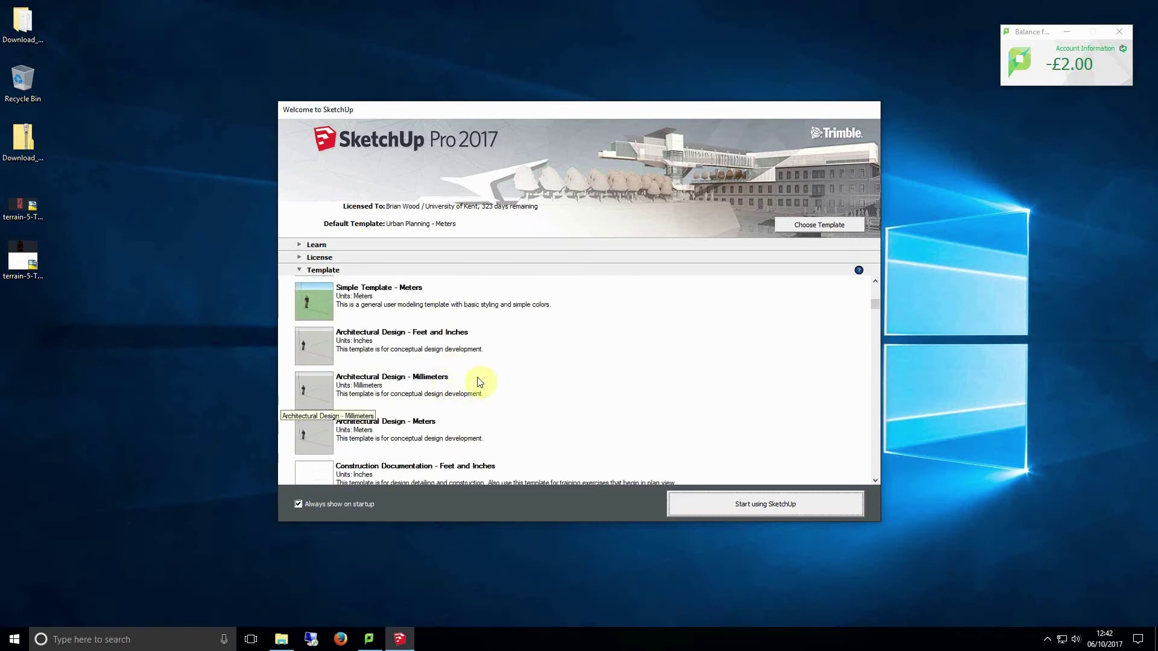
pyautogui.scroll(-4, 471, 381)
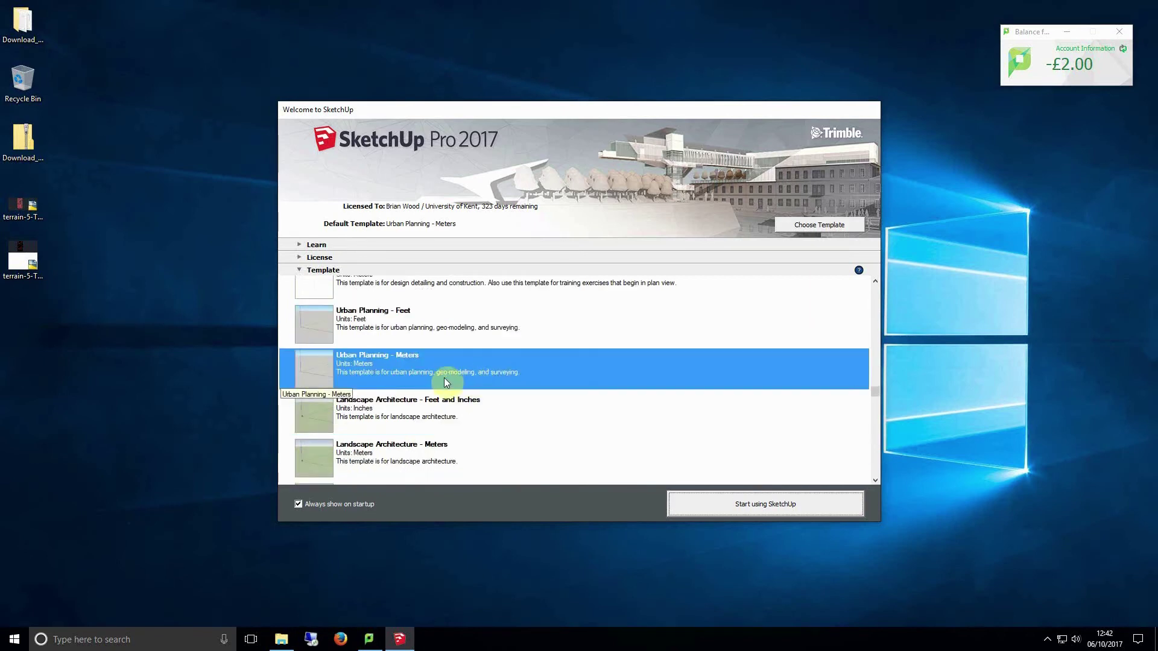
pyautogui.click(719, 501)
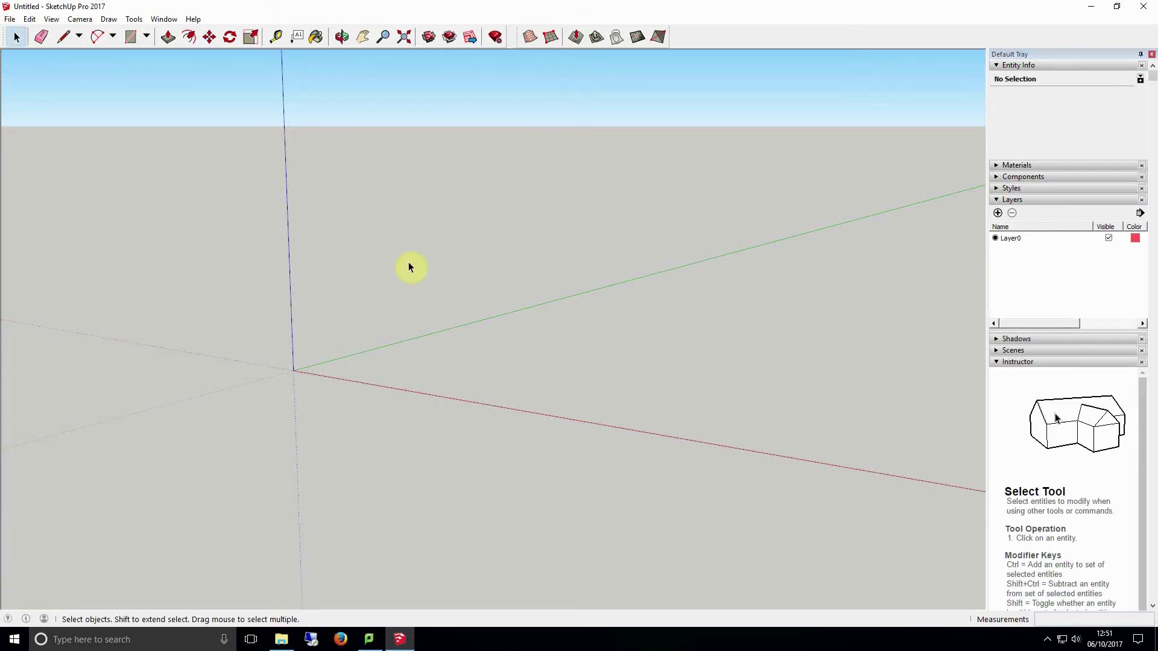
# Import terrain-5-TR15NW2007.dwg from the desktop with units set to Meters and without preserving the drawing origin
pyautogui.click(10, 19)
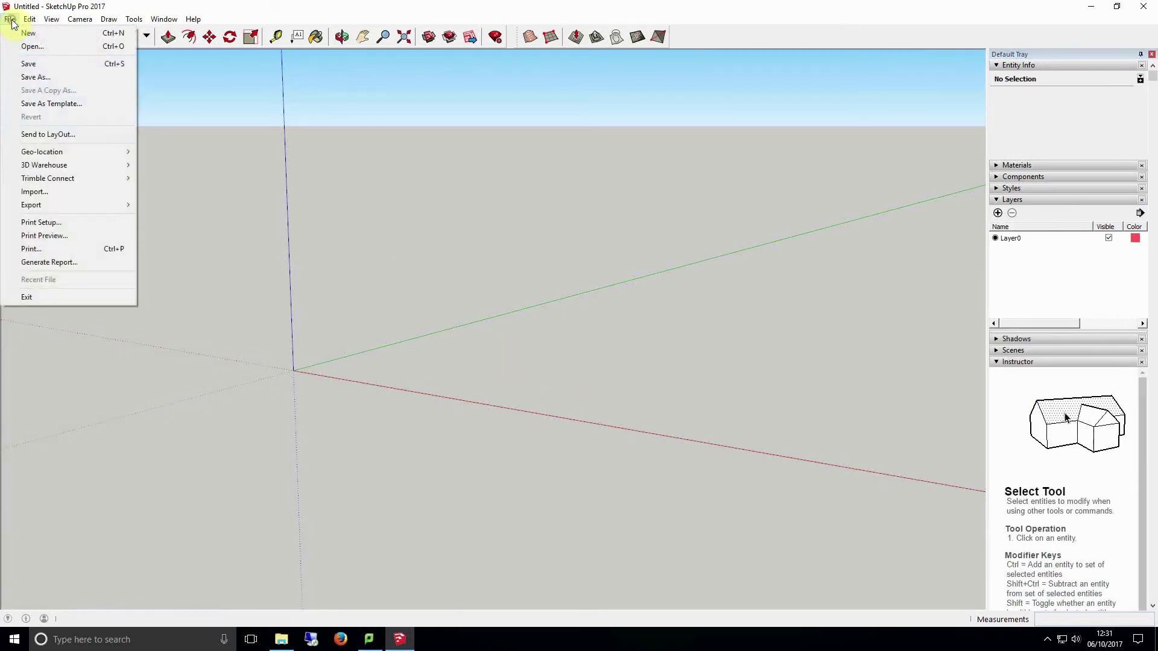
pyautogui.click(114, 197)
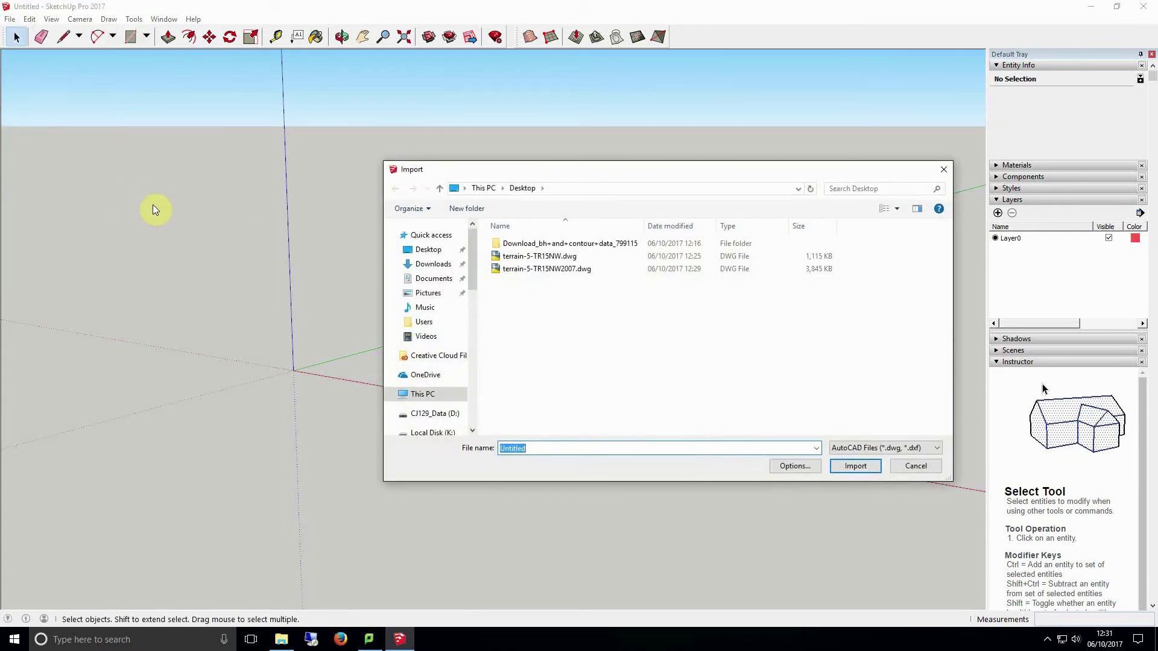
pyautogui.click(547, 270)
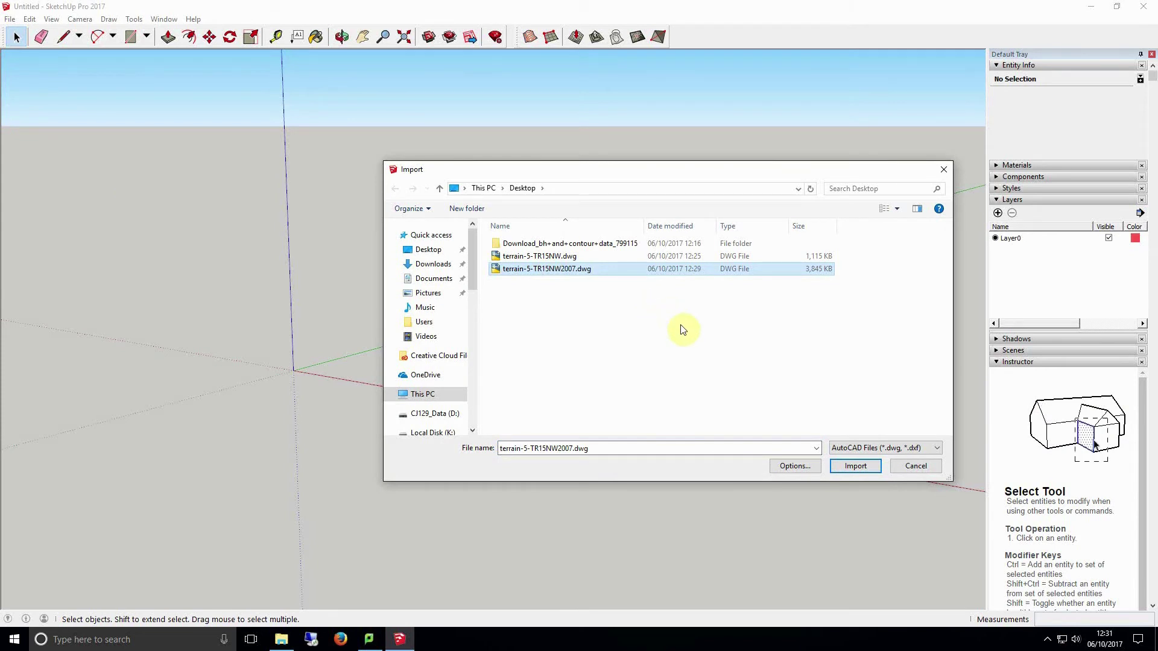
pyautogui.click(784, 469)
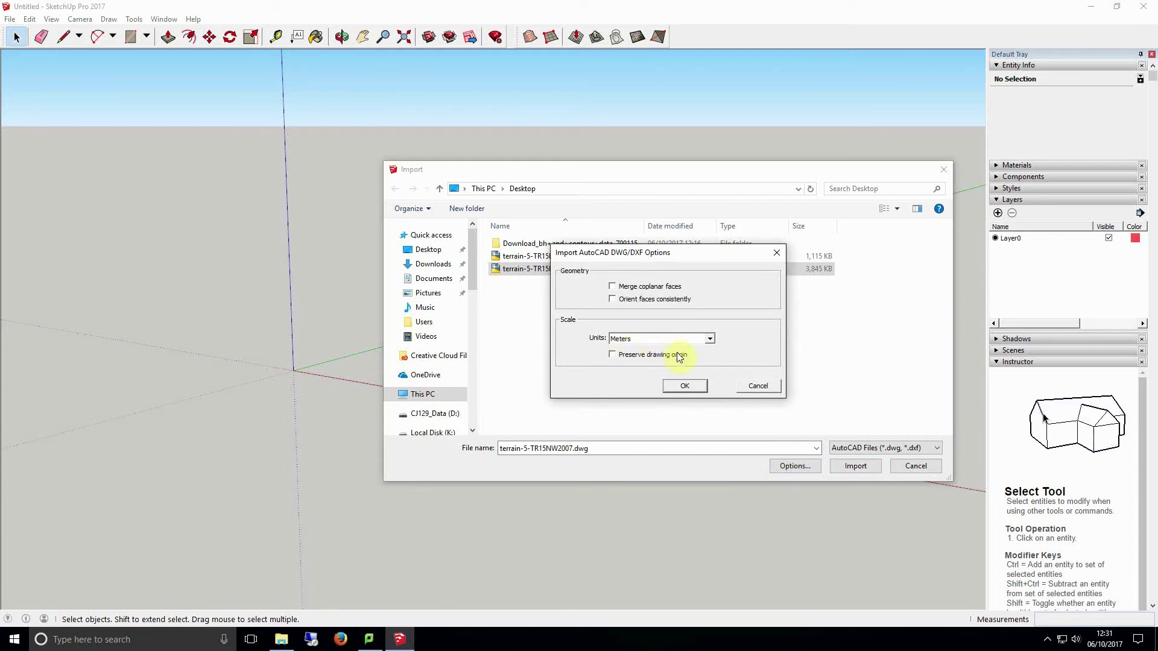
pyautogui.click(685, 386)
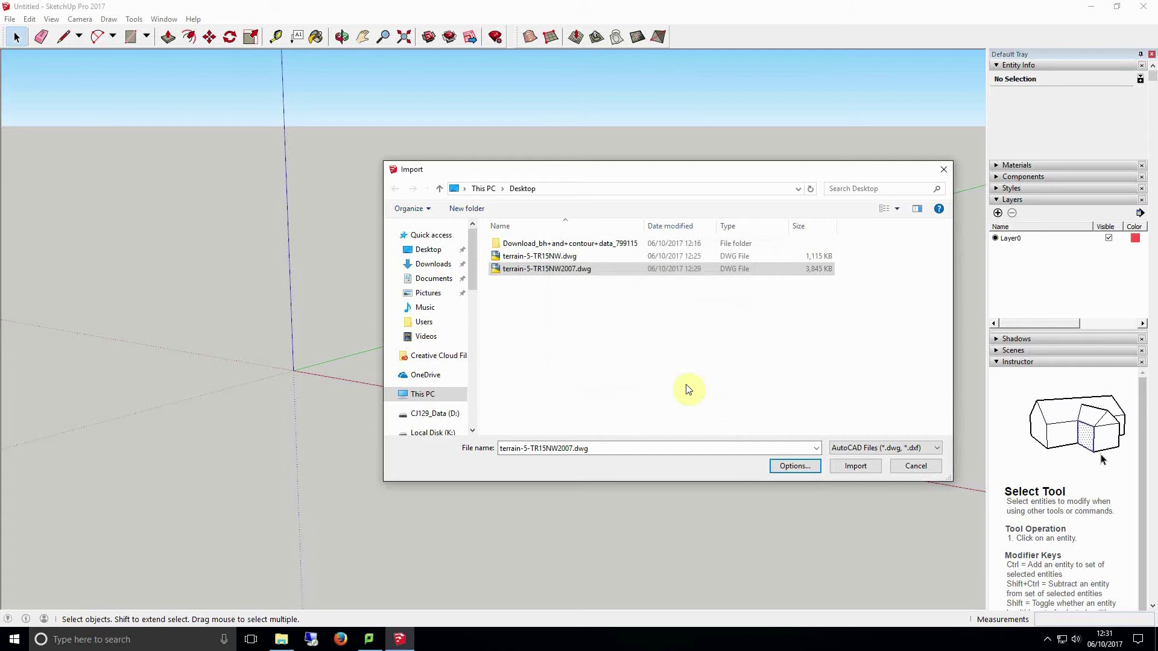
pyautogui.click(862, 469)
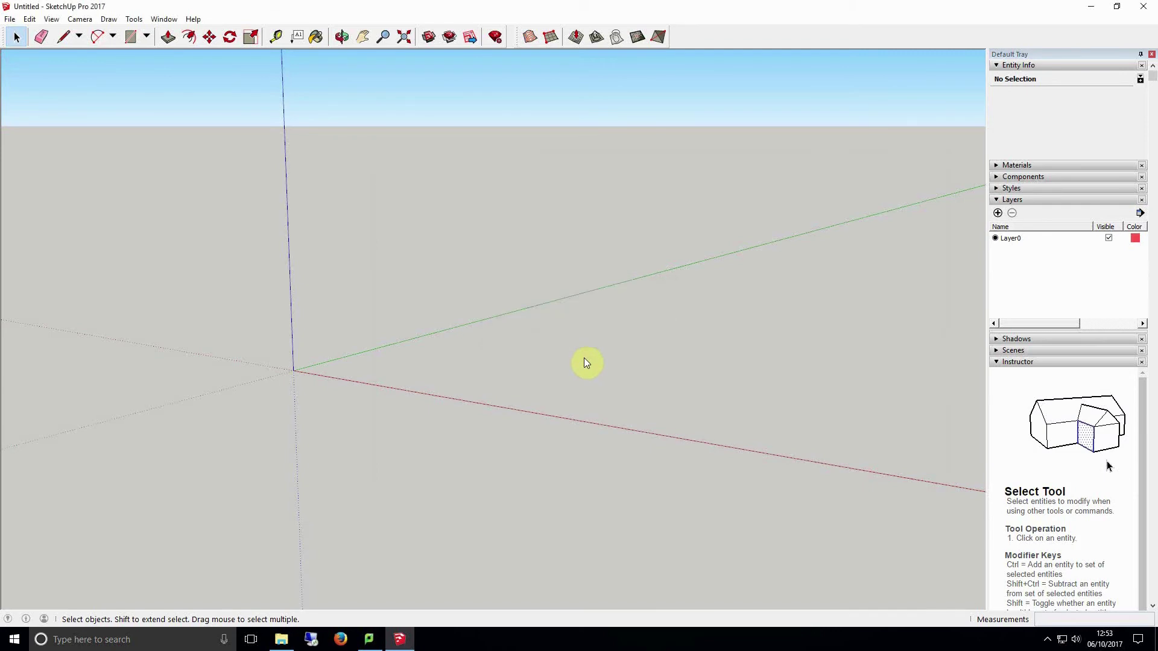
pyautogui.click(642, 407)
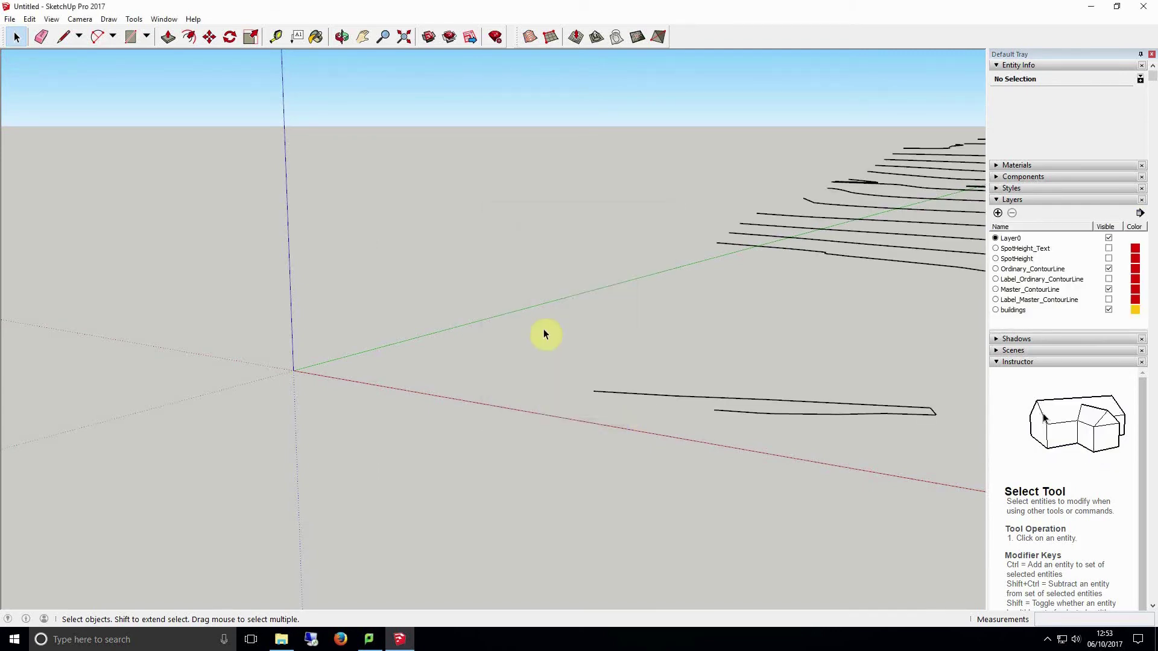
# Check from above how the imported contours are grouped by selecting the southeastern corner of the lower tile, followed by the upper tile
pyautogui.scroll(-5, 518, 313)
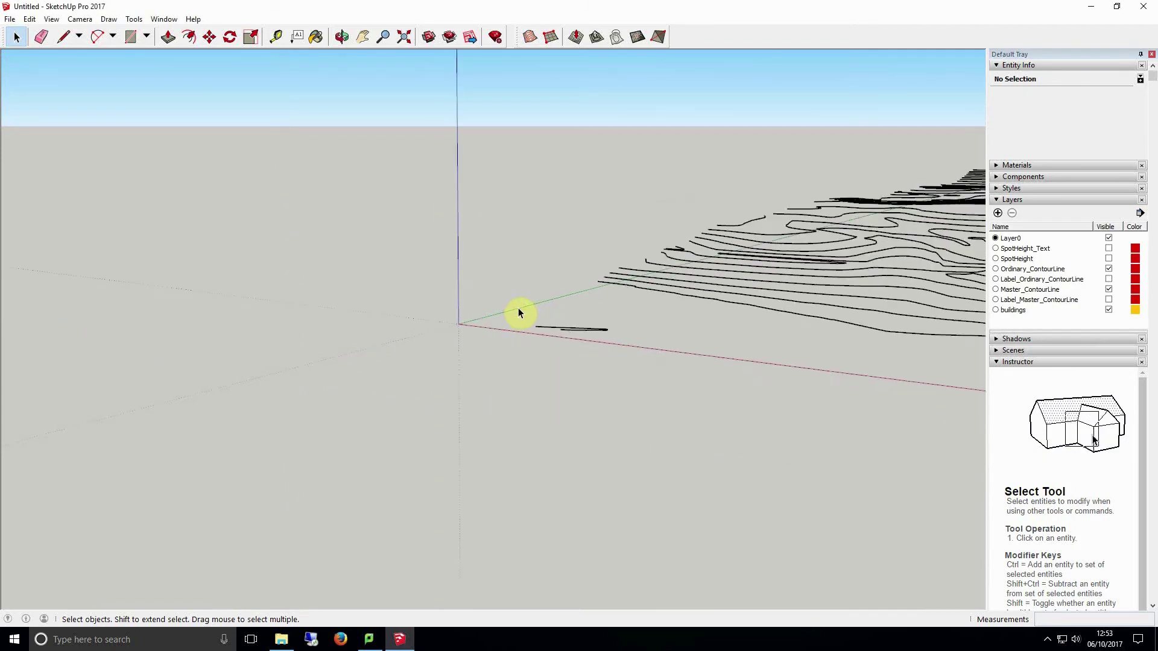
pyautogui.keyDown('shift'); pyautogui.moveTo(519, 313); pyautogui.dragTo(573, 541, button='middle'); pyautogui.keyUp('shift')
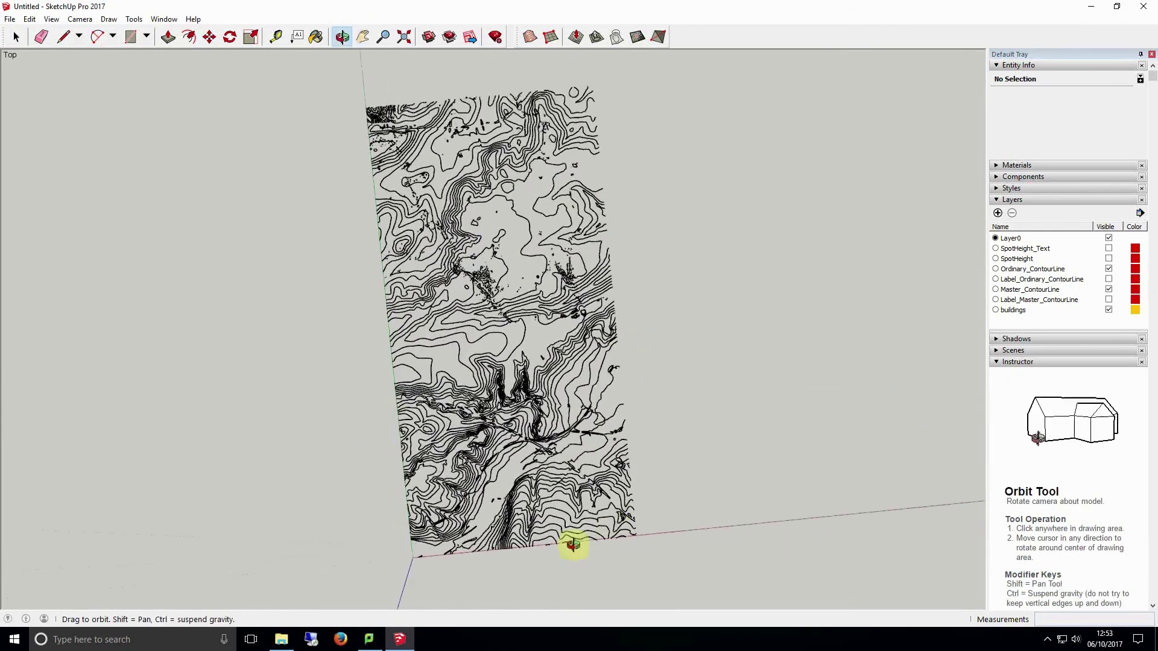
pyautogui.press('F2')
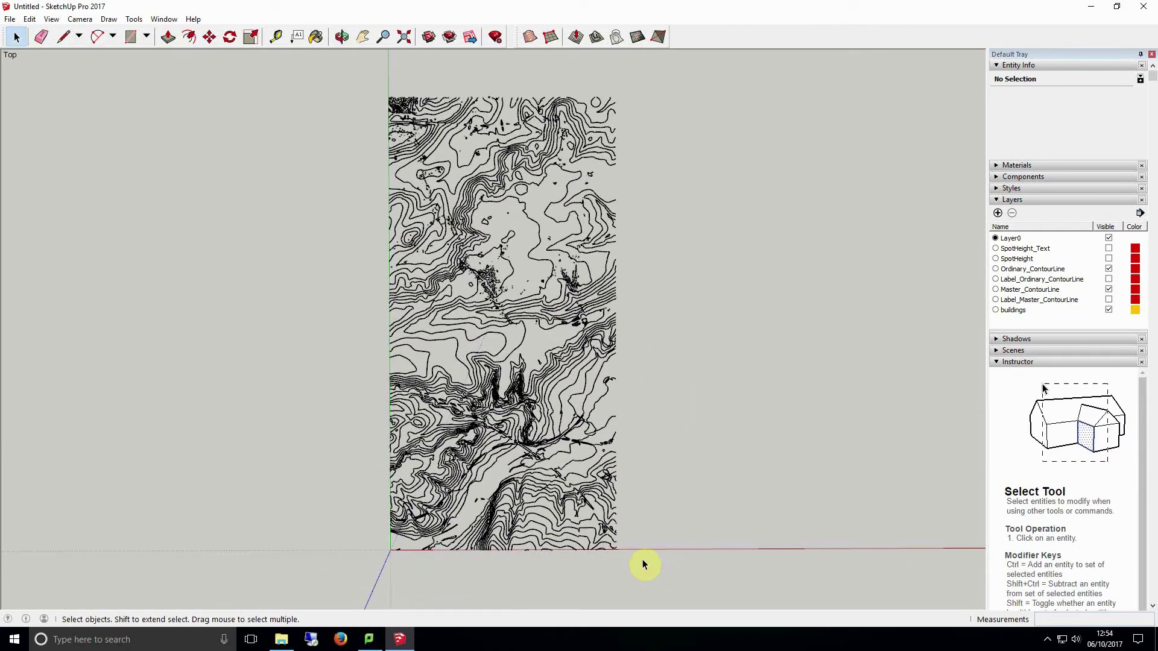
pyautogui.moveTo(644, 564); pyautogui.dragTo(541, 455)
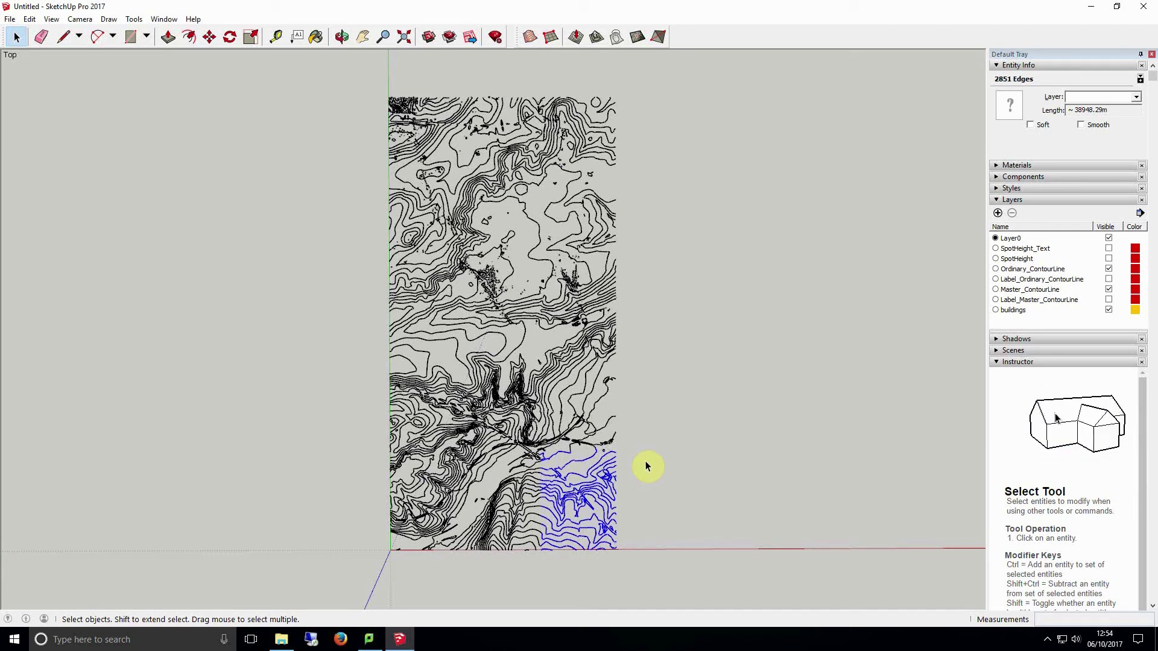
pyautogui.click(665, 439)
pyautogui.moveTo(639, 90); pyautogui.dragTo(519, 198)
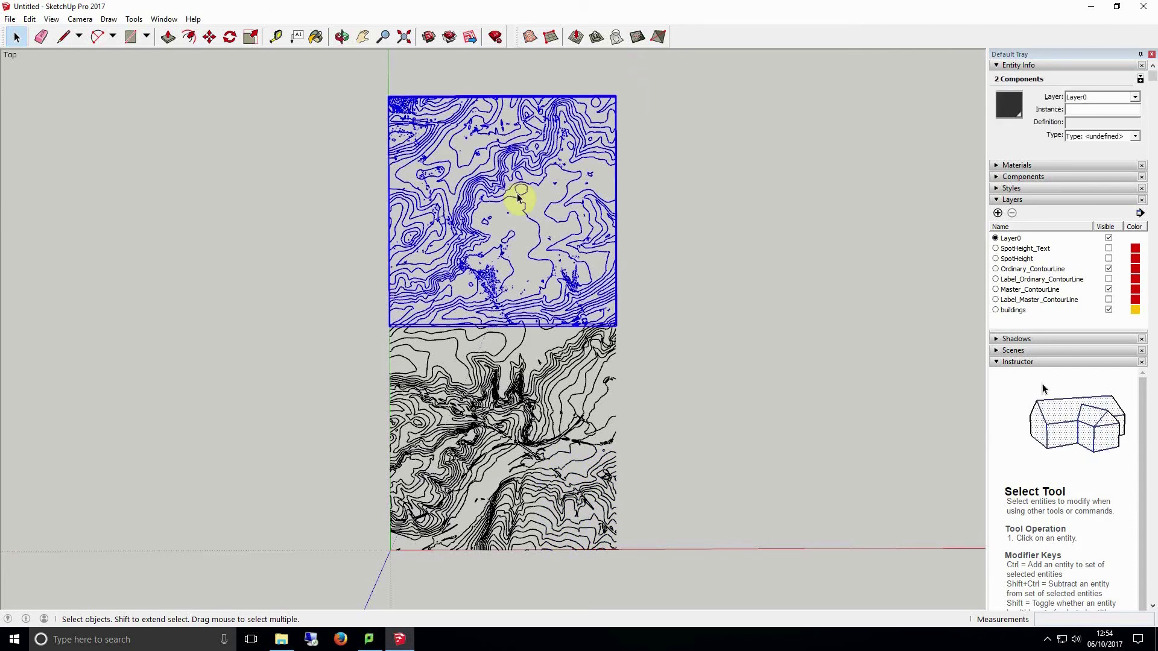
# Hide the buildings layer and explode the upper tile's contour component into loose edges
pyautogui.click(651, 184)
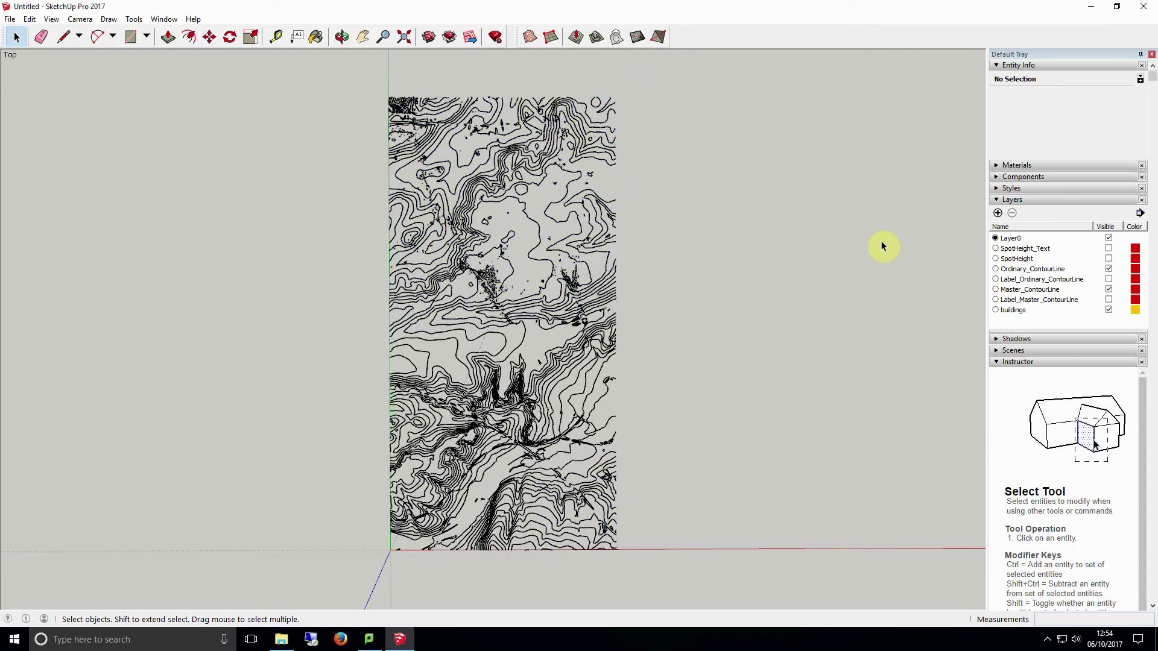
pyautogui.click(1109, 309)
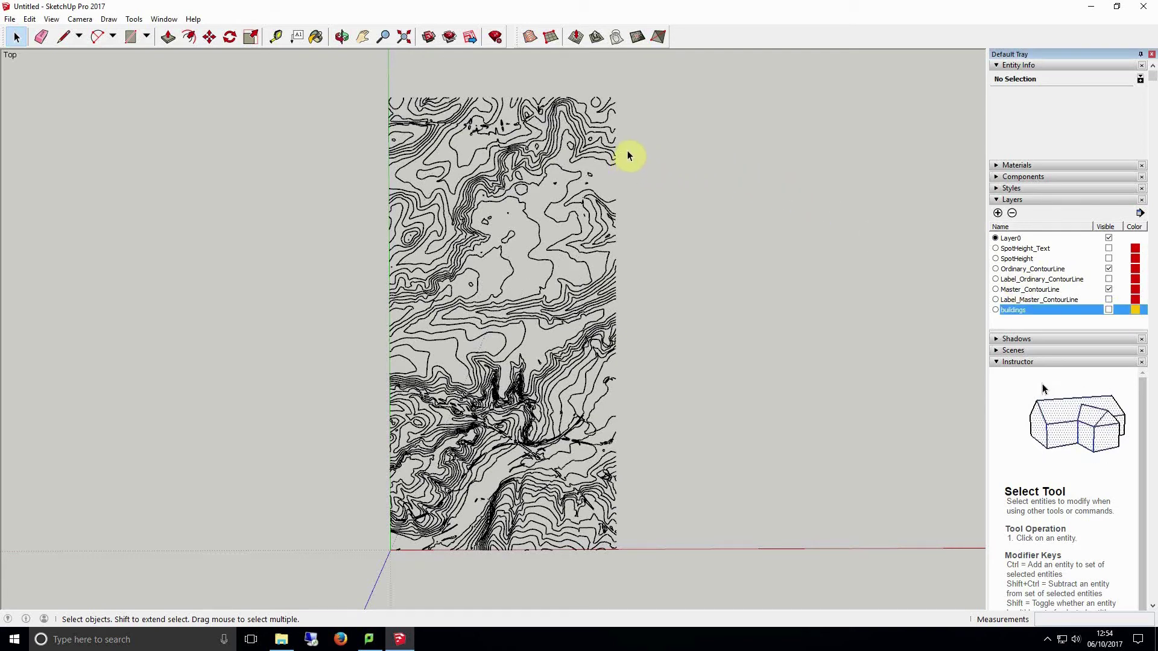
pyautogui.click(527, 152)
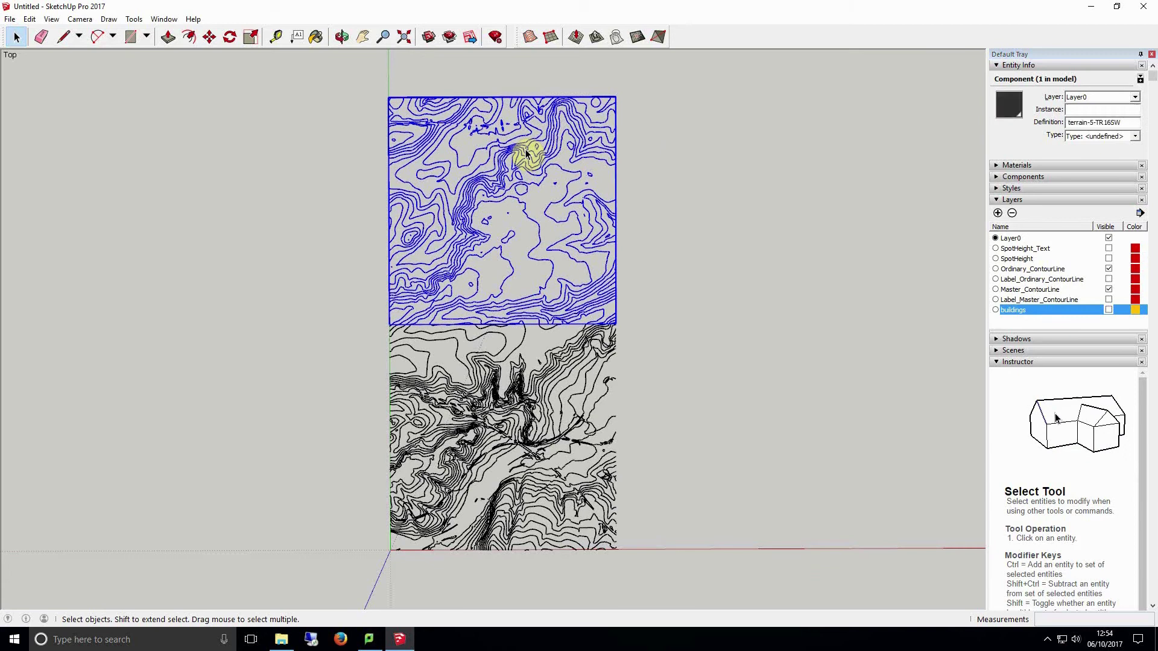
pyautogui.rightClick(526, 153)
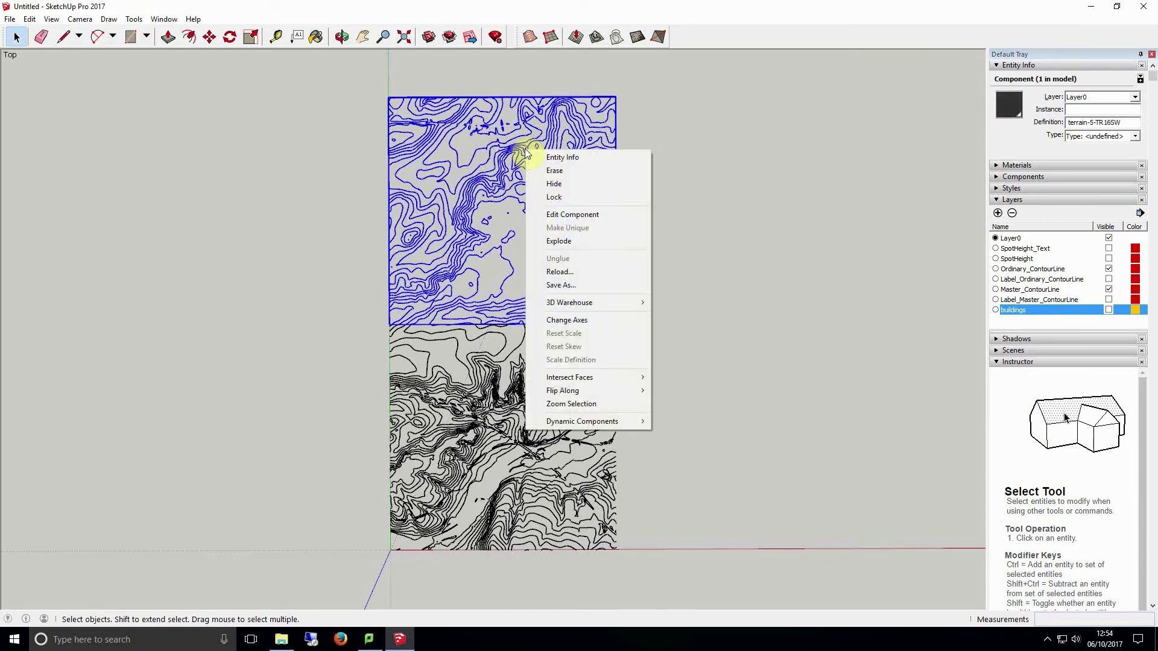
pyautogui.click(567, 240)
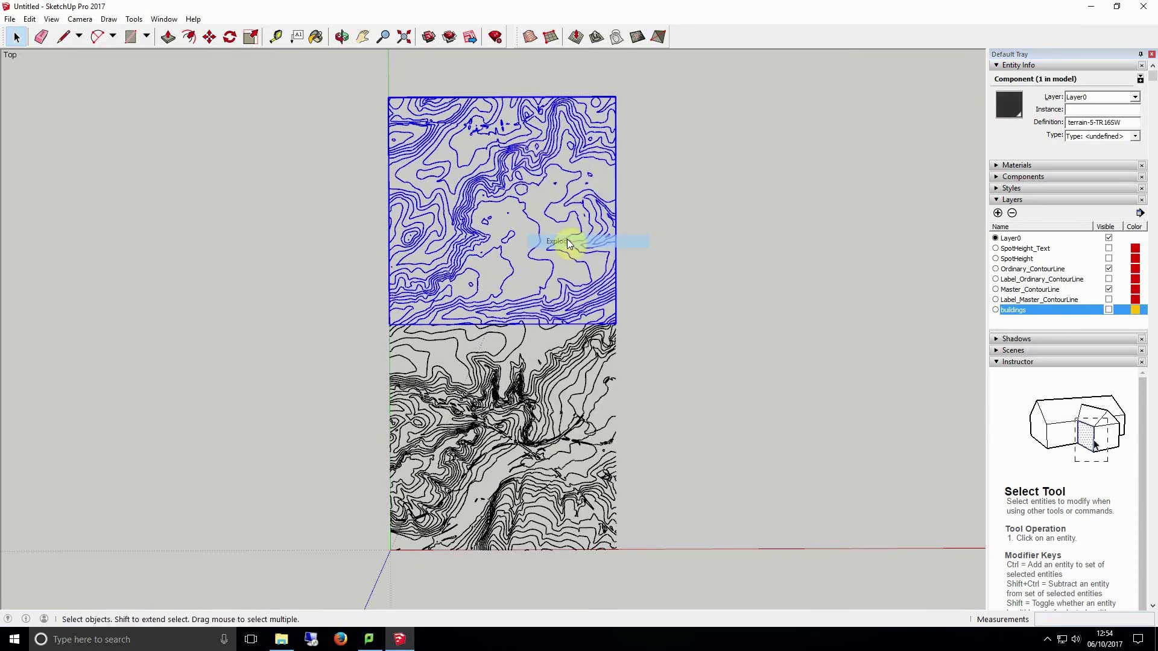
pyautogui.click(666, 241)
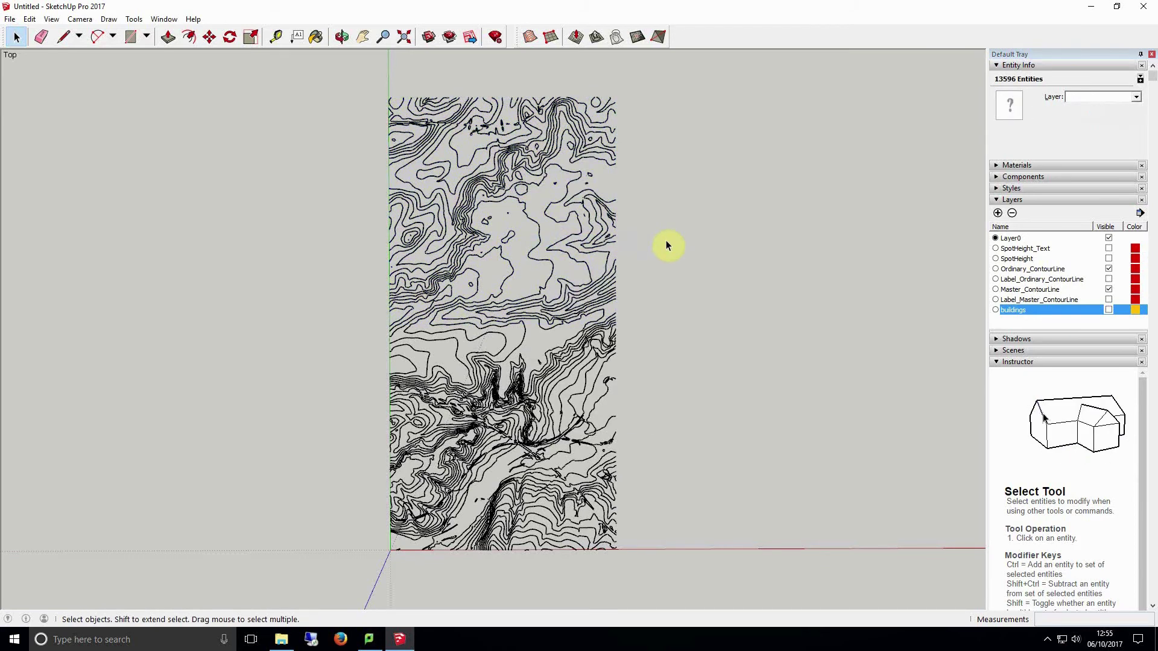
# Select only the contour edges in the northeastern quarter of the upper tile and clear the selection
pyautogui.tripleClick(558, 143)
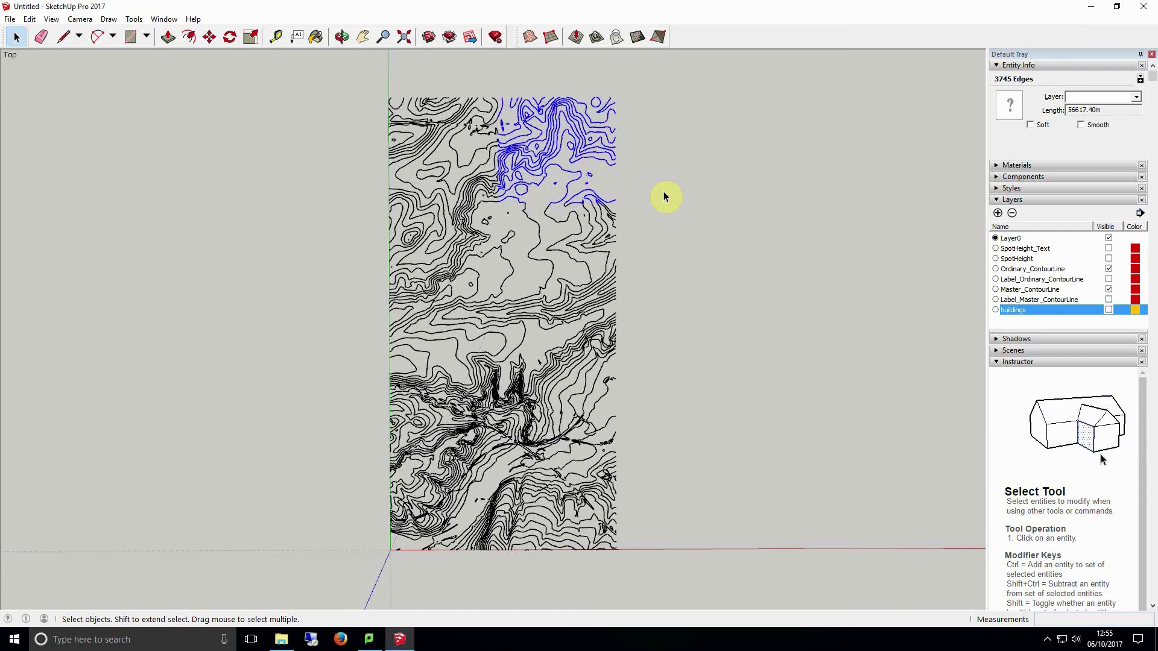
pyautogui.click(664, 192)
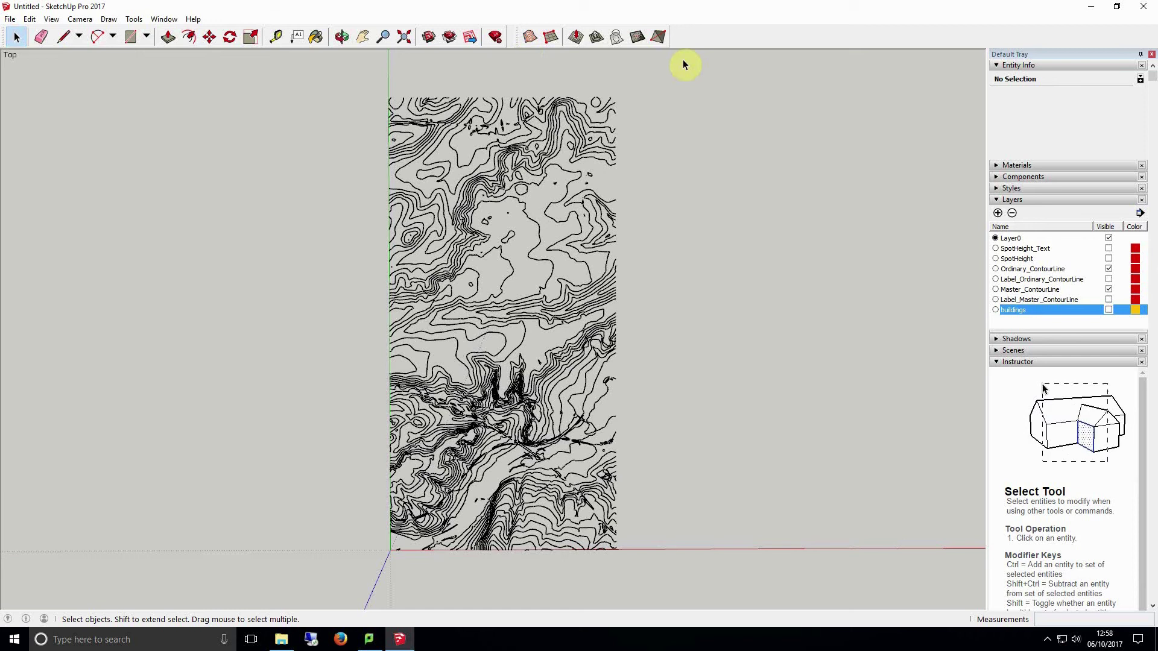
# Turn the Sandbox tool set off and on again
pyautogui.rightClick(763, 35)
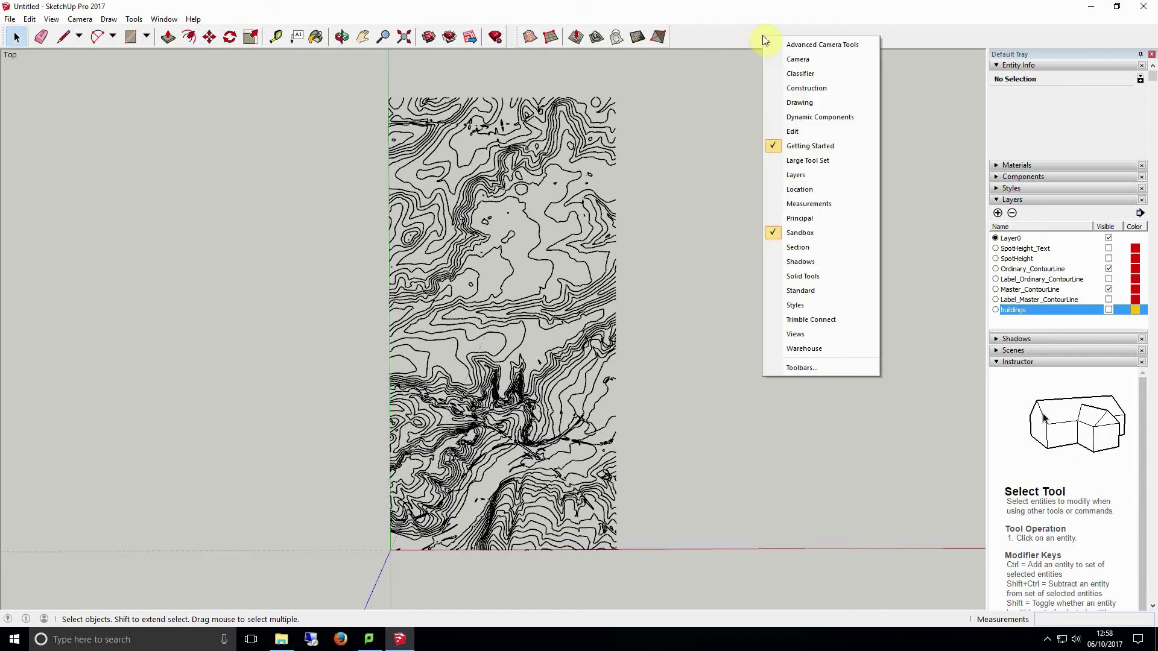
pyautogui.click(824, 235)
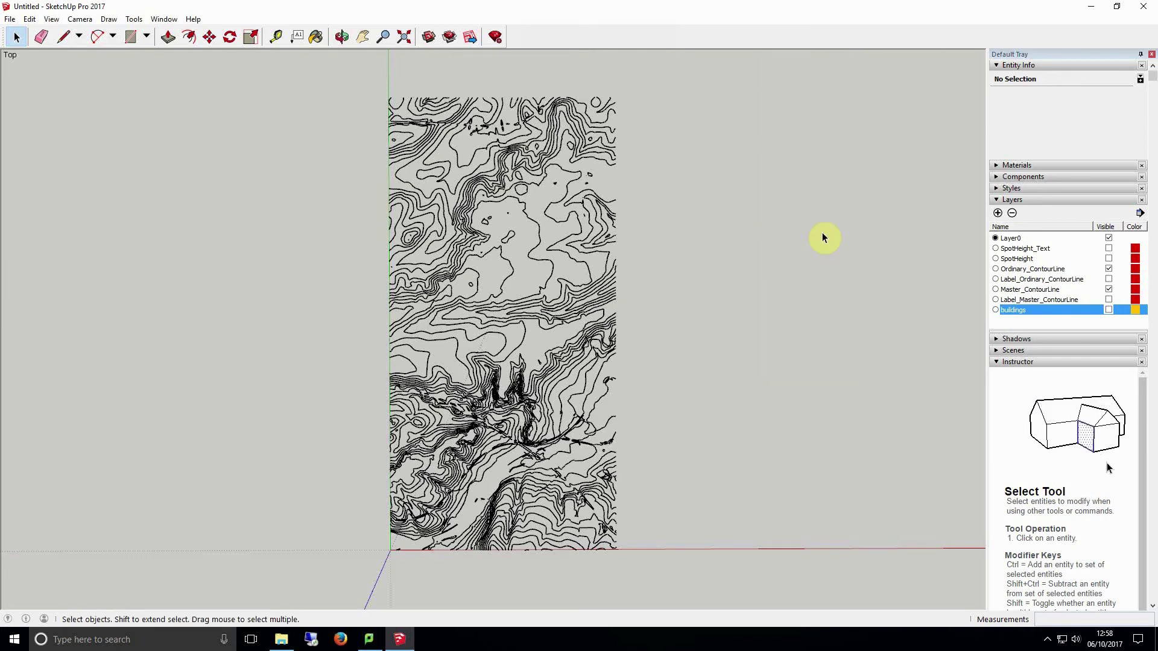
pyautogui.rightClick(761, 40)
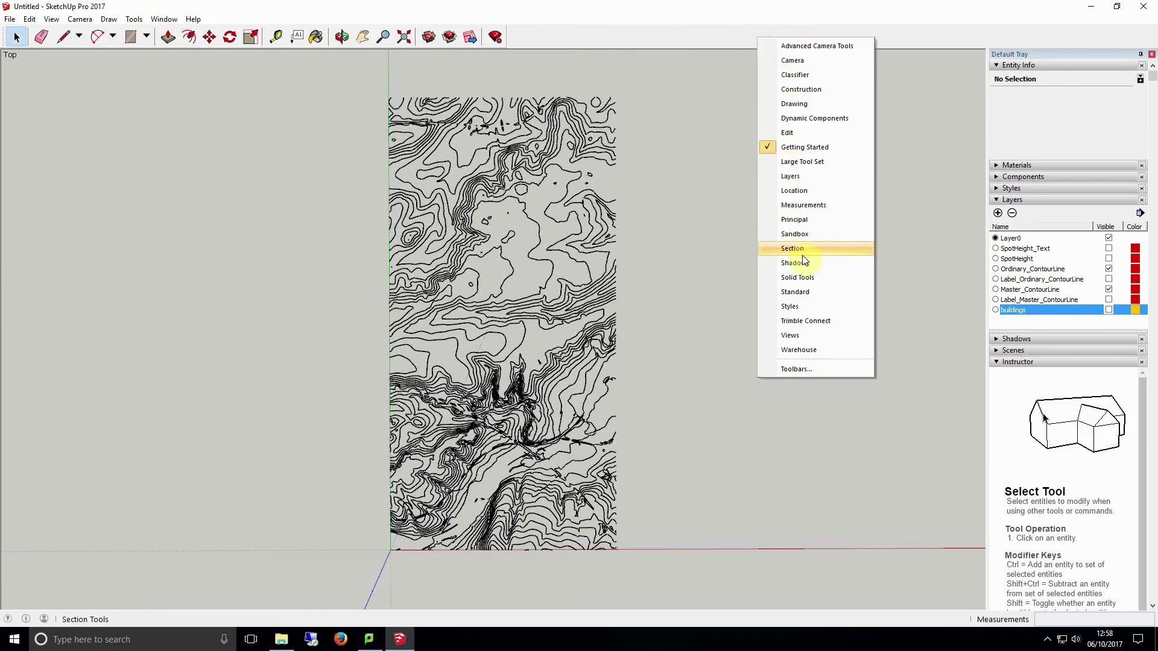
pyautogui.click(804, 234)
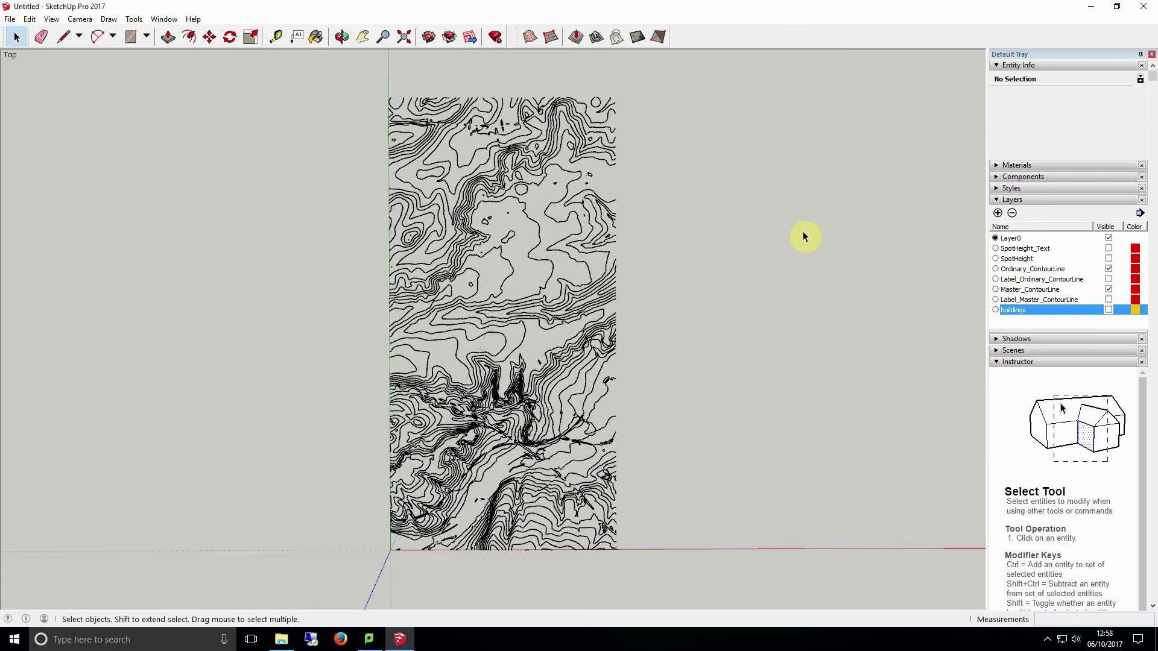
# Select all contour edges of both tiles and generate a terrain surface with Sandbox From Contours
pyautogui.moveTo(649, 75); pyautogui.dragTo(362, 545)
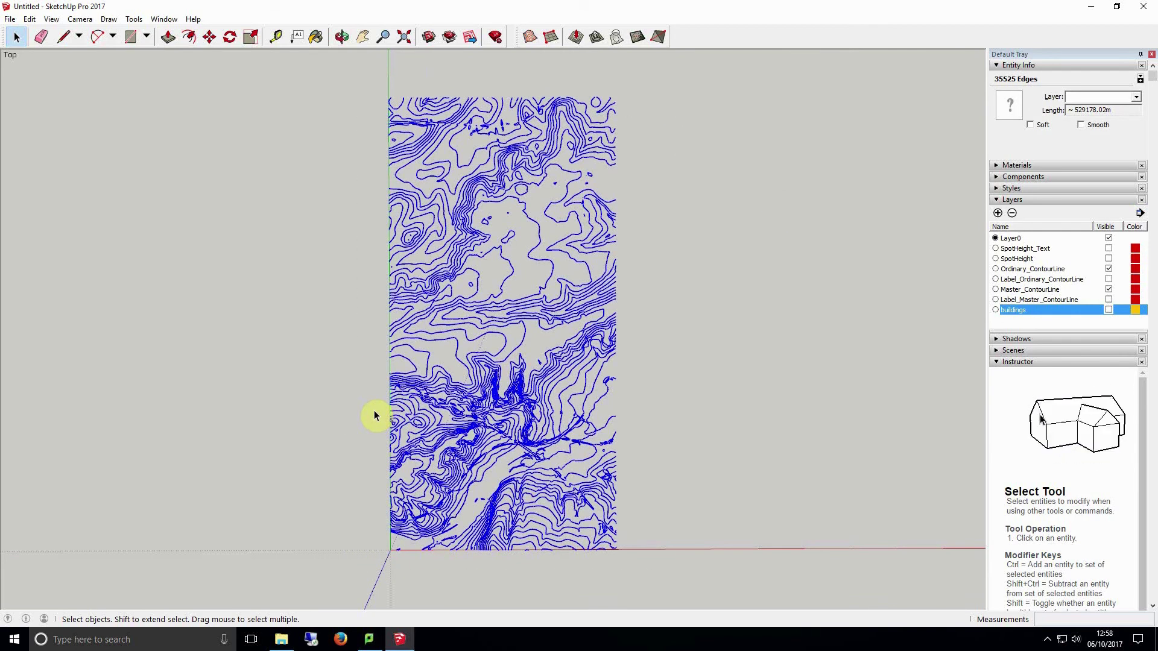
pyautogui.click(535, 37)
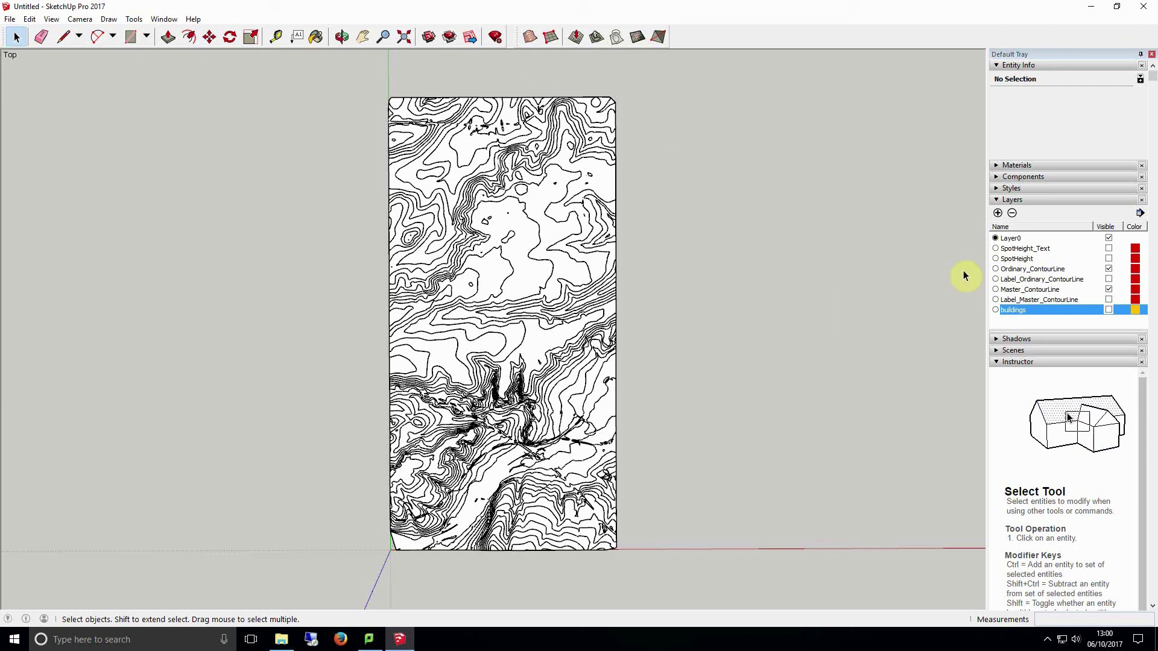
# Hide the Ordinary_ContourLine and Master_ContourLine layers and inspect the bare terrain surface in perspective
pyautogui.click(1109, 268)
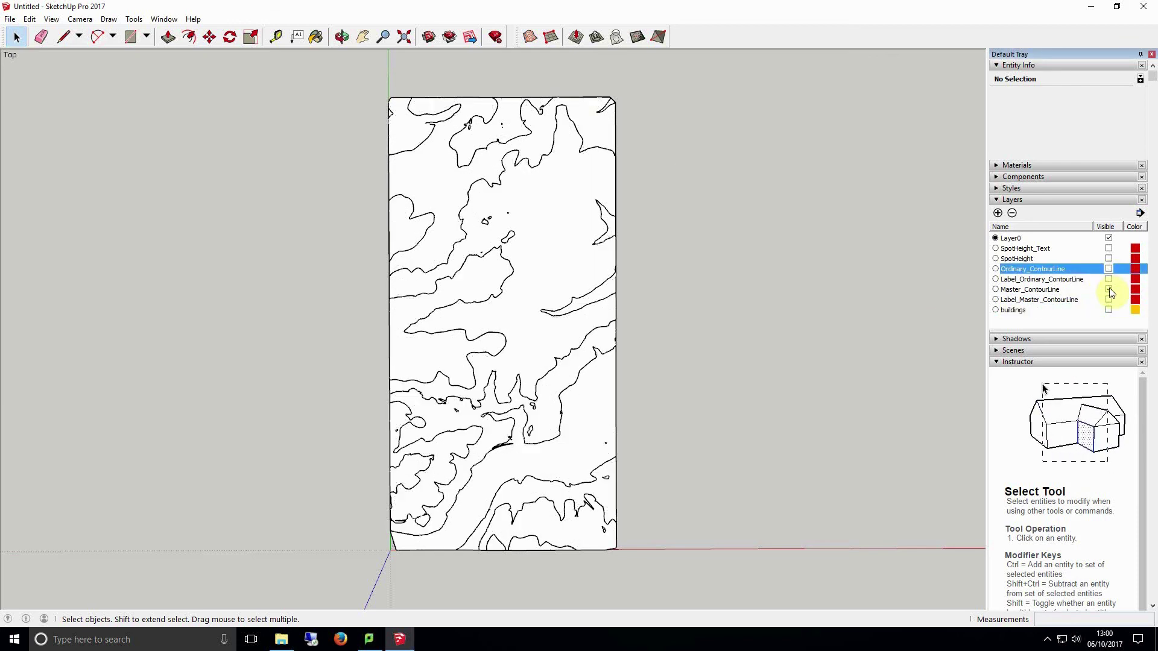
pyautogui.click(1109, 289)
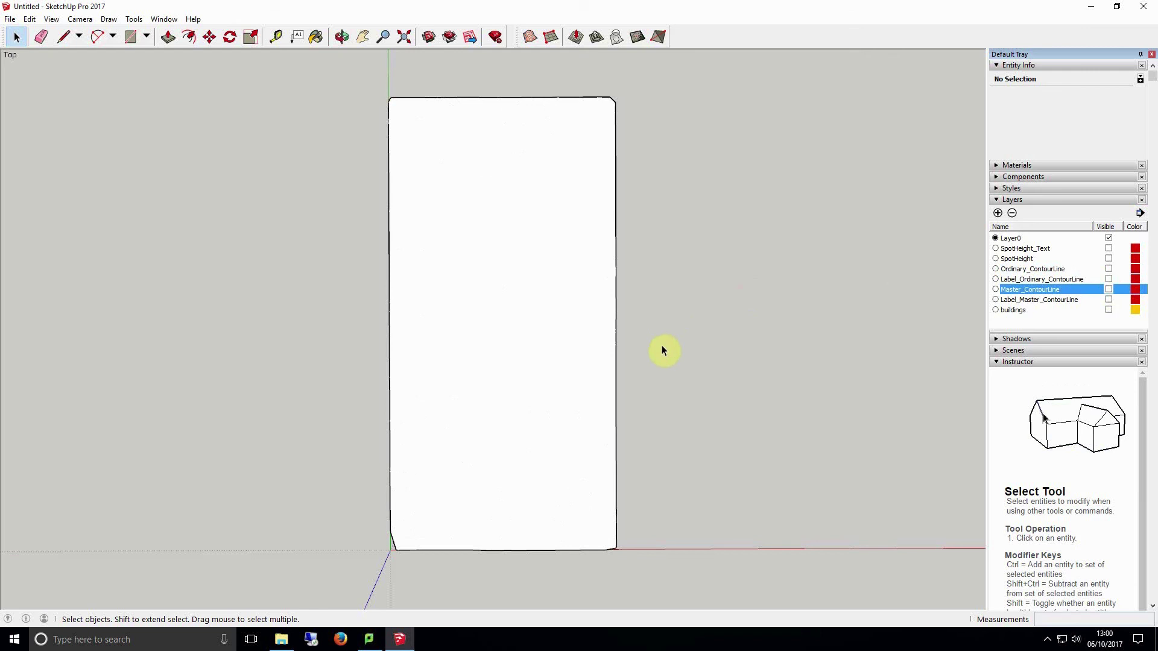
pyautogui.moveTo(661, 350); pyautogui.dragTo(436, 85, button='middle')
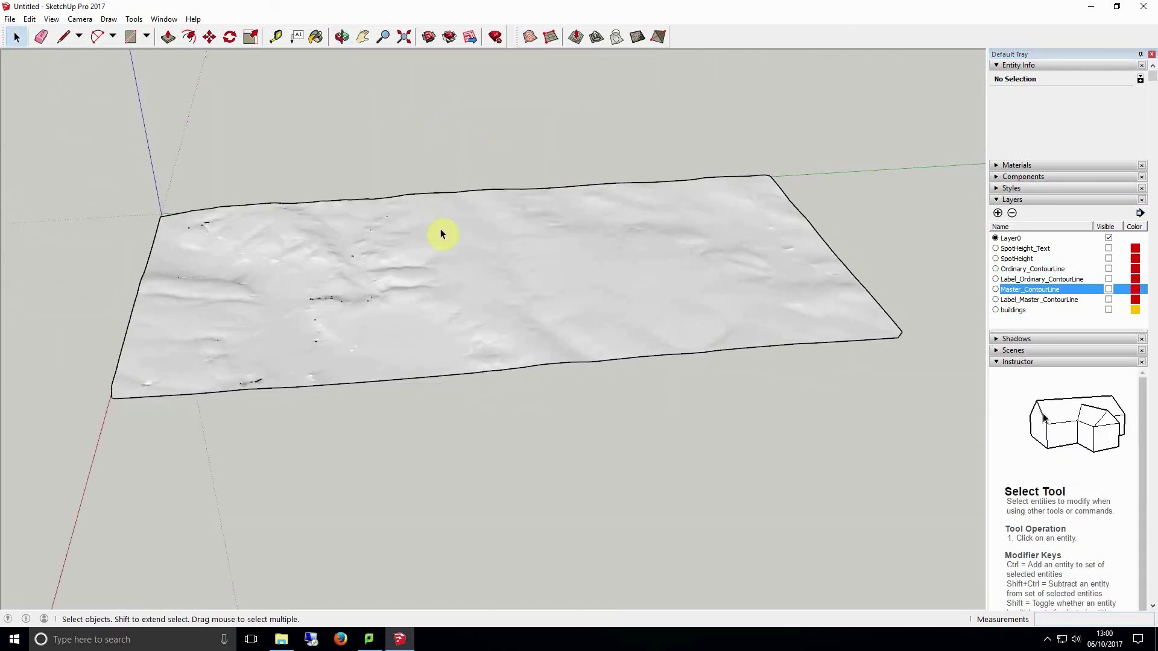
pyautogui.scroll(3, 441, 230)
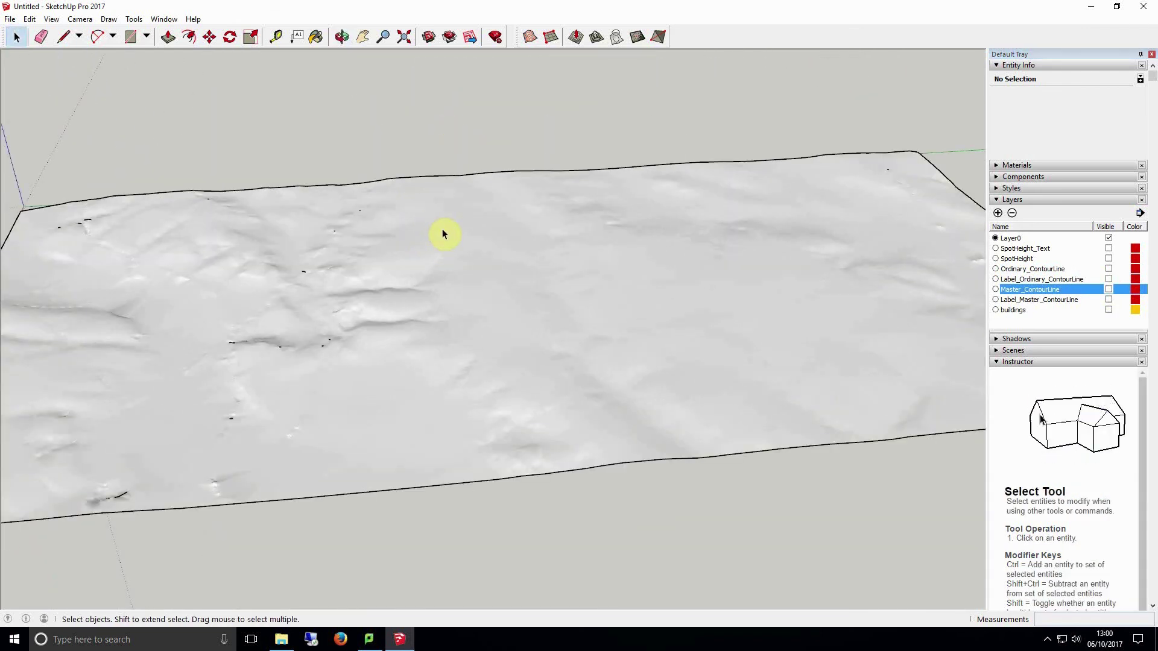
# Show the buildings layer and inspect how the building outlines sit relative to the terrain surface
pyautogui.click(1108, 310)
pyautogui.scroll(8, 706, 370)
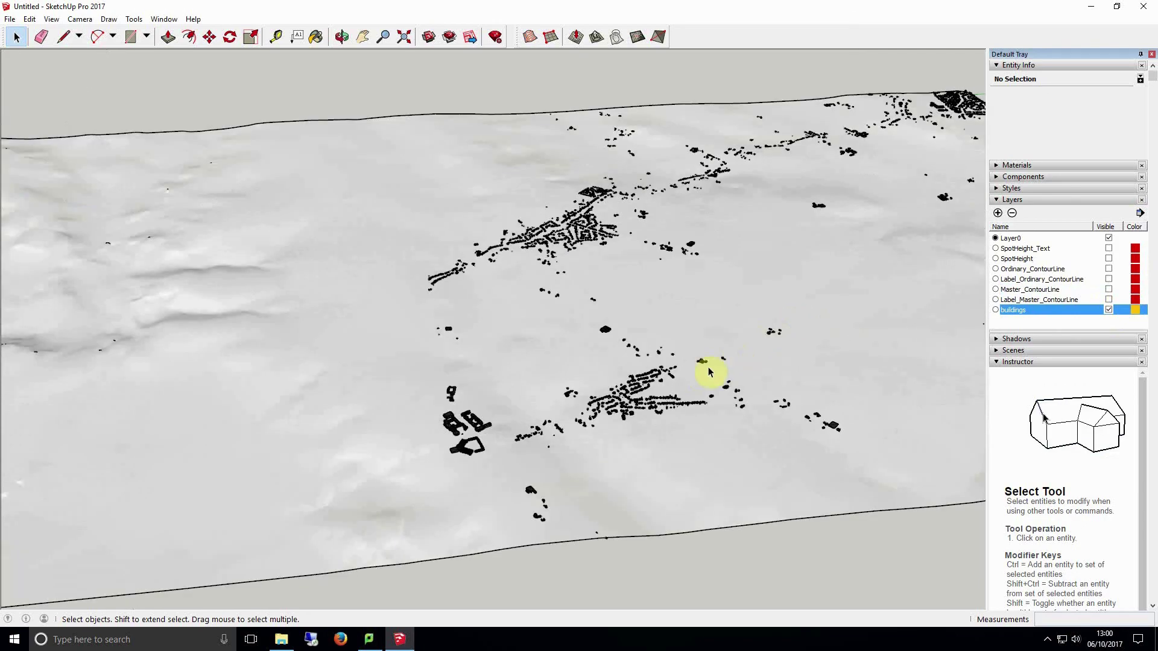
pyautogui.moveTo(615, 387); pyautogui.dragTo(724, 283, button='middle')
pyautogui.scroll(-6, 633, 325)
pyautogui.click(364, 37)
pyautogui.moveTo(549, 217); pyautogui.dragTo(357, 163)
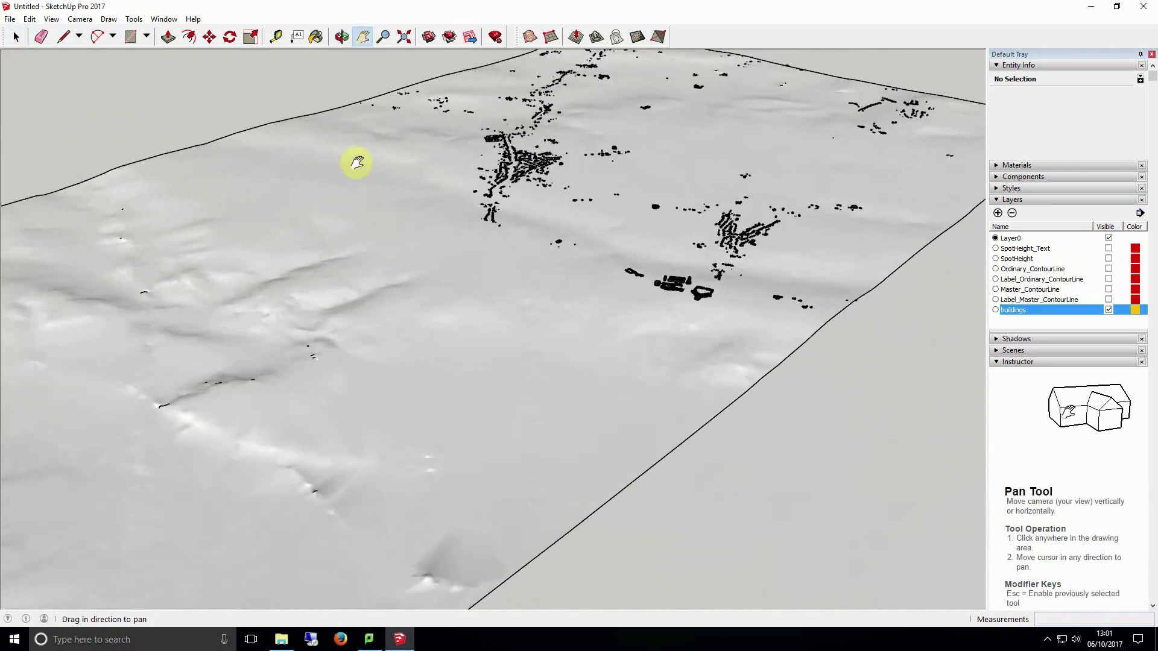